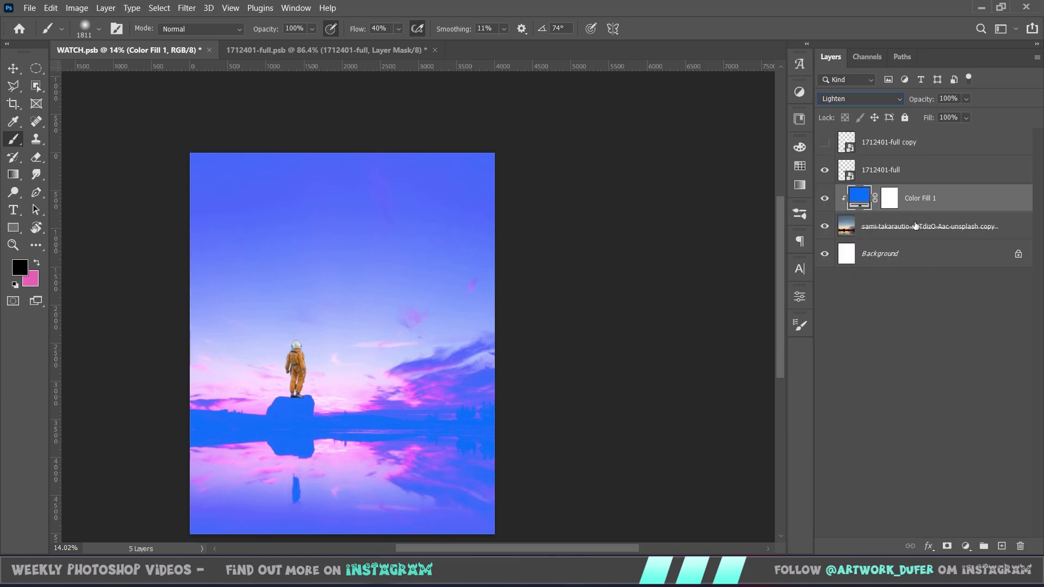
# Step: Invert the Color Fill 1 mask and paint white on it across the upper sky to bring the blue back there
pyautogui.hotkey('ctrl', 'i')
pyautogui.press('x')
pyautogui.moveTo(473, 163)
pyautogui.mouseDown()
pyautogui.moveTo(393, 191)
pyautogui.moveTo(406, 234)
pyautogui.mouseUp()
# Step: Change the Color Fill 1 colour to a deeper, darker blue
pyautogui.doubleClick(859, 197)
pyautogui.moveTo(853, 331)
pyautogui.mouseDown()
pyautogui.moveTo(846, 289)
pyautogui.moveTo(871, 271)
pyautogui.mouseUp()
pyautogui.moveTo(847, 258); pyautogui.dragTo(847, 281)
pyautogui.click(985, 200)
# Step: Add a new layer above Color Fill 1 and set the background colour to dark blue #074074
pyautogui.scroll(1, 575, 301)
pyautogui.click(1002, 546)
pyautogui.click(30, 278)
pyautogui.click(872, 276)
pyautogui.click(821, 288)
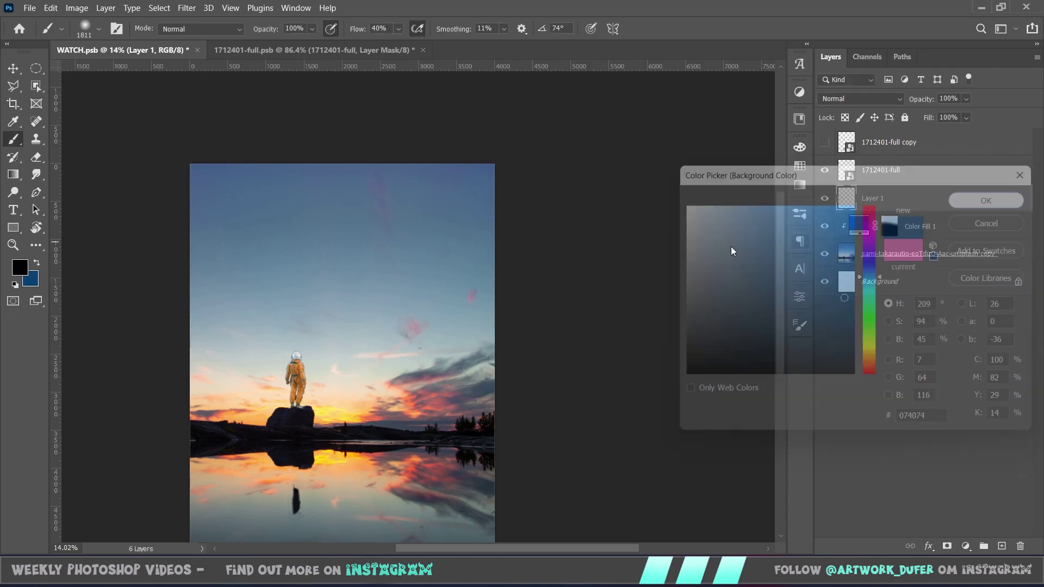
pyautogui.click(993, 198)
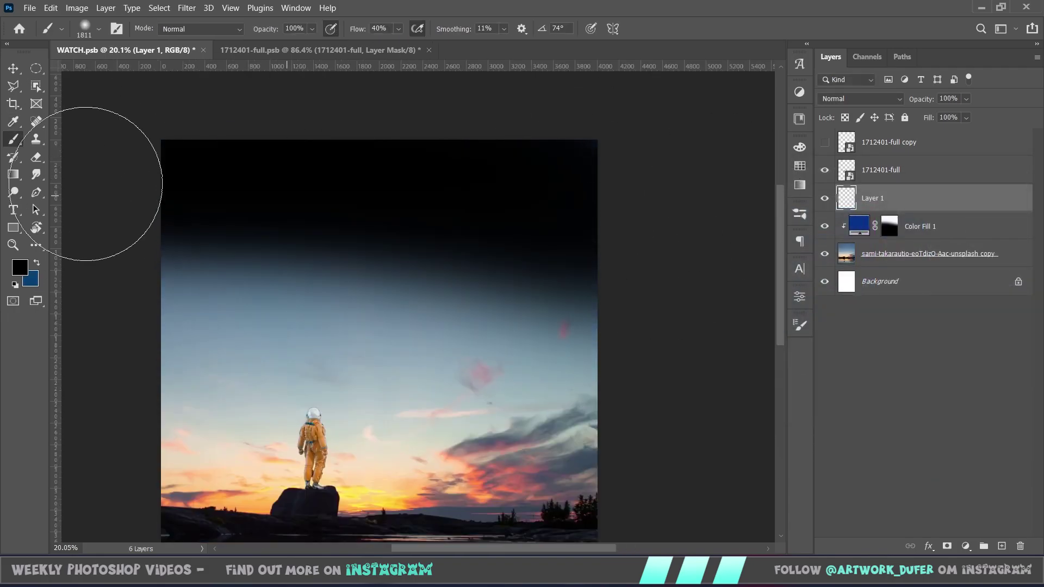
# Step: Undo the black test stroke and paint dark blue across the upper sky on the new layer
pyautogui.moveTo(85, 184); pyautogui.dragTo(354, 266)
pyautogui.hotkey('ctrl', 'z')
pyautogui.press('x')
pyautogui.moveTo(229, 164)
pyautogui.mouseDown()
pyautogui.moveTo(478, 166)
pyautogui.moveTo(212, 270)
pyautogui.moveTo(536, 285)
pyautogui.mouseUp()
# Step: Add a mask to Layer 1 and paint black on it to fade the lower edge of the blue sky
pyautogui.click(947, 546)
pyautogui.scroll(-1, 362, 404)
pyautogui.press('x')
pyautogui.moveTo(228, 340); pyautogui.dragTo(577, 375)
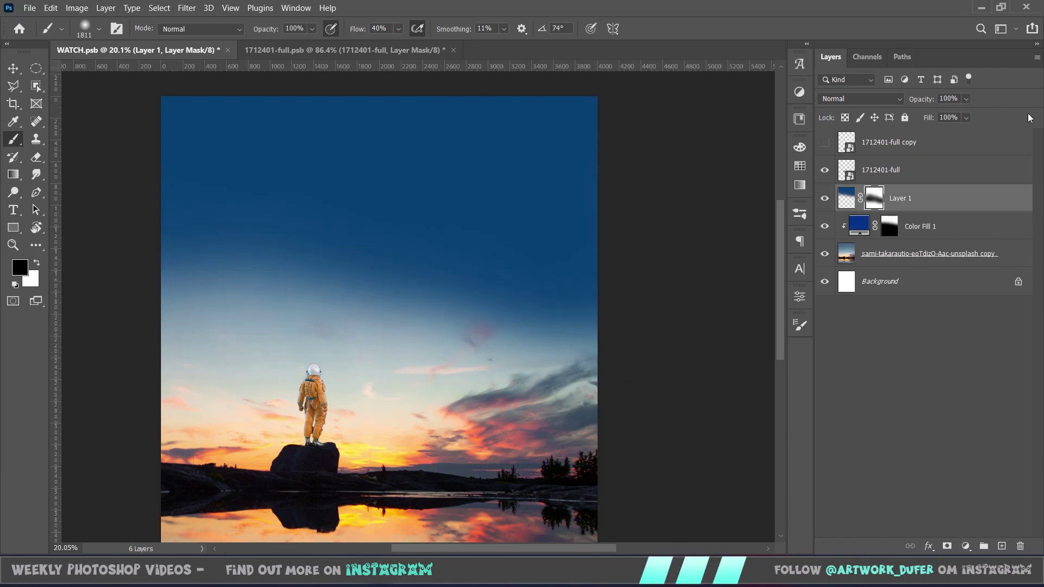
# Step: Blend Layer 1 as Overlay at 46% opacity and paint white on its mask over the middle sky
pyautogui.click(862, 99)
pyautogui.click(877, 265)
pyautogui.moveTo(925, 99); pyautogui.dragTo(896, 100)
pyautogui.scroll(-1, 477, 358)
pyautogui.press('x')
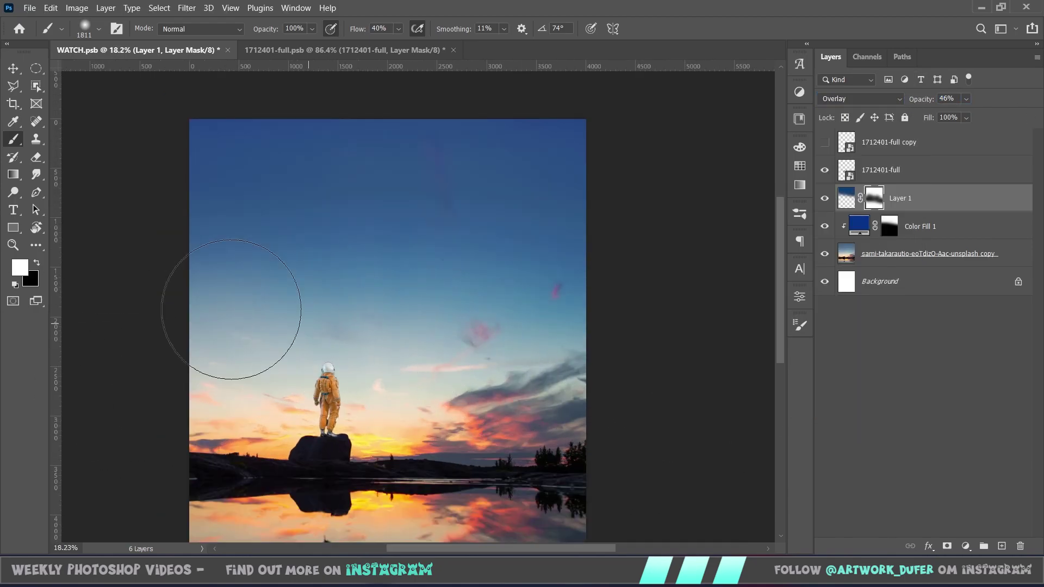
pyautogui.moveTo(259, 254); pyautogui.dragTo(385, 339)
# Step: Add another new layer above Layer 1 and choose a medium blue as the foreground colour
pyautogui.click(1001, 546)
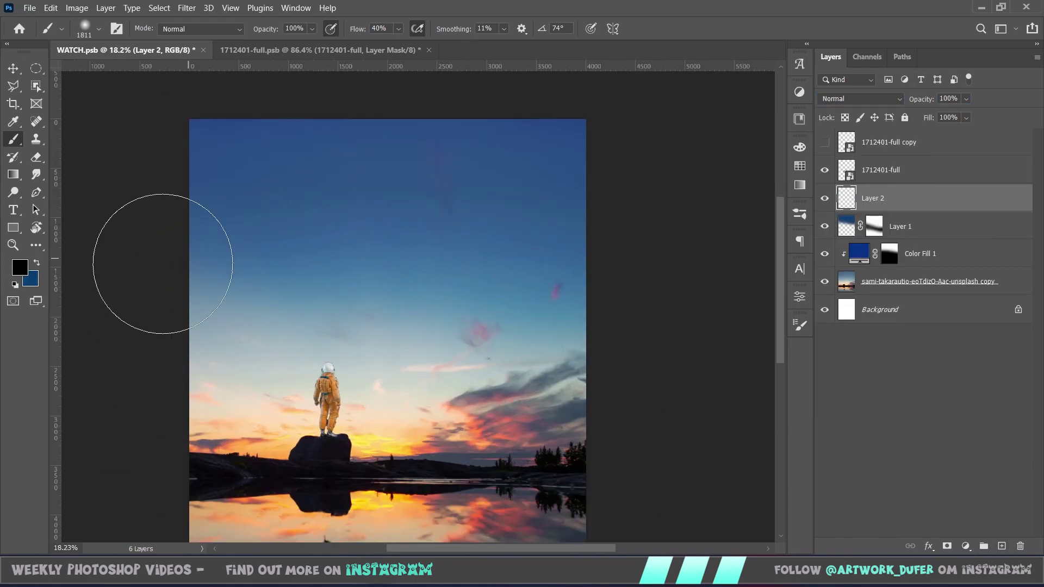
pyautogui.click(24, 265)
pyautogui.click(871, 288)
pyautogui.click(850, 299)
pyautogui.moveTo(862, 288); pyautogui.dragTo(862, 275)
pyautogui.click(837, 279)
pyautogui.click(992, 198)
# Step: Paint the medium blue across the sky on the new layer and set its blend mode to Lighten
pyautogui.moveTo(245, 299)
pyautogui.mouseDown()
pyautogui.moveTo(660, 184)
pyautogui.moveTo(579, 378)
pyautogui.mouseUp()
pyautogui.click(881, 99)
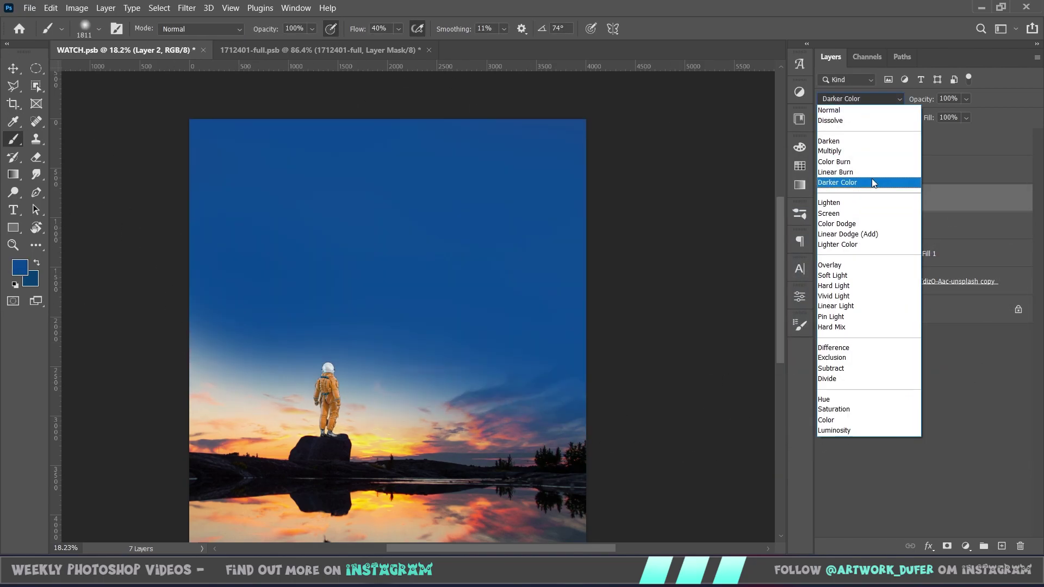
pyautogui.click(859, 203)
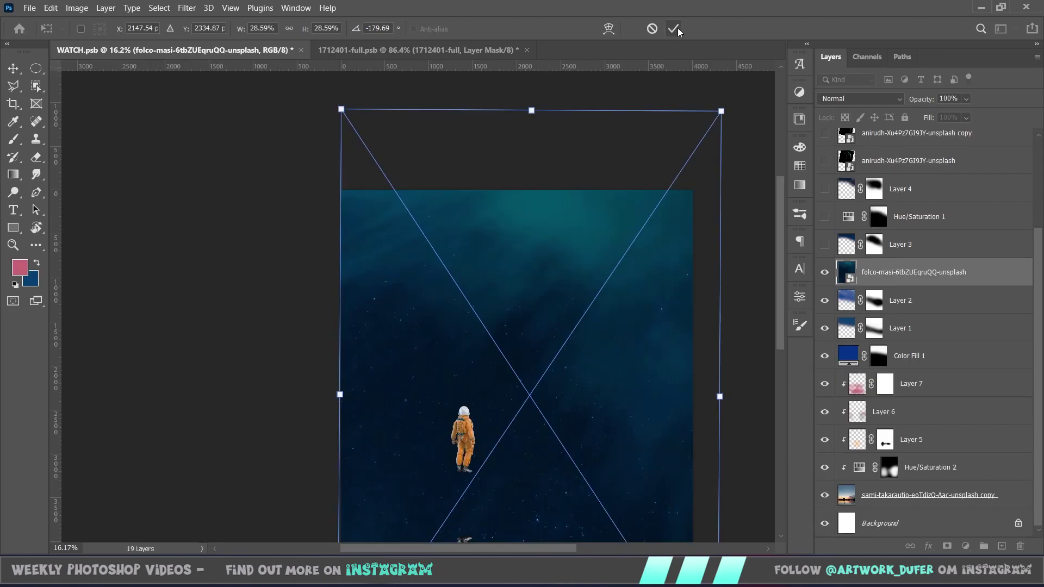
# Step: Commit the placed starry-sky image's transform and blend it as Soft Light at 68% opacity
pyautogui.click(677, 27)
pyautogui.click(854, 99)
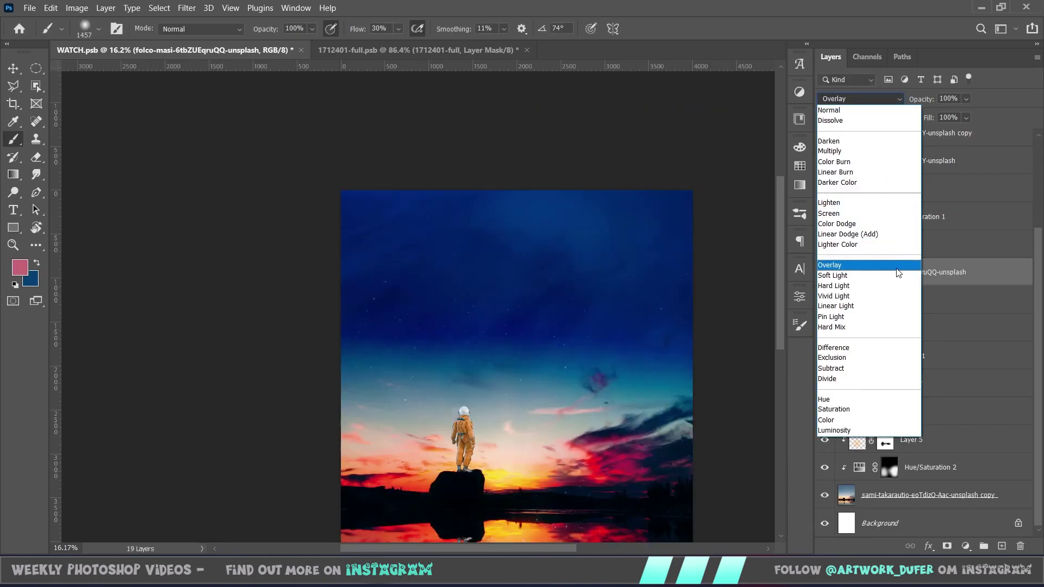
pyautogui.click(891, 276)
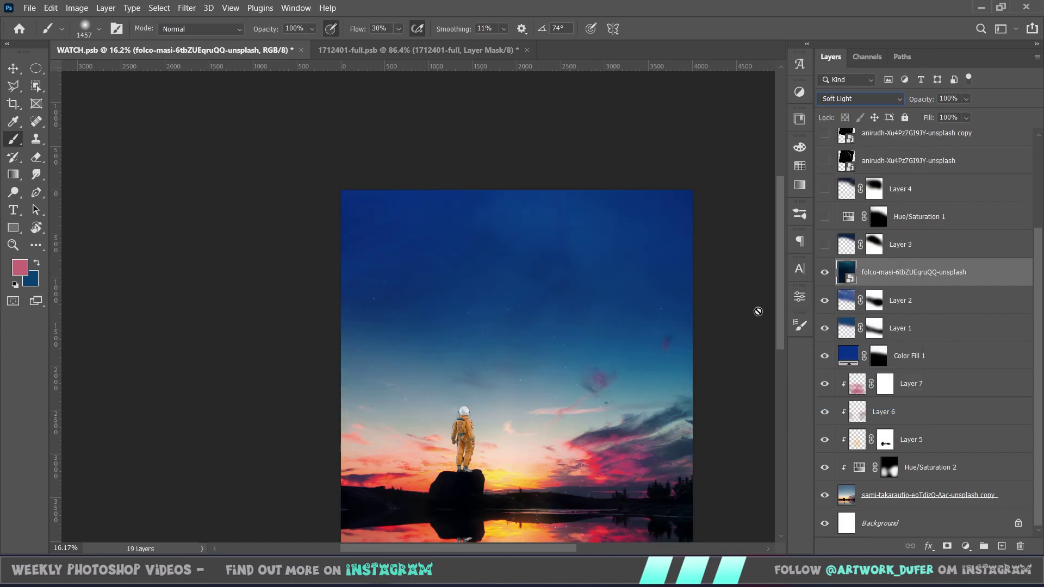
pyautogui.click(502, 284)
pyautogui.click(513, 250)
pyautogui.moveTo(931, 100); pyautogui.dragTo(913, 100)
pyautogui.scroll(-4, 501, 272)
pyautogui.scroll(6, 598, 424)
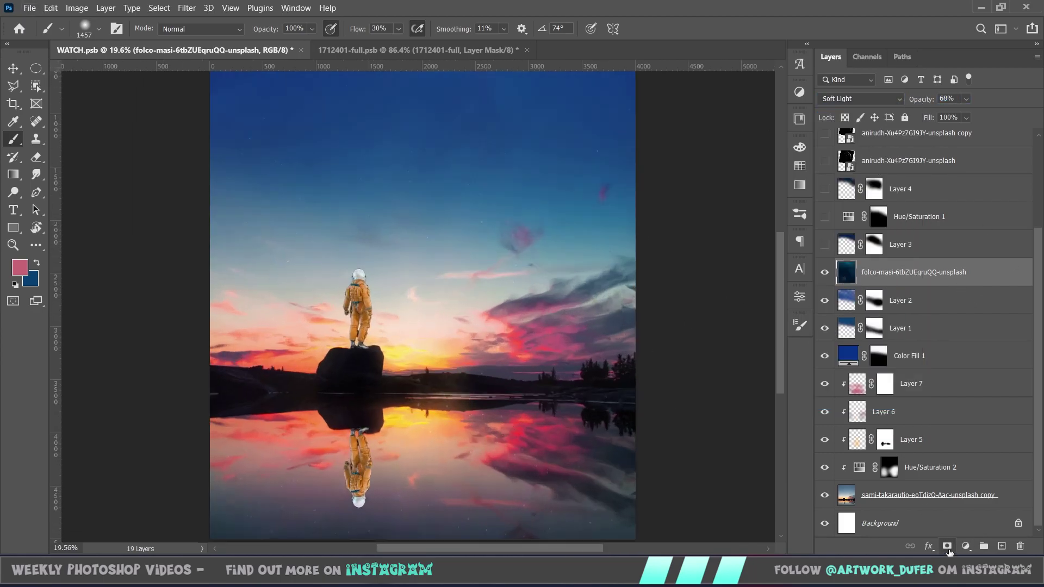
# Step: Add a mask to the starry-sky layer and retouch it with black and white strokes at 100% brush flow
pyautogui.click(947, 547)
pyautogui.scroll(-3, 375, 506)
pyautogui.scroll(1, 340, 523)
pyautogui.hotkey('shift', '0')
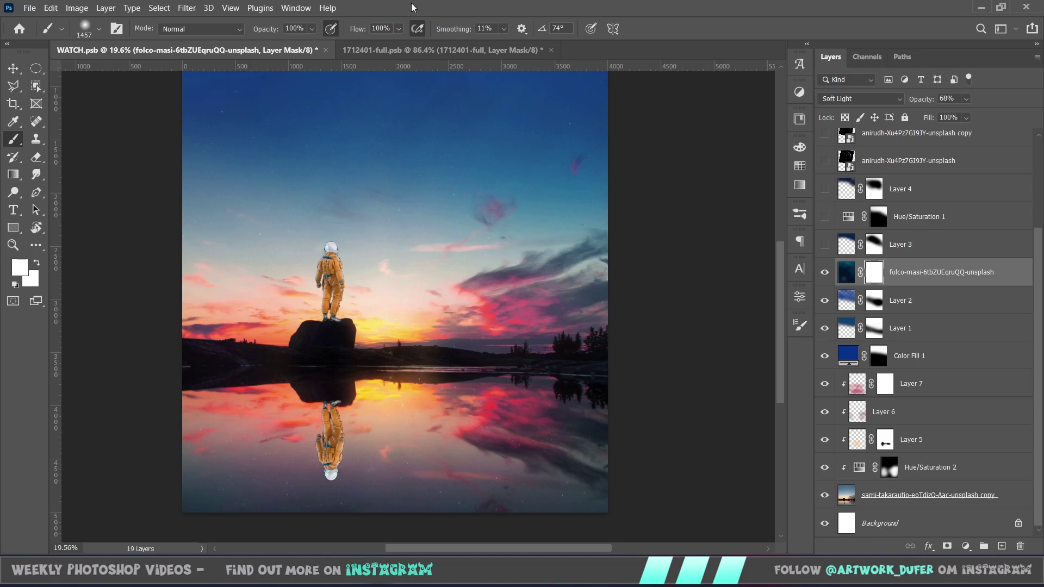
pyautogui.click(14, 284)
pyautogui.press('x')
pyautogui.moveTo(210, 483)
pyautogui.mouseDown()
pyautogui.moveTo(116, 471)
pyautogui.moveTo(186, 289)
pyautogui.mouseUp()
pyautogui.scroll(-4, 436, 312)
pyautogui.press('x')
pyautogui.moveTo(436, 312)
pyautogui.mouseDown()
pyautogui.moveTo(508, 315)
pyautogui.moveTo(449, 400)
pyautogui.moveTo(419, 315)
pyautogui.mouseUp()
# Step: Hide Layer 2, Layer 1 and Color Fill 1
pyautogui.scroll(4, 419, 316)
pyautogui.moveTo(825, 300); pyautogui.dragTo(822, 363)
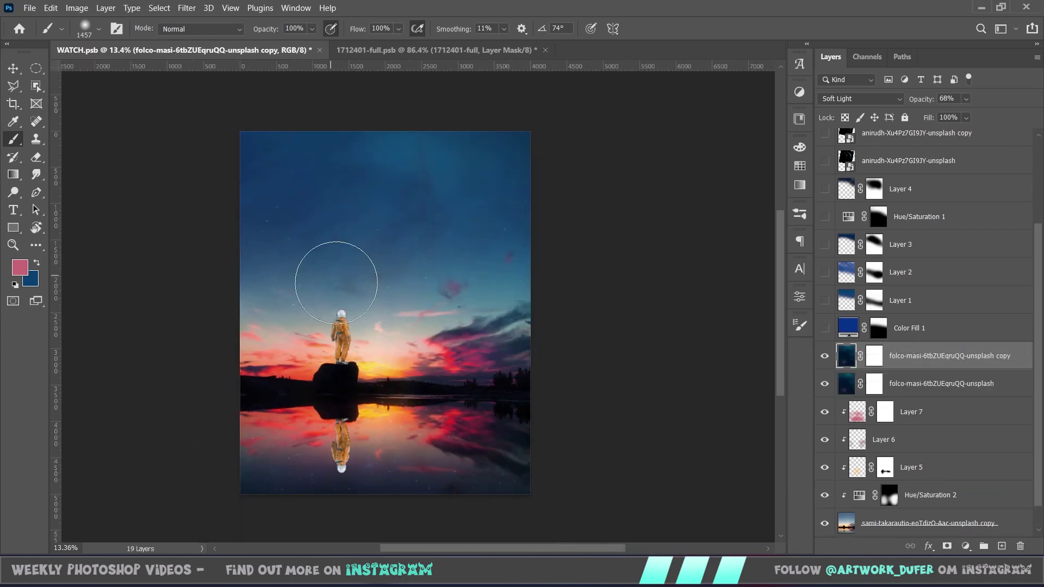
pyautogui.scroll(-3, 336, 283)
pyautogui.scroll(3, 388, 320)
pyautogui.scroll(2, 517, 384)
pyautogui.scroll(-3, 510, 463)
pyautogui.scroll(2, 543, 304)
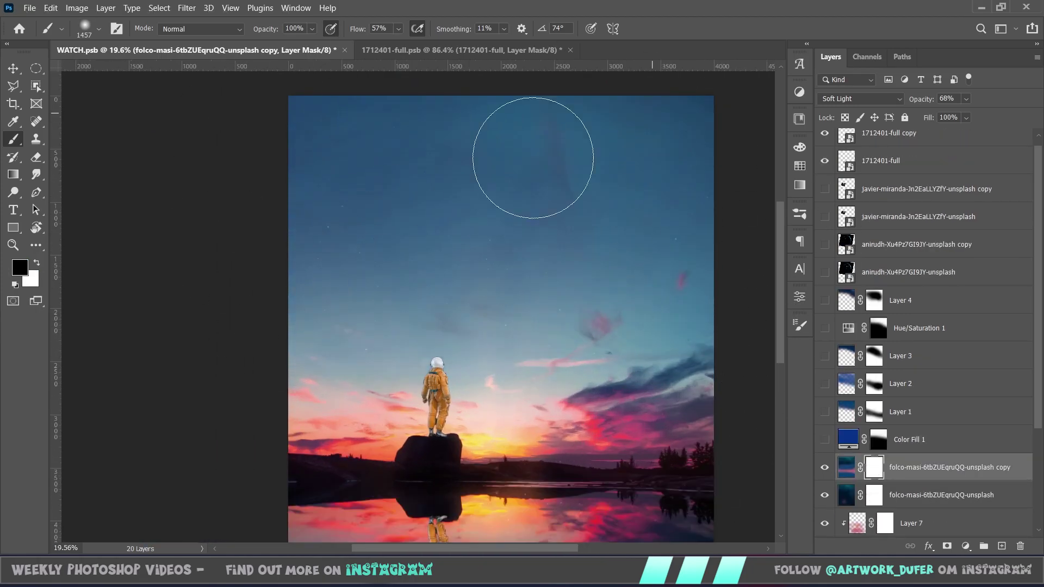
# Step: Set the brush flow to 78% and the brush size to 2520 px for painting the starry-sky copy's mask
pyautogui.rightClick(617, 213)
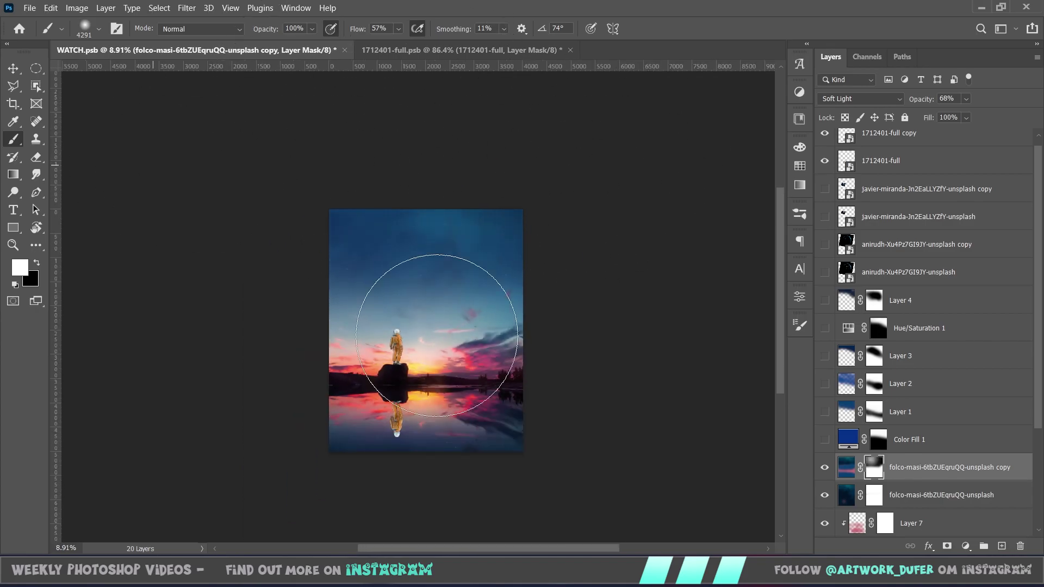
pyautogui.scroll(8, 441, 257)
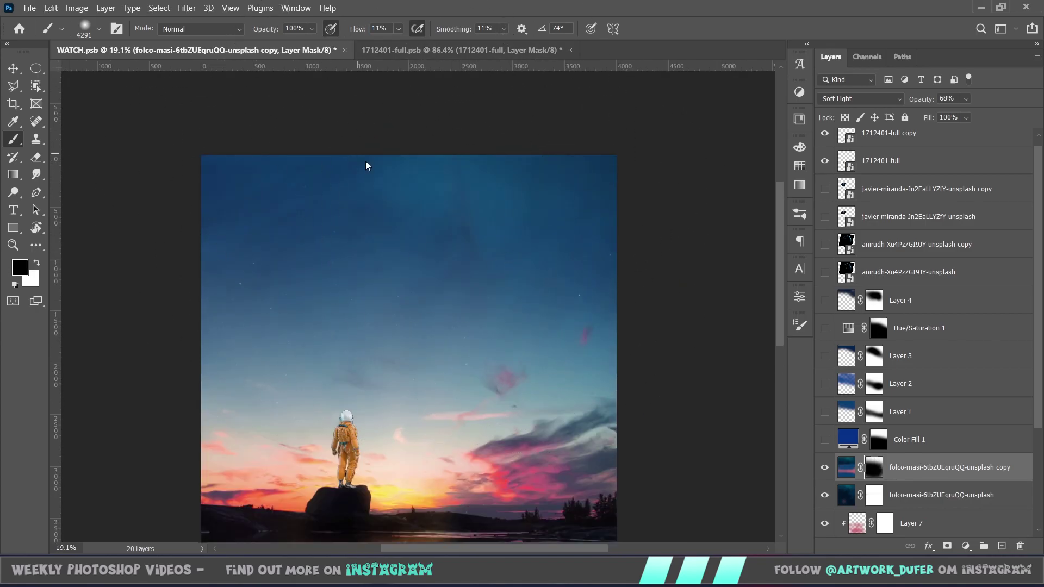
pyautogui.moveTo(357, 29); pyautogui.dragTo(394, 28)
pyautogui.rightClick(498, 218)
pyautogui.moveTo(655, 251); pyautogui.dragTo(641, 250)
pyautogui.rightClick(438, 238)
pyautogui.moveTo(578, 273); pyautogui.dragTo(588, 273)
# Step: Paint white on the starry-sky copy's mask across the sky above the horizon and in the upper sky
pyautogui.press('x')
pyautogui.moveTo(264, 313)
pyautogui.mouseDown()
pyautogui.moveTo(424, 310)
pyautogui.moveTo(505, 370)
pyautogui.mouseUp()
pyautogui.press('x')
pyautogui.scroll(-6, 410, 424)
pyautogui.scroll(7, 411, 375)
pyautogui.scroll(-6, 272, 310)
pyautogui.scroll(2, 310, 333)
pyautogui.press('x')
pyautogui.click(415, 202)
pyautogui.scroll(-6, 429, 271)
pyautogui.scroll(4, 431, 300)
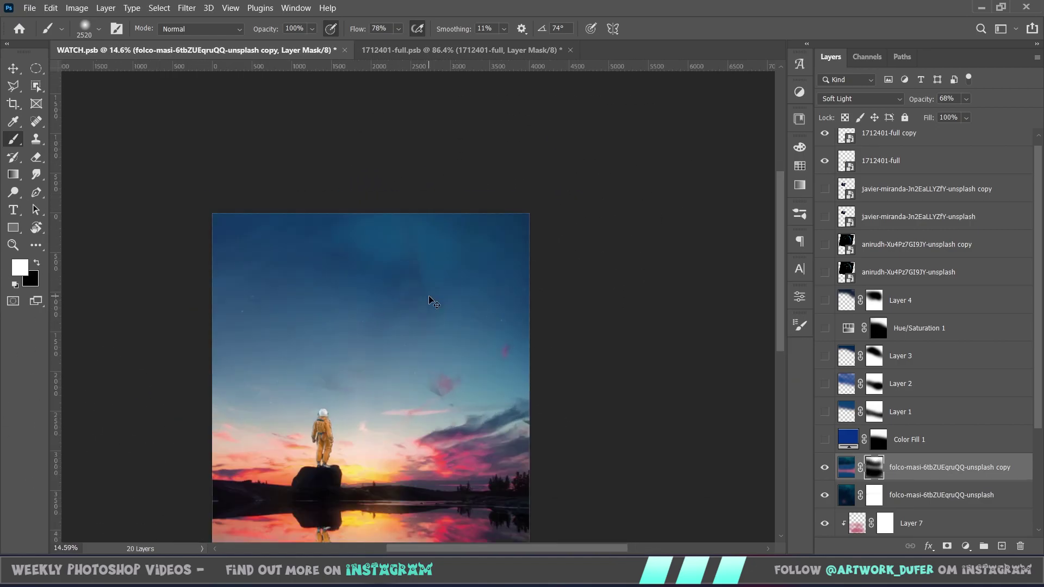
# Step: Toggle the visibility of the two starry-sky layers to compare their effect on the image
pyautogui.scroll(-4, 431, 301)
pyautogui.scroll(5, 440, 261)
pyautogui.click(825, 469)
pyautogui.click(825, 495)
pyautogui.click(825, 495)
pyautogui.click(825, 468)
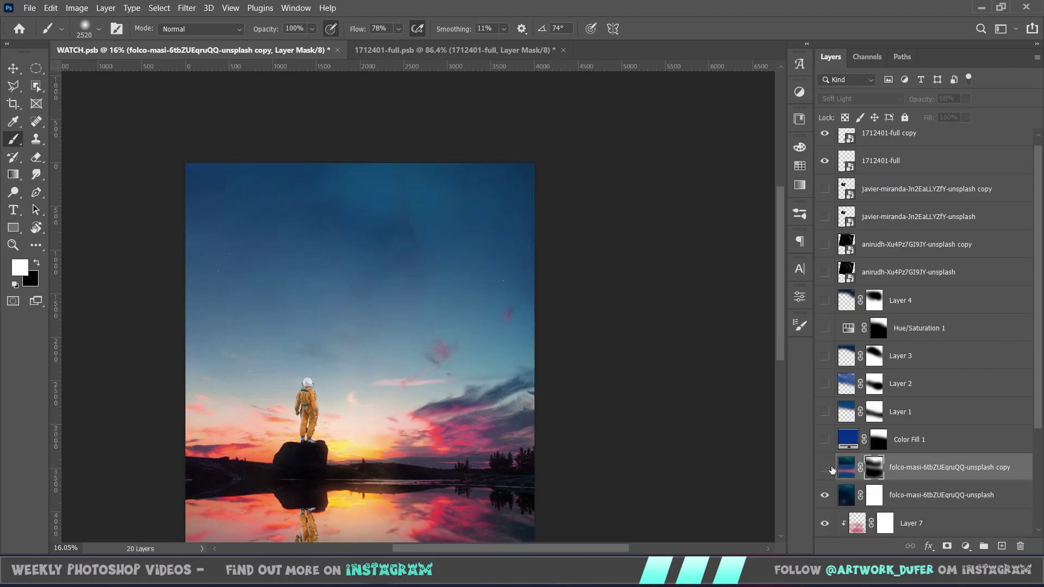
pyautogui.moveTo(825, 468); pyautogui.dragTo(825, 495)
pyautogui.click(825, 495)
# Step: Free-transform the original starry-sky layer, extending it upward beyond the canvas
pyautogui.click(846, 496)
pyautogui.hotkey('ctrl', 't')
pyautogui.scroll(-2, 398, 413)
pyautogui.scroll(-1, 399, 234)
pyautogui.moveTo(390, 162); pyautogui.dragTo(360, 54)
pyautogui.scroll(5, 425, 264)
# Step: Free-transform the starry-sky copy, adjusting it slightly toward the canvas's left edge
pyautogui.click(905, 462)
pyautogui.hotkey('ctrl', 't')
pyautogui.moveTo(388, 263); pyautogui.dragTo(381, 261)
pyautogui.press('Return')
# Step: Duplicate the starry-sky copy and paint white on the duplicate's mask over the water and the horizon
pyautogui.moveTo(917, 464); pyautogui.dragTo(918, 456)
pyautogui.scroll(-1, 449, 456)
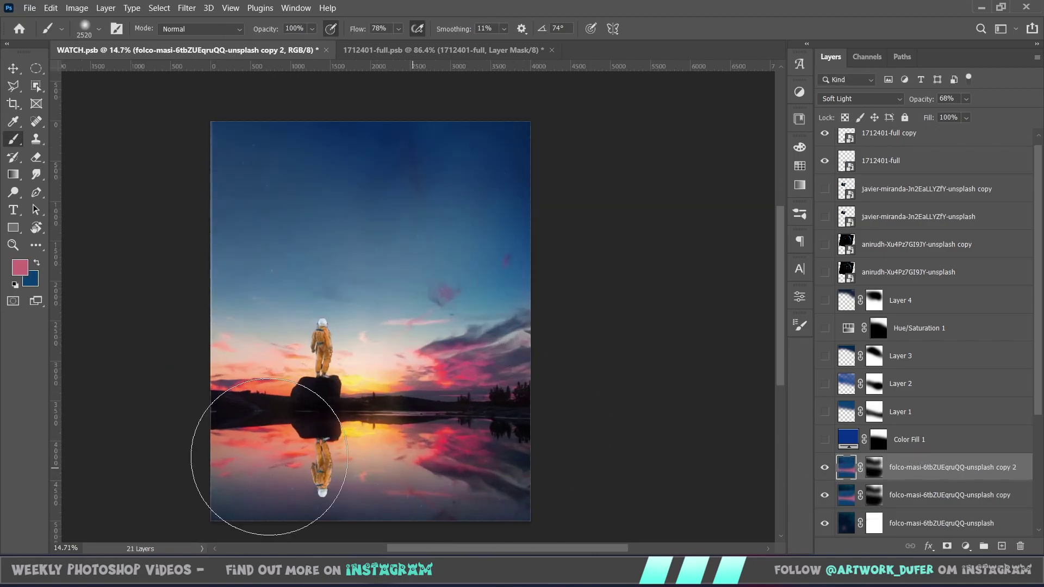
pyautogui.hotkey('ctrl', 'z')
pyautogui.click(873, 468)
pyautogui.moveTo(478, 476)
pyautogui.mouseDown()
pyautogui.moveTo(291, 484)
pyautogui.moveTo(454, 357)
pyautogui.mouseUp()
pyautogui.scroll(1, 454, 342)
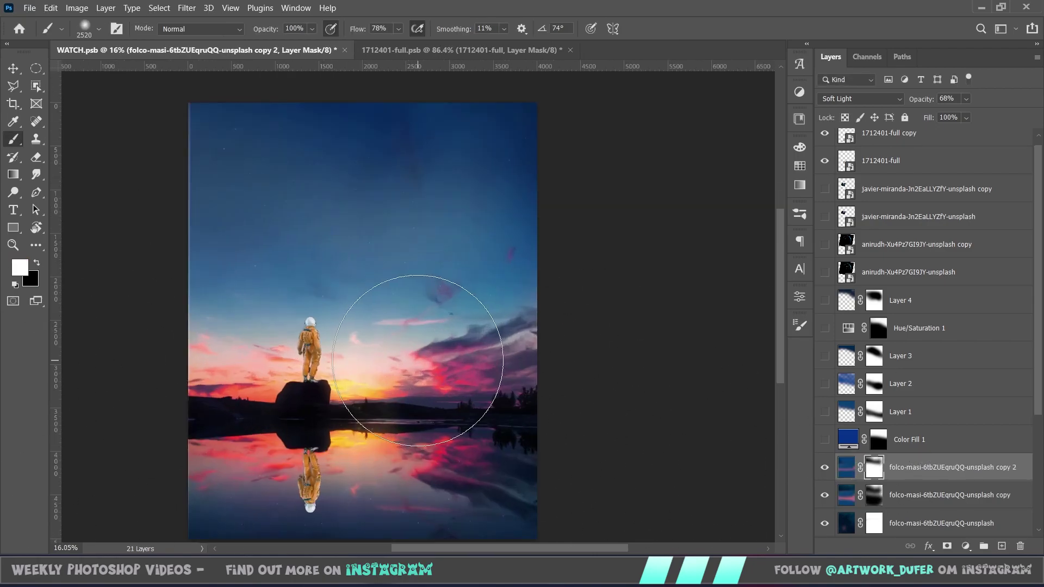
pyautogui.scroll(1, 424, 357)
pyautogui.scroll(5, 174, 269)
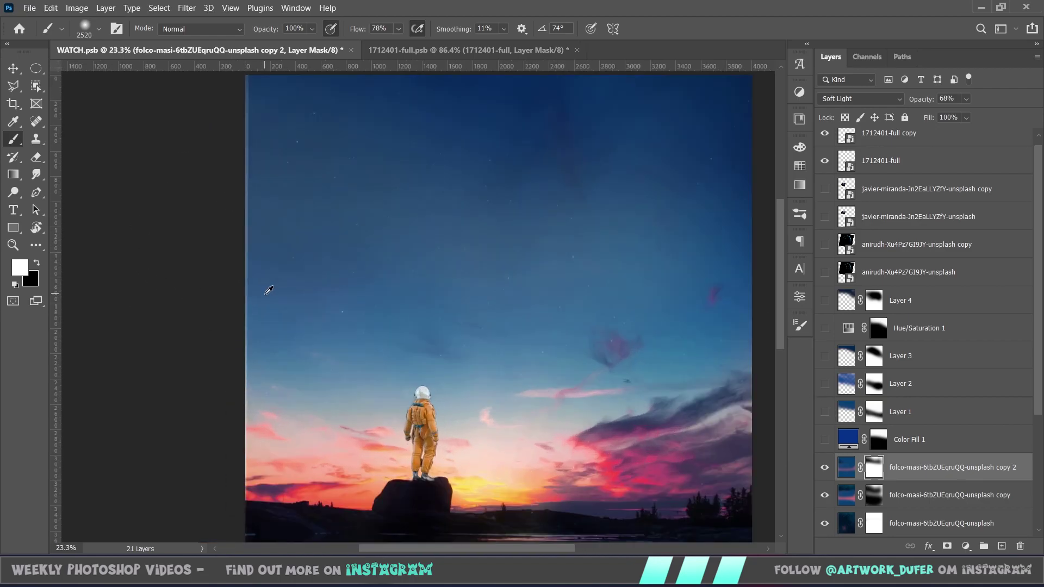
# Step: Hide both starry-sky copies and widen the original starry-sky layer to about 102% to cover the canvas's left edge
pyautogui.press('v')
pyautogui.scroll(-6, 222, 283)
pyautogui.click(823, 471)
pyautogui.click(822, 495)
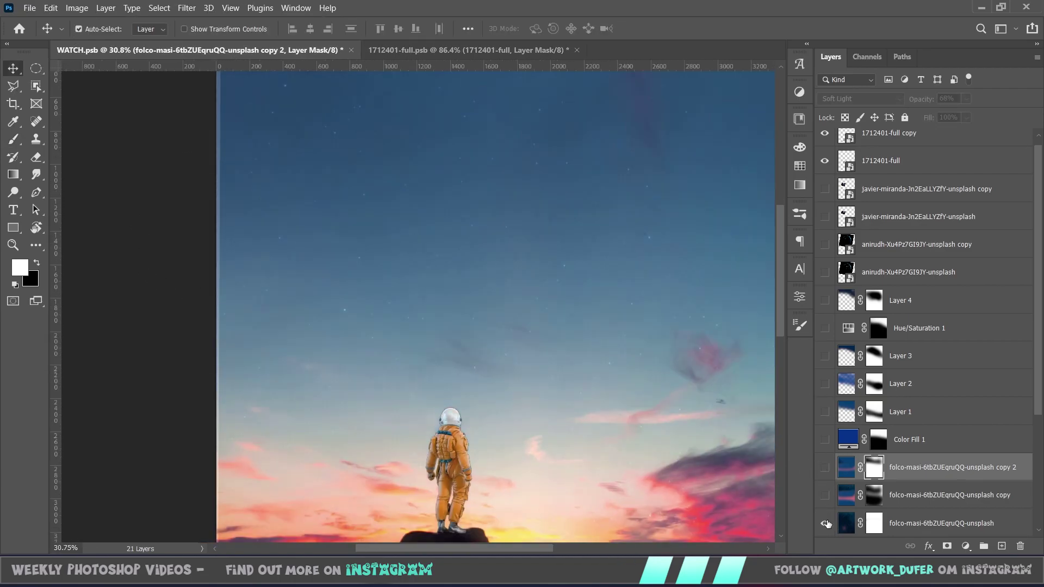
pyautogui.click(824, 521)
pyautogui.click(824, 522)
pyautogui.scroll(-2, 477, 396)
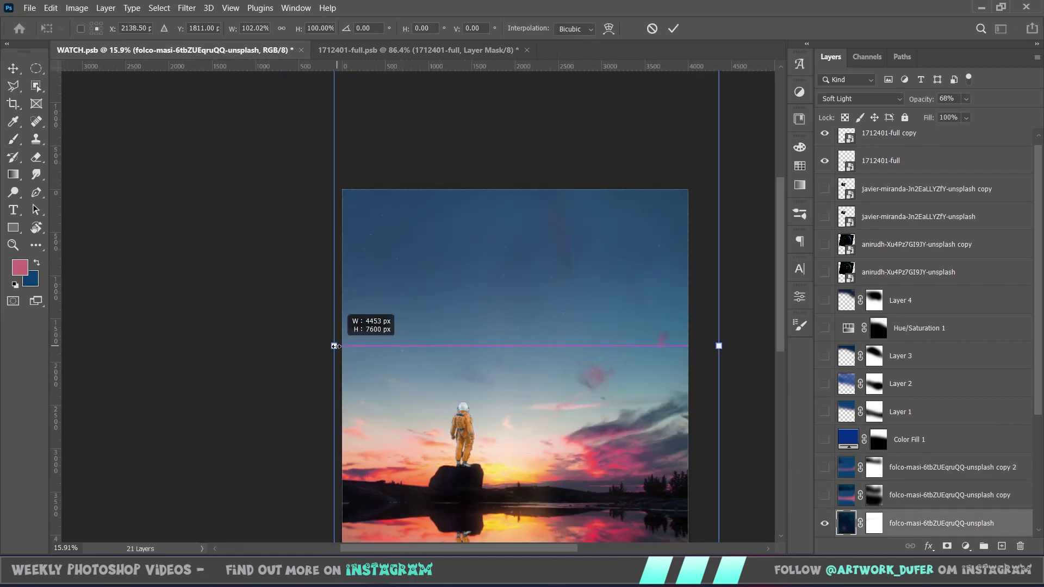
pyautogui.press('Return')
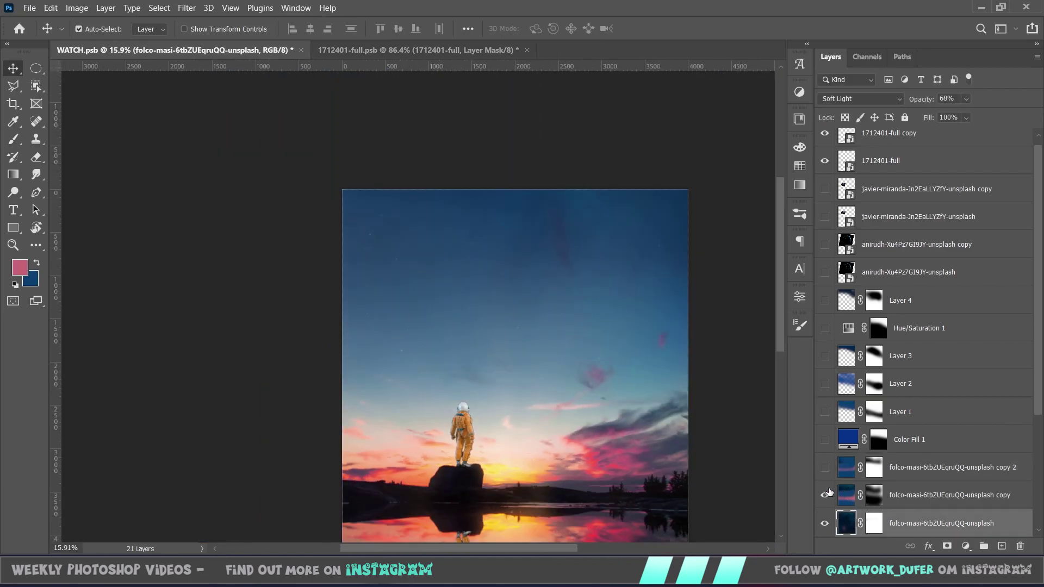
# Step: Show both starry-sky copies again and toggle Layer 2 to preview its effect
pyautogui.click(824, 496)
pyautogui.click(825, 468)
pyautogui.scroll(-3, 406, 358)
pyautogui.click(825, 467)
pyautogui.click(825, 467)
pyautogui.hscroll(2, 462, 390)
pyautogui.click(825, 384)
pyautogui.click(825, 384)
# Step: Show Layer 3 and delete its layer mask
pyautogui.click(825, 356)
pyautogui.click(900, 356)
pyautogui.scroll(3, 444, 326)
pyautogui.scroll(-2, 453, 254)
pyautogui.moveTo(874, 356); pyautogui.dragTo(1020, 546)
pyautogui.click(585, 255)
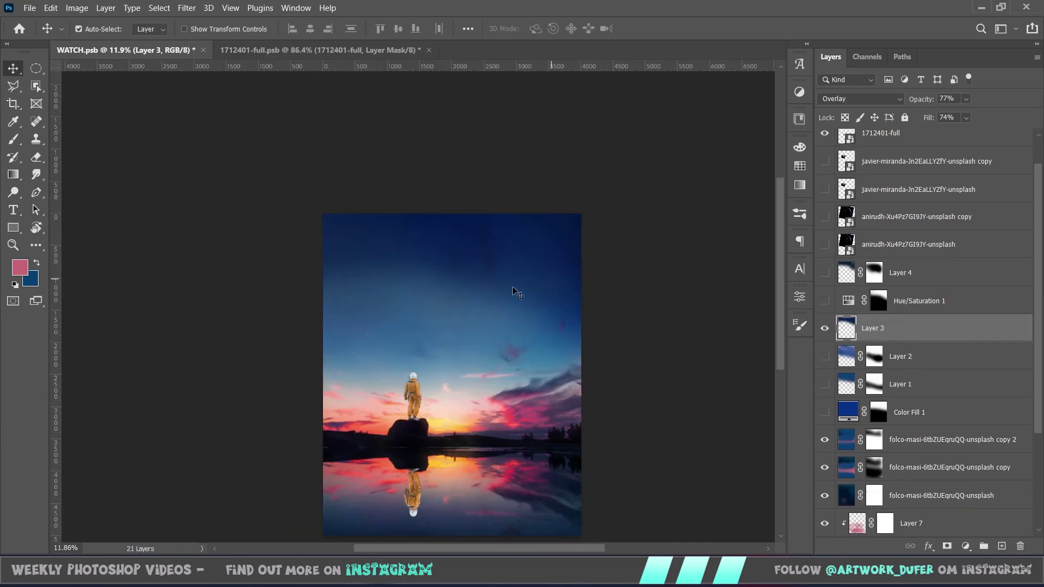
# Step: Undo the pink test stroke and paint dark blue across the upper sky on Layer 3
pyautogui.scroll(3, 479, 286)
pyautogui.press('b')
pyautogui.moveTo(375, 272); pyautogui.dragTo(420, 274)
pyautogui.hotkey('ctrl', 'z')
pyautogui.click(36, 263)
pyautogui.moveTo(223, 229)
pyautogui.mouseDown()
pyautogui.moveTo(398, 284)
pyautogui.moveTo(667, 262)
pyautogui.mouseUp()
pyautogui.scroll(-3, 668, 263)
pyautogui.scroll(5, 642, 283)
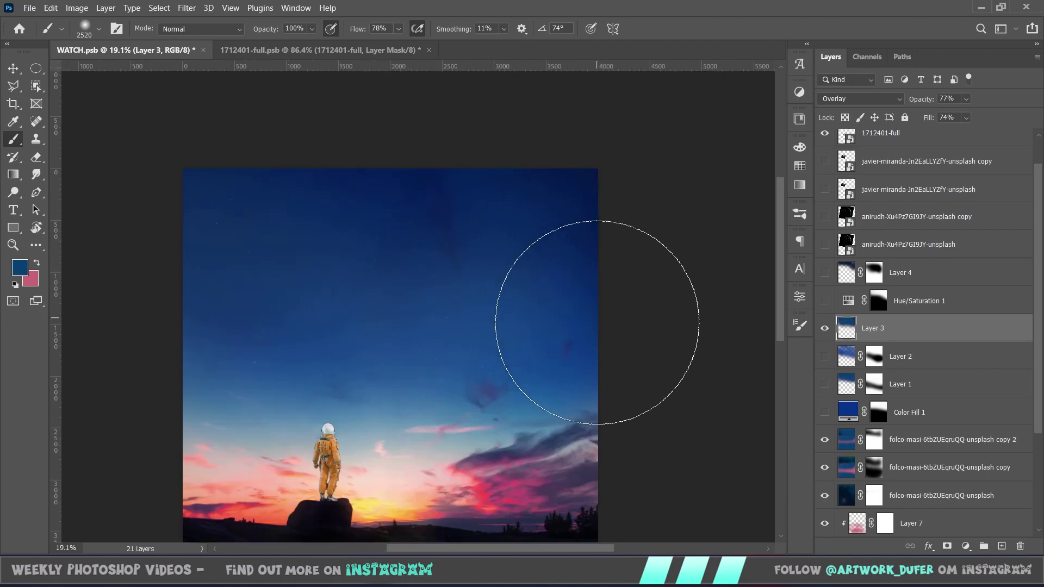
pyautogui.press('x')
pyautogui.moveTo(481, 348); pyautogui.dragTo(455, 350)
pyautogui.scroll(-4, 321, 253)
pyautogui.hotkey('ctrl', 'z')
# Step: Add a mask to Layer 3, fade the blue near the horizon, and move the layer beneath Color Fill 1
pyautogui.click(948, 546)
pyautogui.scroll(3, 356, 361)
pyautogui.moveTo(186, 349)
pyautogui.mouseDown()
pyautogui.moveTo(256, 385)
pyautogui.moveTo(485, 384)
pyautogui.mouseUp()
pyautogui.scroll(-1, 454, 333)
pyautogui.moveTo(943, 425); pyautogui.dragTo(944, 426)
# Step: Change the Color Fill 1 colour to a very dark navy and keep the layer visible
pyautogui.click(824, 385)
pyautogui.doubleClick(848, 382)
pyautogui.moveTo(848, 304); pyautogui.dragTo(850, 338)
pyautogui.click(991, 198)
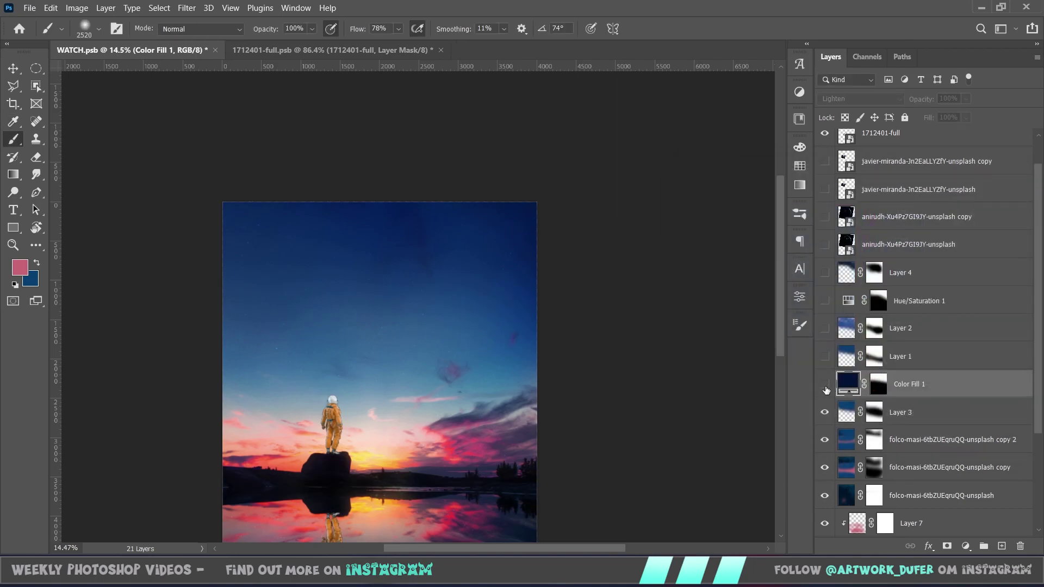
pyautogui.click(826, 389)
# Step: Check the Color Fill 1 layer's mask and set its blend mode to Saturation
pyautogui.click(878, 384)
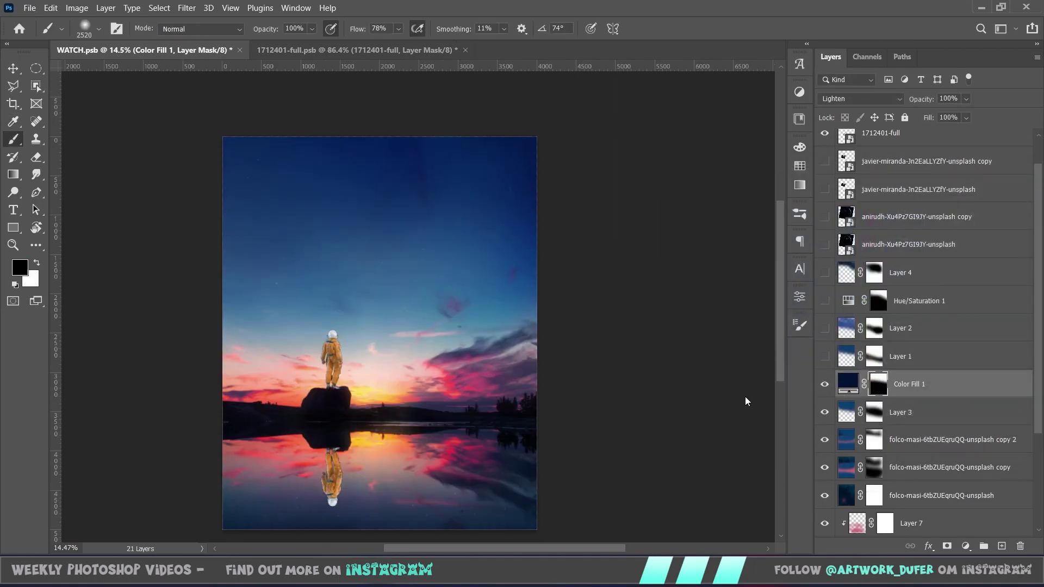
pyautogui.hotkey('ctrl', '-')
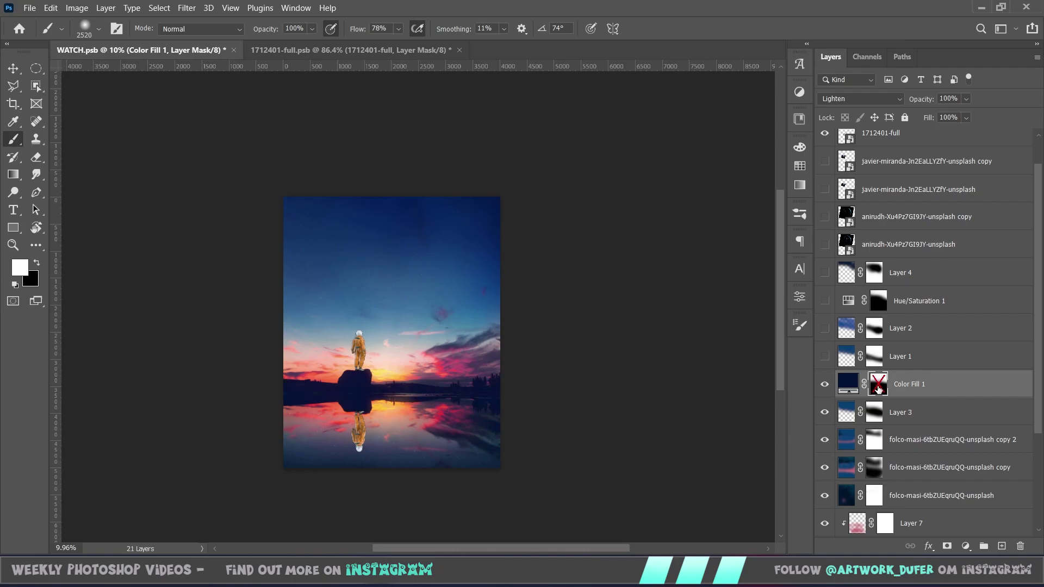
pyautogui.moveTo(1005, 456); pyautogui.dragTo(1005, 456)
pyautogui.click(859, 99)
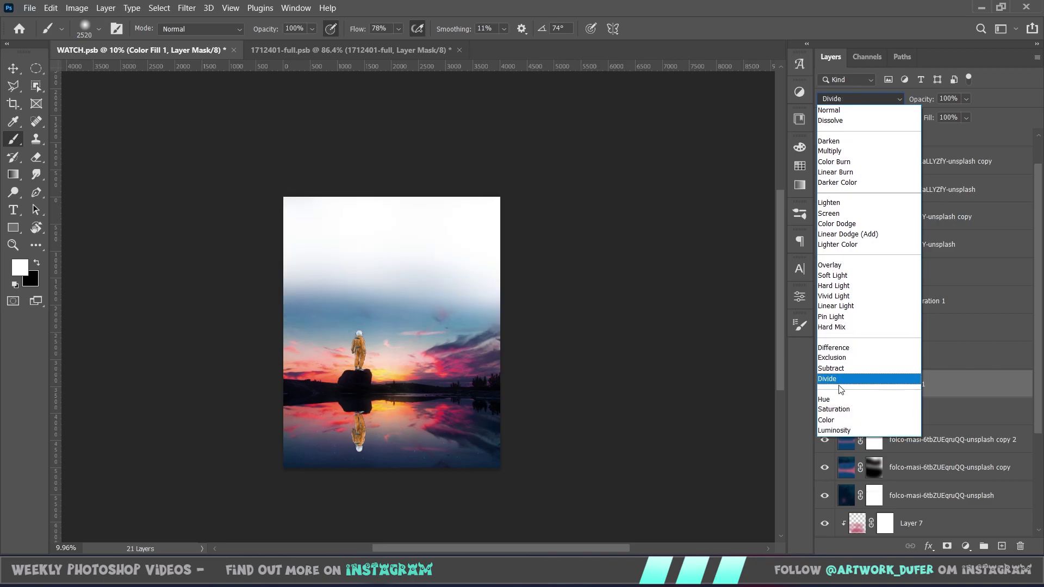
pyautogui.click(836, 409)
pyautogui.scroll(5, 390, 260)
pyautogui.press('x')
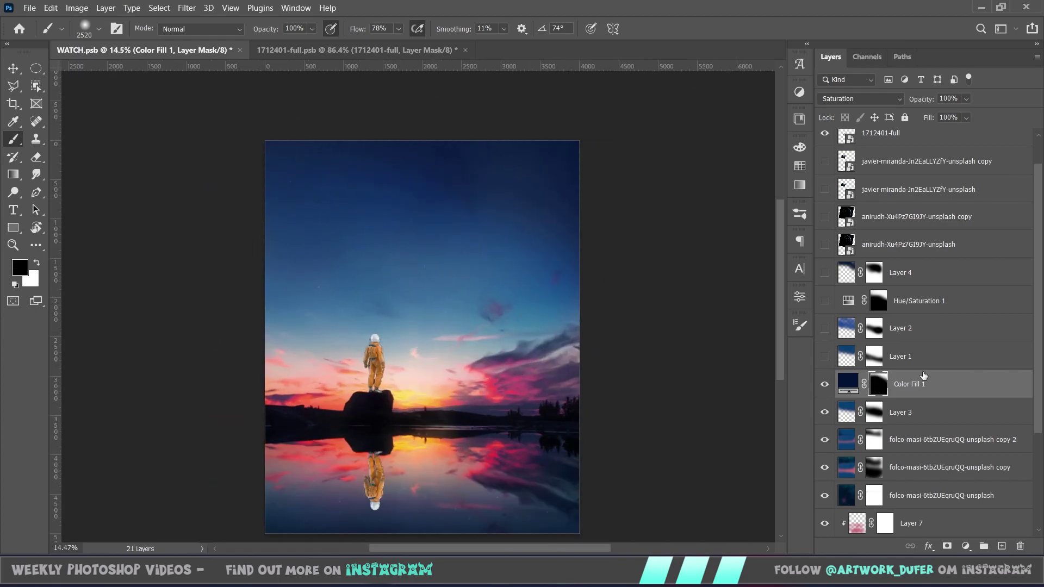
# Step: Paint dark blue across the upper sky on Layer 8 above Color Fill 1 and refine its mask
pyautogui.click(924, 356)
pyautogui.click(823, 300)
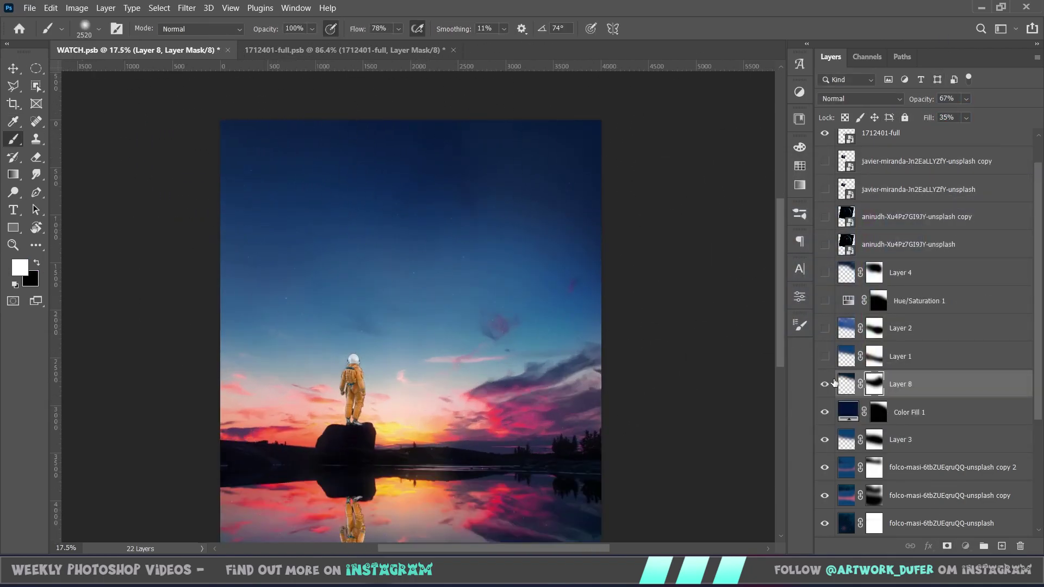
pyautogui.press('x')
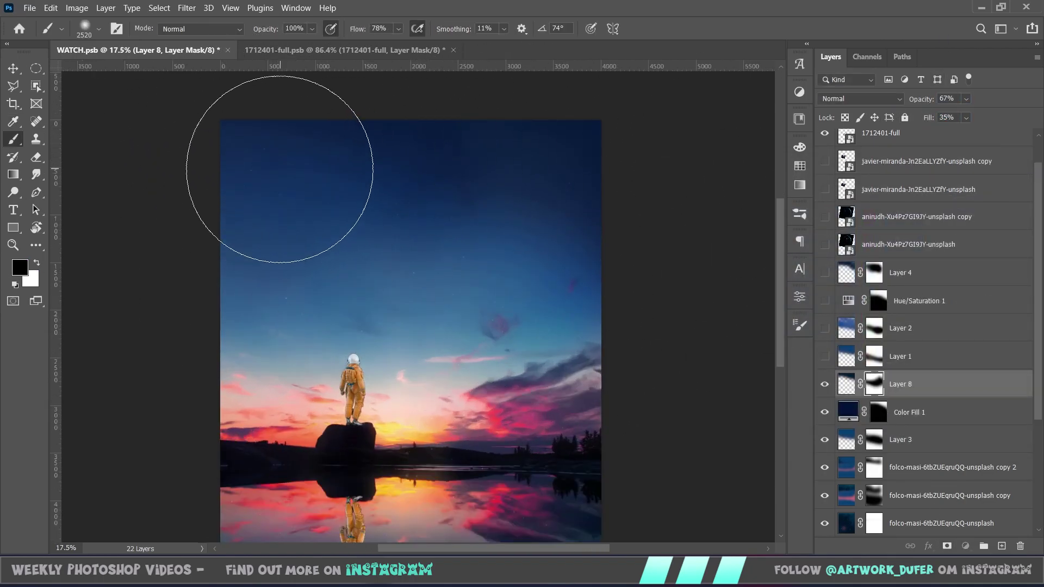
pyautogui.click(849, 382)
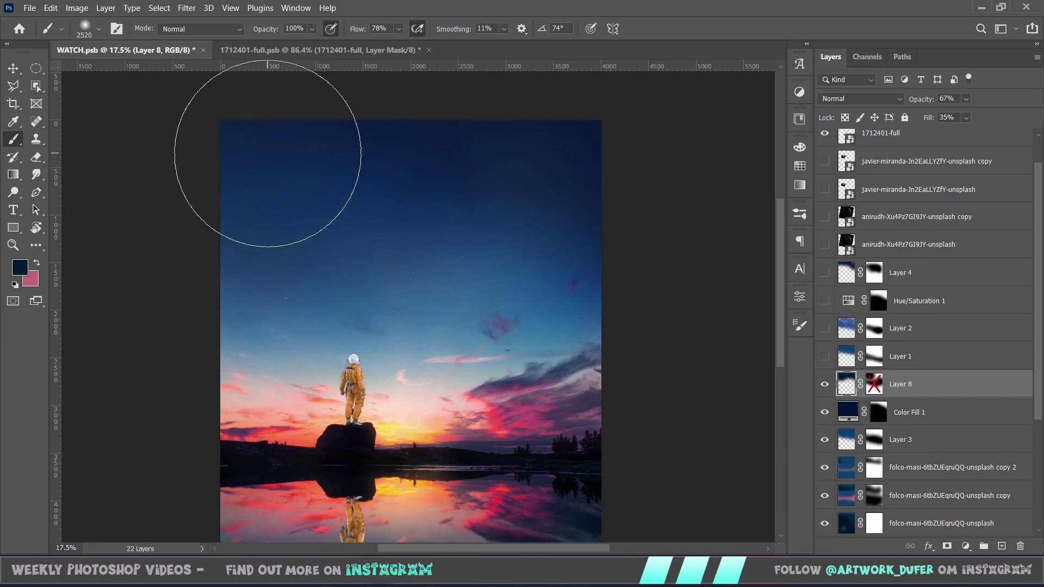
pyautogui.moveTo(481, 240); pyautogui.dragTo(392, 142)
pyautogui.click(874, 384)
pyautogui.moveTo(532, 276); pyautogui.dragTo(589, 235)
pyautogui.press('x')
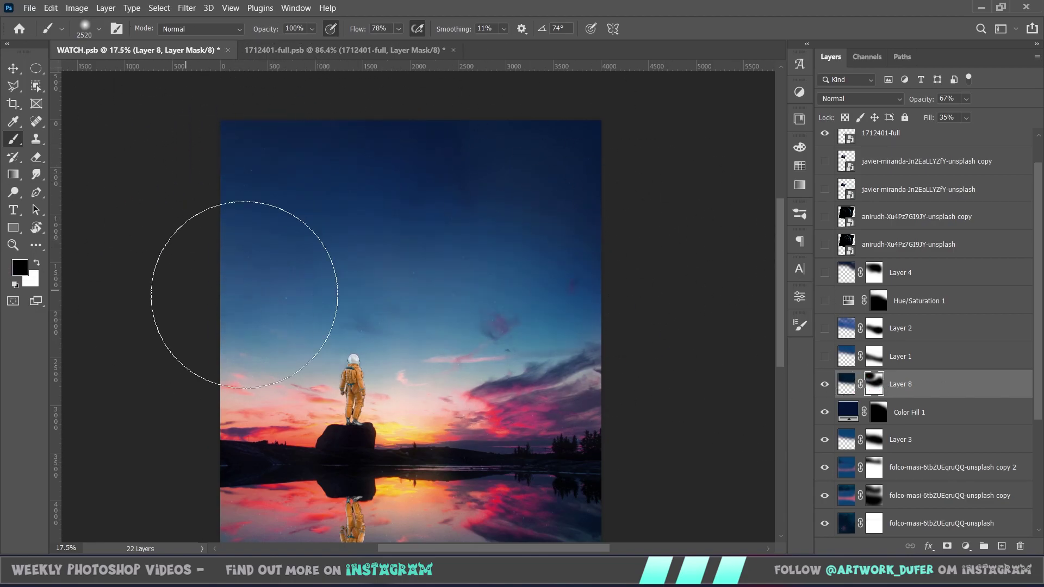
# Step: Repaint the Color Fill 1 mask to extend its saturation effect across the upper sky
pyautogui.scroll(-1, 286, 449)
pyautogui.scroll(1, 217, 300)
pyautogui.click(825, 412)
pyautogui.click(878, 412)
pyautogui.press('x')
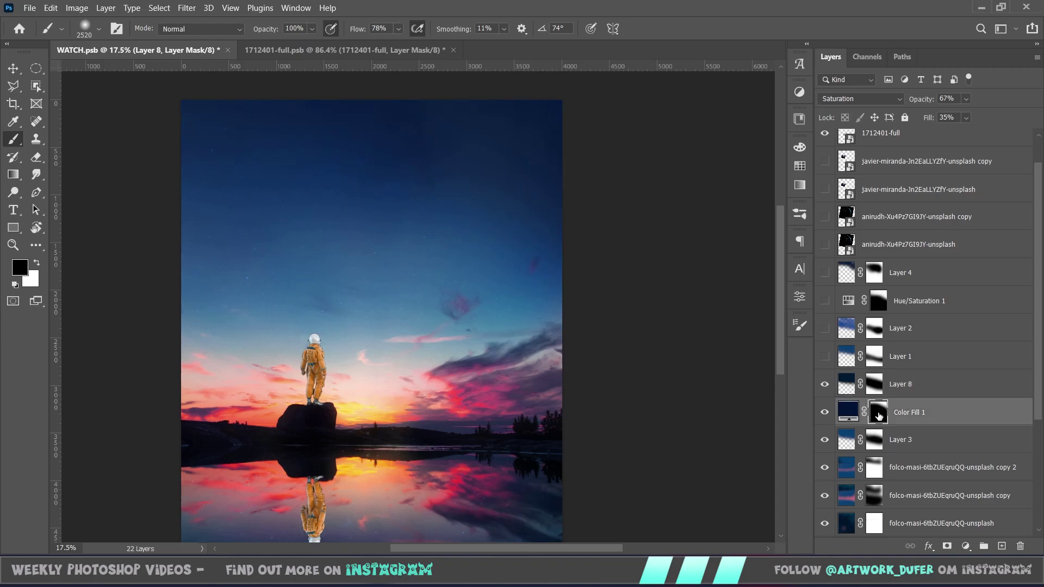
pyautogui.scroll(-2, 598, 392)
pyautogui.press('x')
pyautogui.press('x')
pyautogui.scroll(-5, 413, 302)
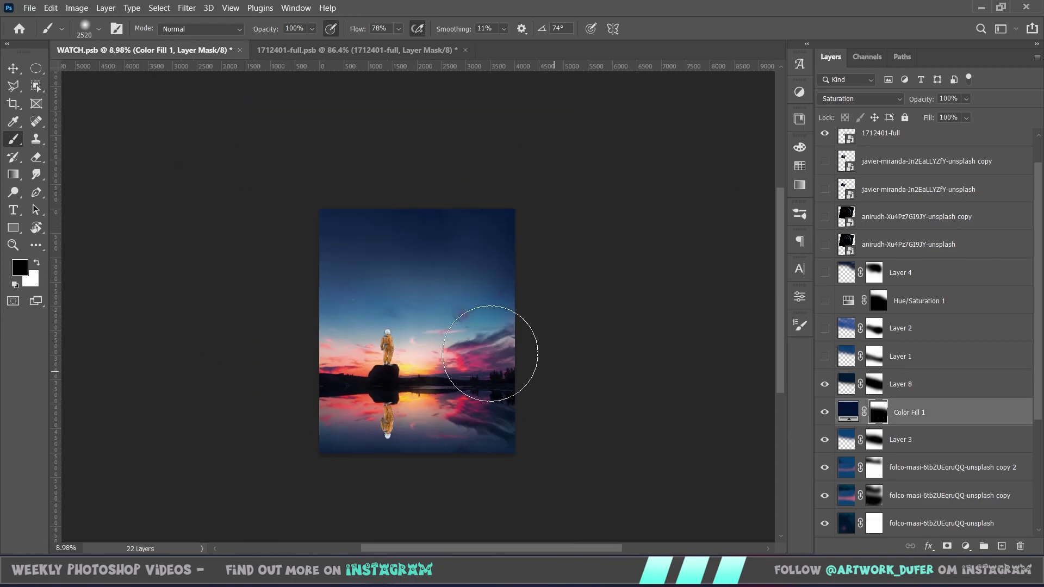
pyautogui.scroll(5, 478, 331)
pyautogui.scroll(3, 439, 353)
pyautogui.scroll(-3, 315, 380)
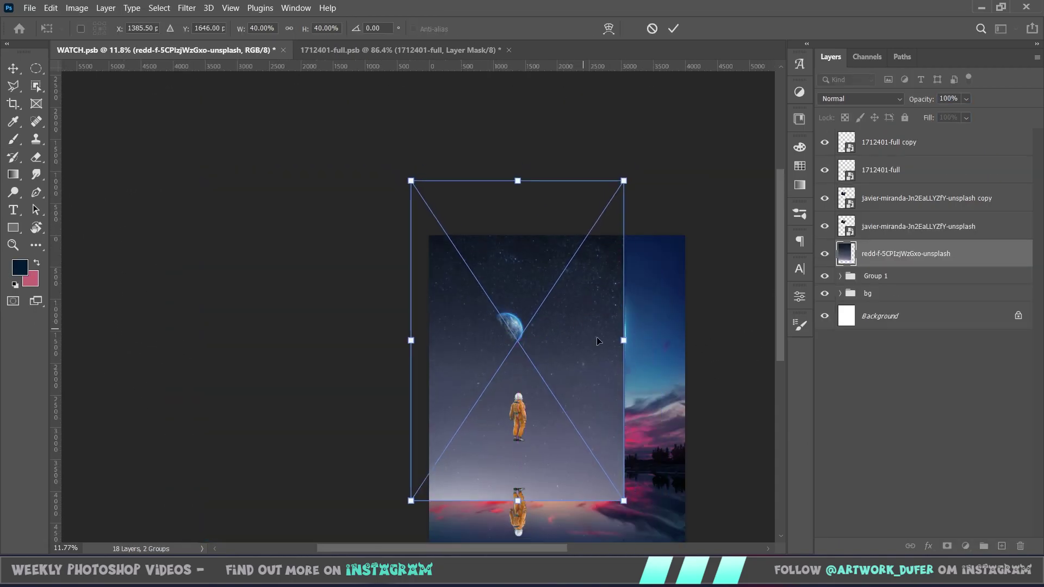
# Step: Place the grey-blue starry sky photo over the canvas and set its blend mode to Overlay
pyautogui.moveTo(700, 340); pyautogui.dragTo(683, 333)
pyautogui.press('Return')
pyautogui.click(879, 100)
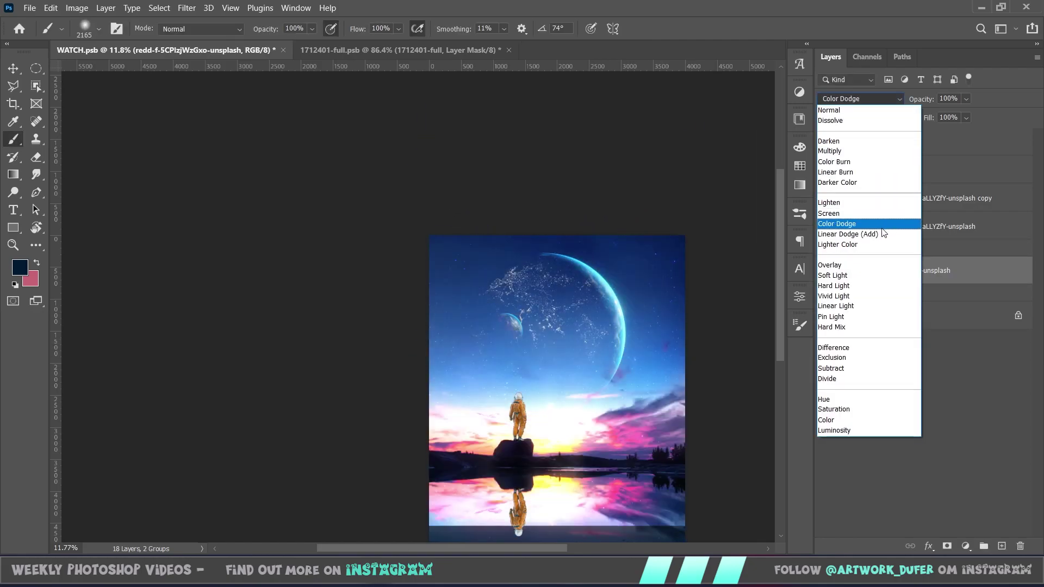
pyautogui.click(876, 265)
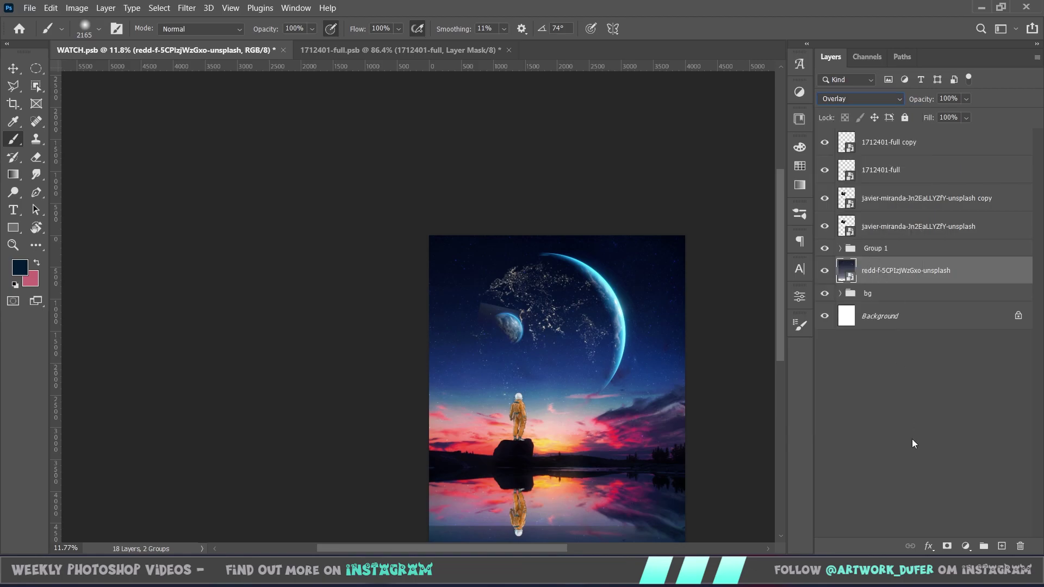
# Step: Mask out the lower part of the Overlay sky photo and set its opacity to 56%
pyautogui.click(873, 270)
pyautogui.scroll(-2, 319, 466)
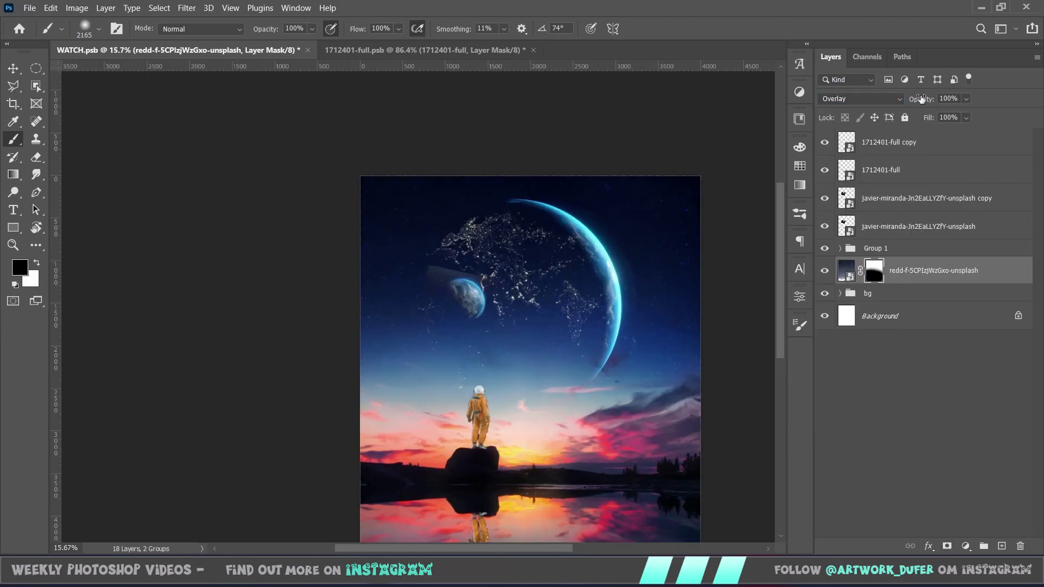
pyautogui.moveTo(925, 100); pyautogui.dragTo(913, 101)
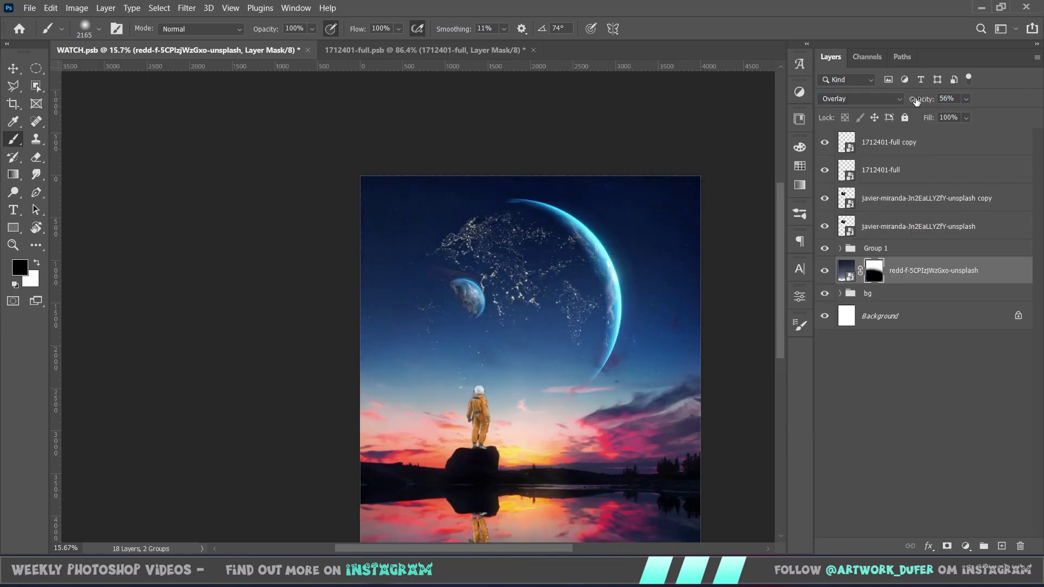
# Step: Refine the Overlay sky photo's mask around the astronaut and along the horizon
pyautogui.press('x')
pyautogui.moveTo(480, 411); pyautogui.dragTo(457, 383)
pyautogui.press('x')
pyautogui.moveTo(489, 397)
pyautogui.mouseDown()
pyautogui.moveTo(391, 396)
pyautogui.moveTo(620, 427)
pyautogui.mouseUp()
pyautogui.scroll(1, 529, 298)
pyautogui.scroll(-3, 544, 296)
pyautogui.scroll(1, 732, 229)
pyautogui.scroll(1, 625, 243)
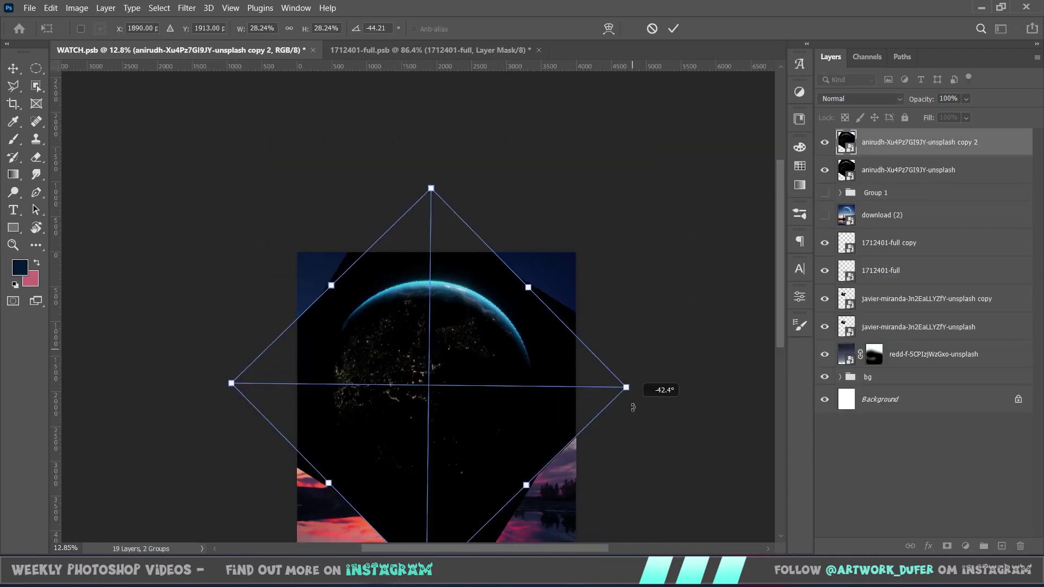
# Step: Rotate the duplicated night-planet layer so its lit edge extends the crescent, and apply the transform
pyautogui.moveTo(629, 400); pyautogui.dragTo(668, 484)
pyautogui.press('Return')
pyautogui.press('b')
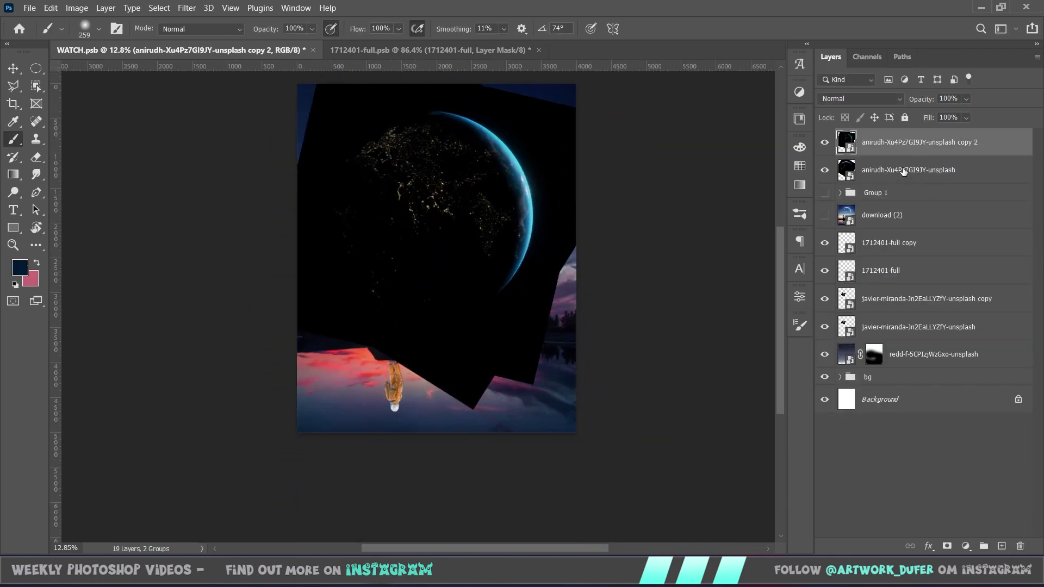
# Step: Combine the two night-planet layers into one and set its blend mode to Screen
pyautogui.click(899, 103)
pyautogui.click(856, 236)
pyautogui.keyDown('ctrl'); pyautogui.click(908, 169); pyautogui.keyUp('ctrl')
pyautogui.rightClick(908, 170)
pyautogui.click(764, 445)
pyautogui.click(881, 99)
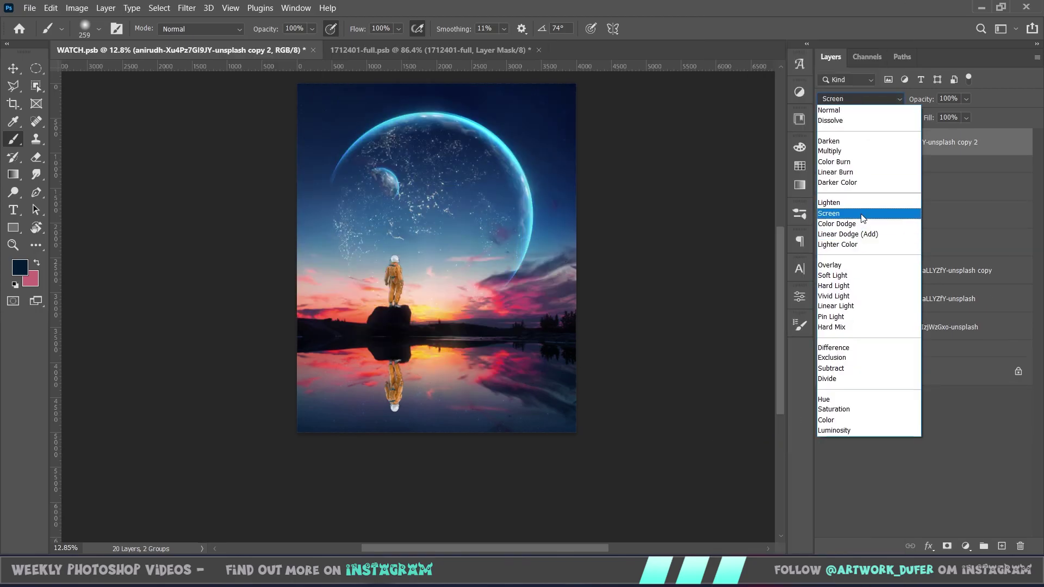
pyautogui.click(859, 213)
# Step: Position the teal starry texture across the whole canvas and set its blend mode to Screen
pyautogui.scroll(1, 680, 192)
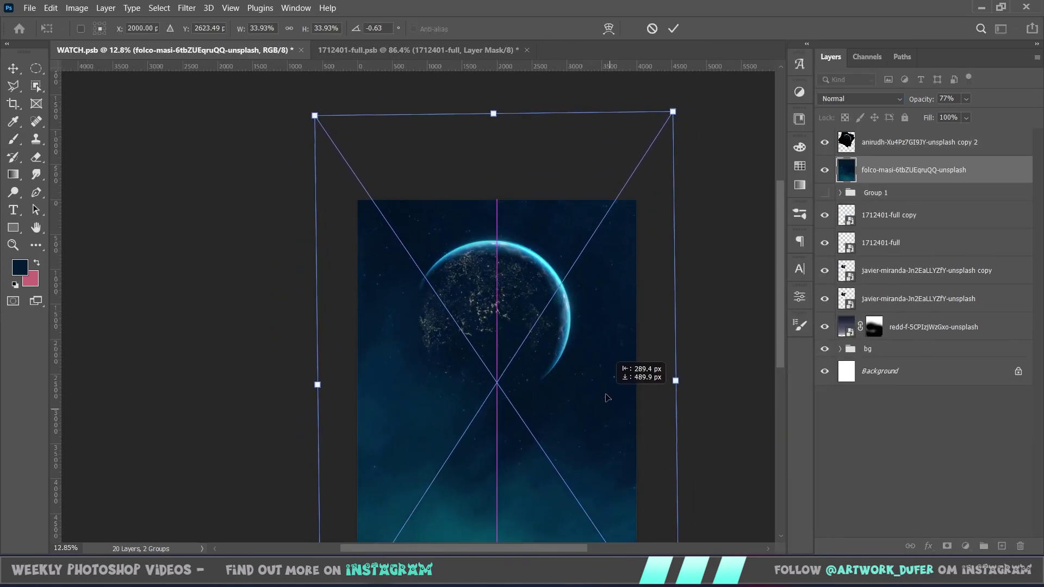
pyautogui.moveTo(605, 397)
pyautogui.mouseDown()
pyautogui.moveTo(610, 286)
pyautogui.moveTo(307, 123)
pyautogui.moveTo(669, 423)
pyautogui.moveTo(558, 435)
pyautogui.mouseUp()
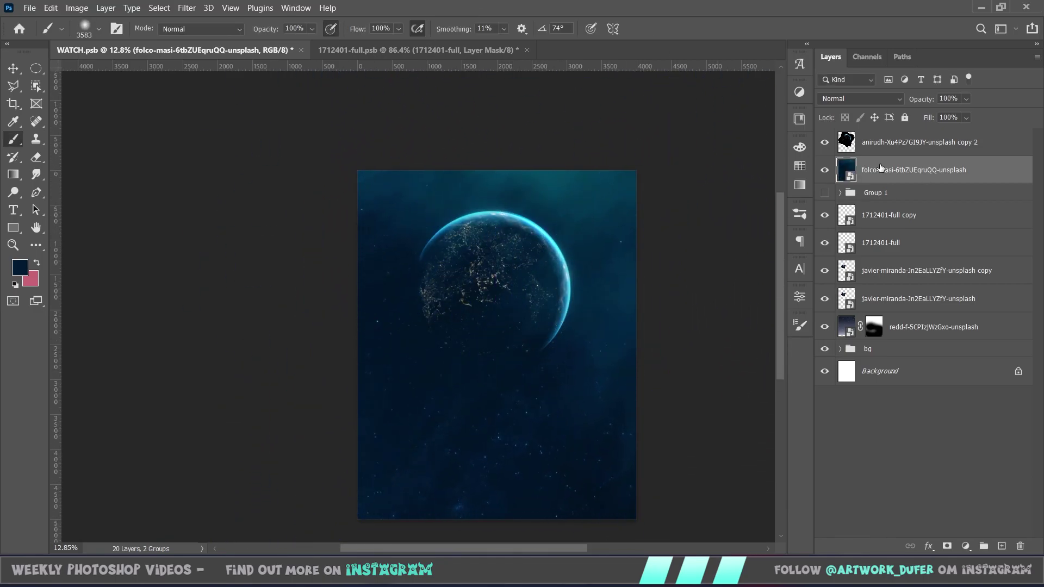
pyautogui.click(859, 98)
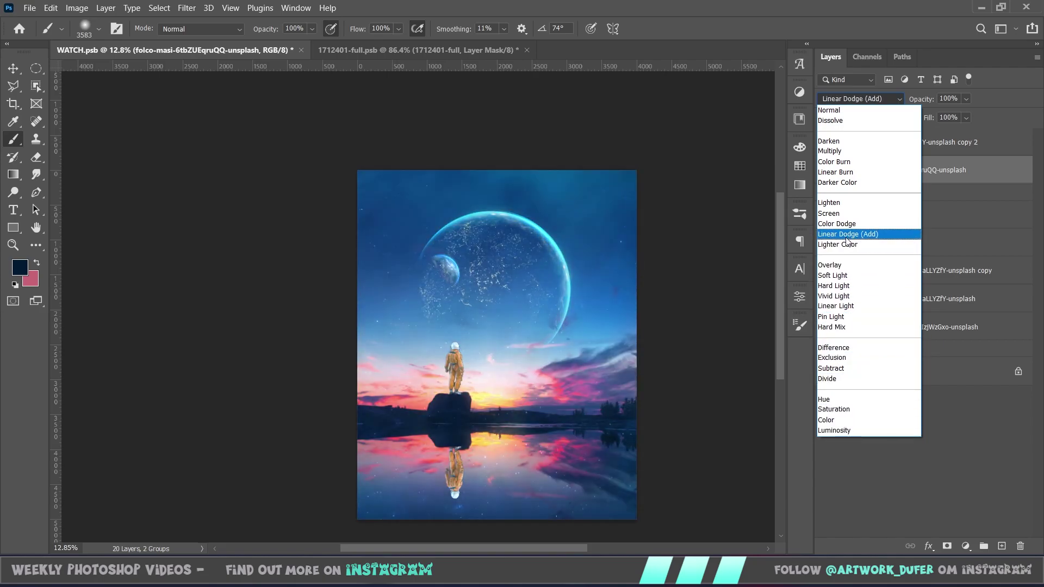
pyautogui.click(837, 213)
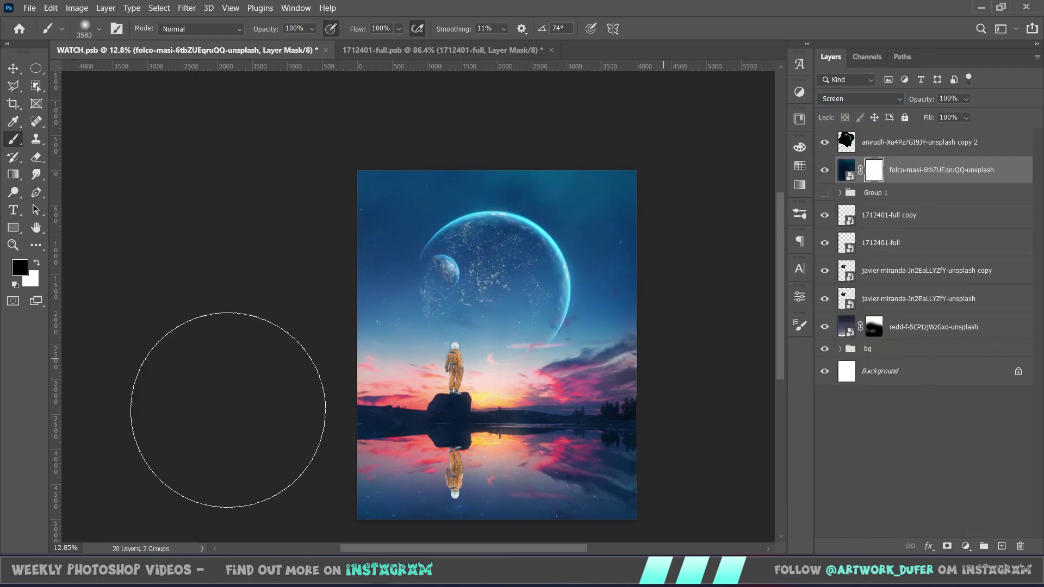
# Step: Mask out the lower part of the teal texture and scale the masked layer to about 167%
pyautogui.moveTo(301, 402); pyautogui.dragTo(685, 478)
pyautogui.hotkey('ctrl', 't')
pyautogui.scroll(-3, 531, 287)
pyautogui.moveTo(505, 489)
pyautogui.mouseDown()
pyautogui.moveTo(506, 543)
pyautogui.moveTo(506, 450)
pyautogui.mouseUp()
pyautogui.scroll(-3, 481, 124)
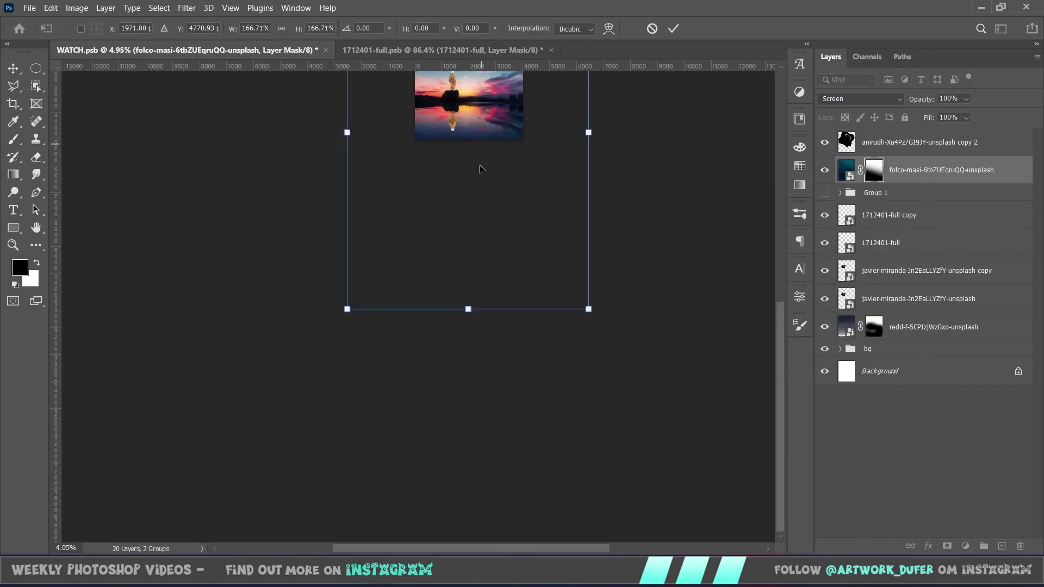
pyautogui.scroll(2, 484, 191)
pyautogui.click(673, 29)
# Step: Move the teal texture layer below the small planet layers and beneath the Overlay sky photo
pyautogui.moveTo(907, 177); pyautogui.dragTo(906, 312)
pyautogui.scroll(5, 497, 295)
pyautogui.scroll(-5, 658, 279)
pyautogui.moveTo(658, 279); pyautogui.dragTo(619, 233)
pyautogui.moveTo(571, 286); pyautogui.dragTo(646, 266)
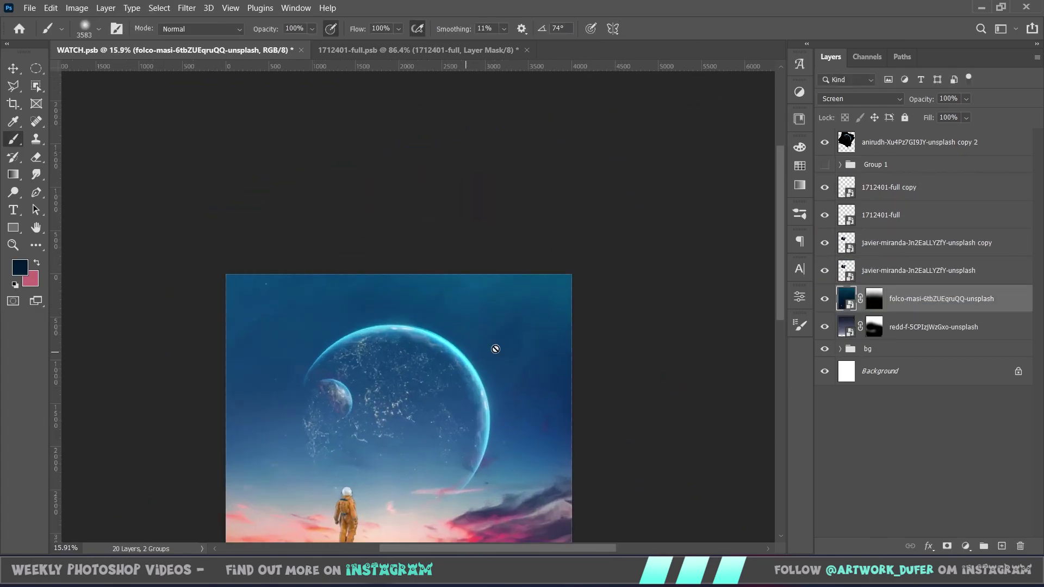
pyautogui.scroll(2, 494, 346)
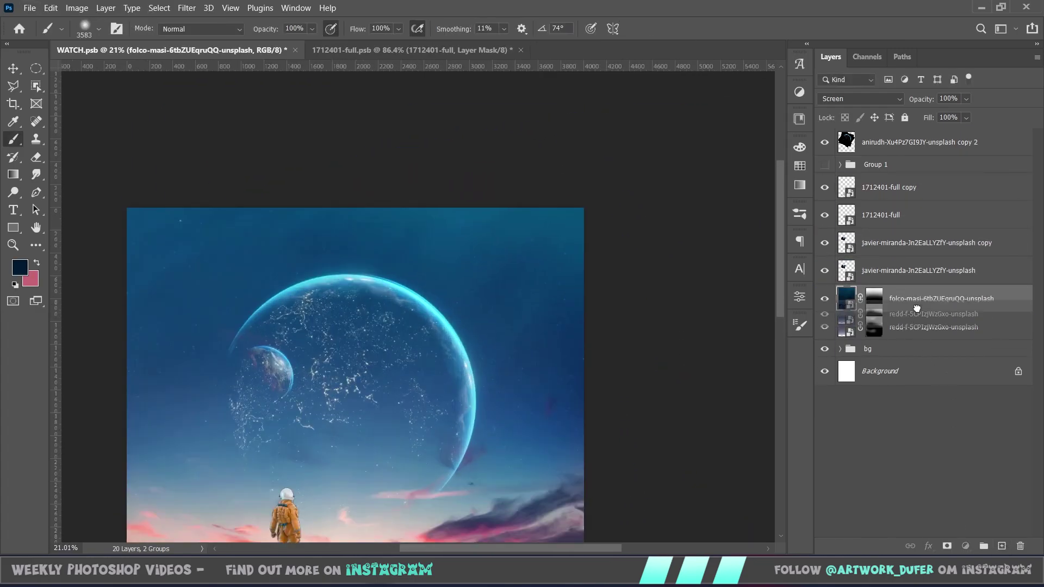
pyautogui.scroll(-3, 528, 315)
pyautogui.scroll(1, 529, 315)
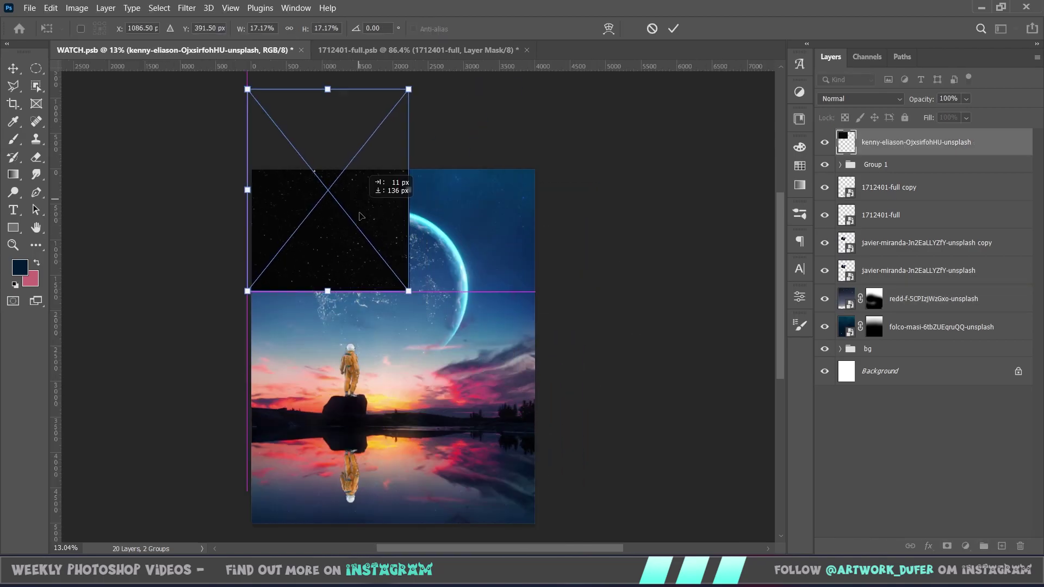
# Step: Enlarge the black star-field photo over most of the sky and set its blend mode to Color Dodge
pyautogui.moveTo(408, 303); pyautogui.dragTo(514, 407)
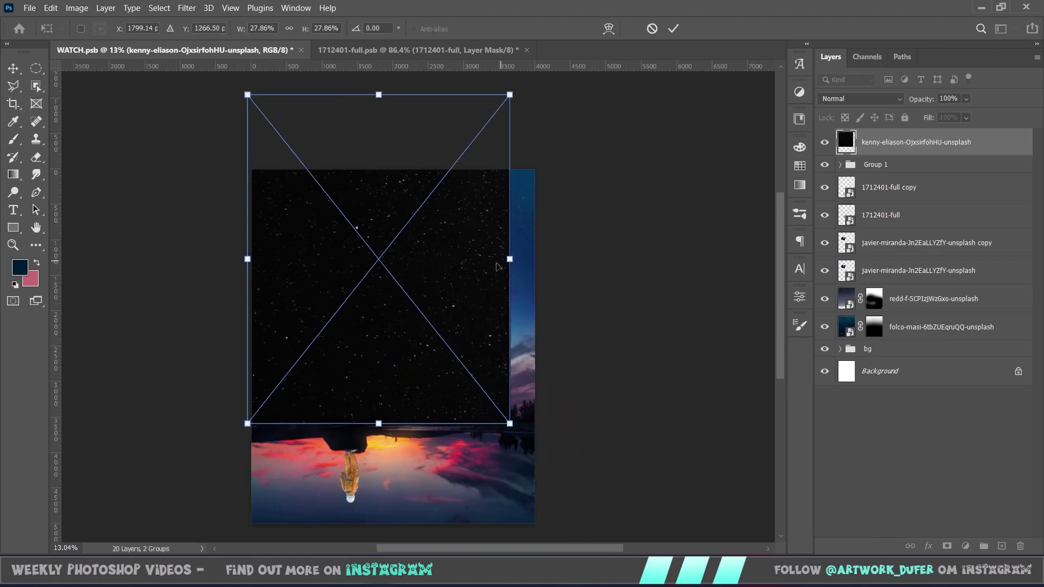
pyautogui.press('Return')
pyautogui.click(860, 99)
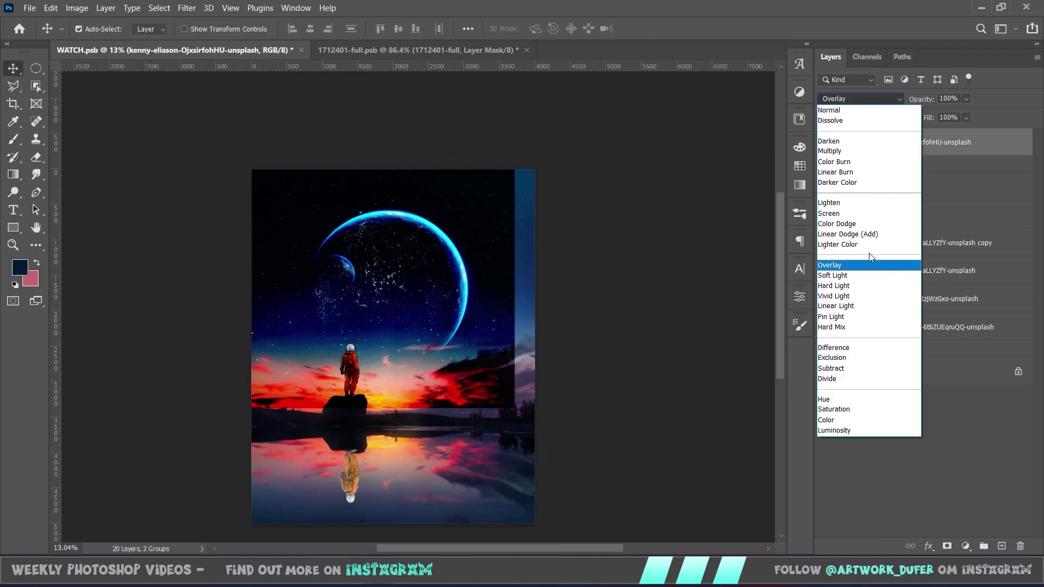
pyautogui.click(869, 245)
pyautogui.click(861, 99)
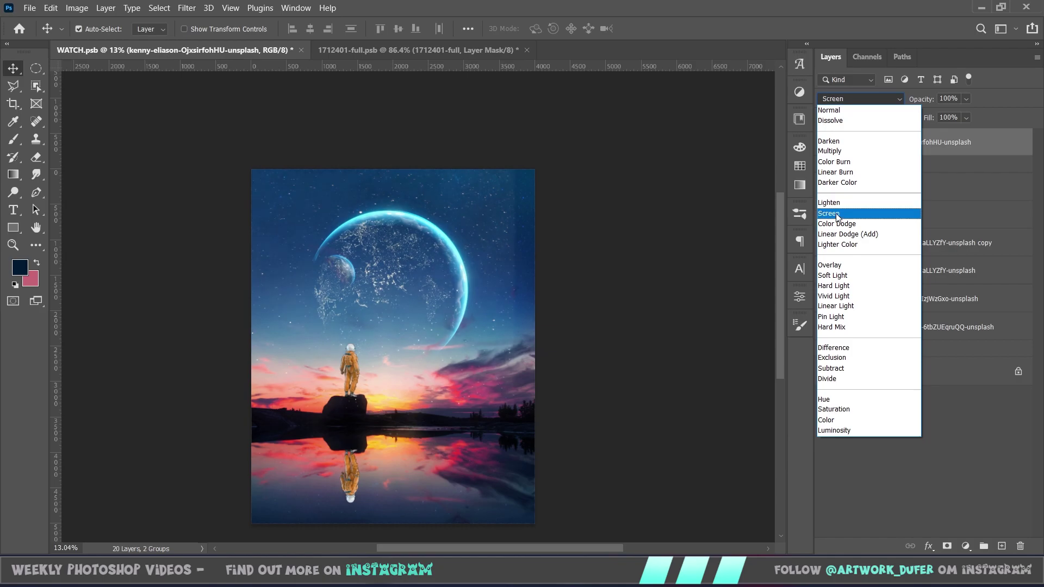
pyautogui.click(836, 229)
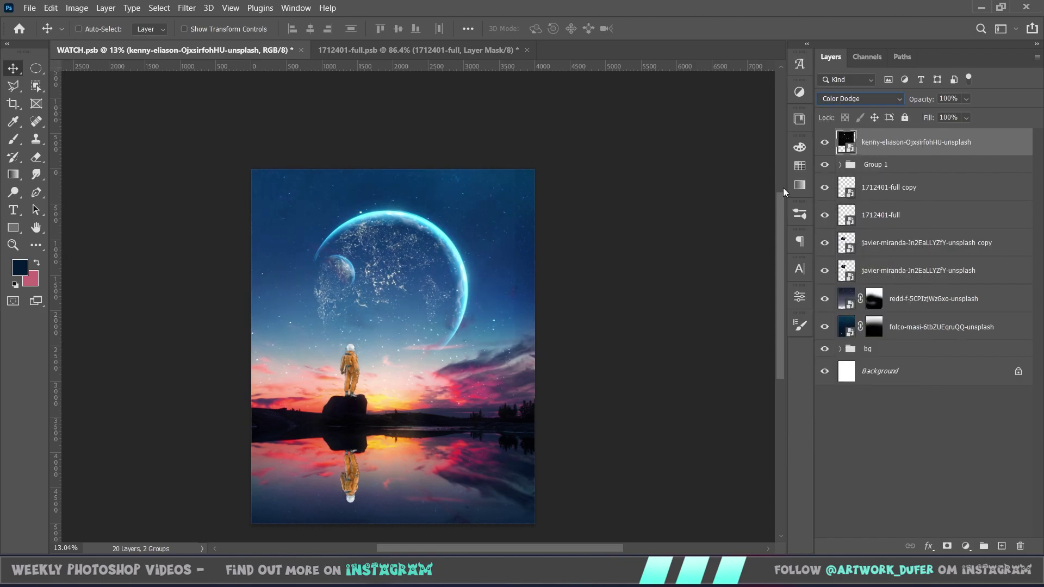
# Step: Transform the star-field layer so its stars cover the full width of the canvas
pyautogui.hotkey('ctrl', 't')
pyautogui.moveTo(491, 240); pyautogui.dragTo(484, 205)
pyautogui.rightClick(482, 226)
pyautogui.click(516, 486)
pyautogui.moveTo(456, 319); pyautogui.dragTo(442, 346)
pyautogui.rightClick(443, 344)
pyautogui.moveTo(551, 429); pyautogui.dragTo(599, 212)
pyautogui.scroll(-3, 598, 213)
pyautogui.moveTo(401, 360); pyautogui.dragTo(404, 352)
pyautogui.moveTo(604, 445); pyautogui.dragTo(615, 440)
pyautogui.press('Return')
# Step: Move the star-field layer beneath the two small planet layers
pyautogui.moveTo(905, 144); pyautogui.dragTo(861, 282)
pyautogui.scroll(-1, 898, 211)
pyautogui.scroll(3, 418, 522)
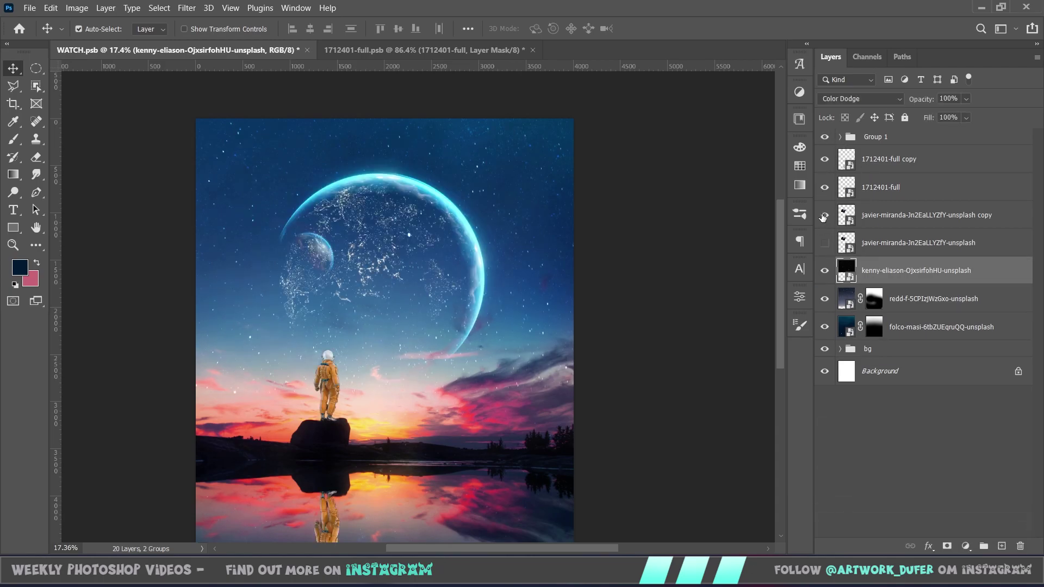
# Step: Delete the duplicate astronaut layer and clip a Color Balance to the astronaut with midtones at Magenta-Green -15 and Yellow-Blue +34
pyautogui.moveTo(987, 439); pyautogui.dragTo(1020, 546)
pyautogui.hotkey('ctrl', 't')
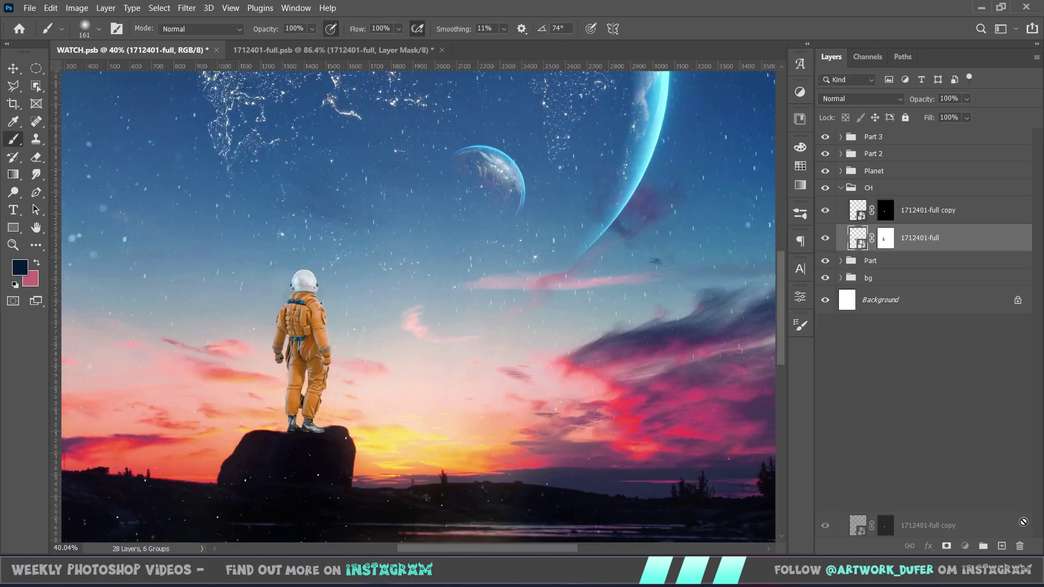
pyautogui.click(965, 546)
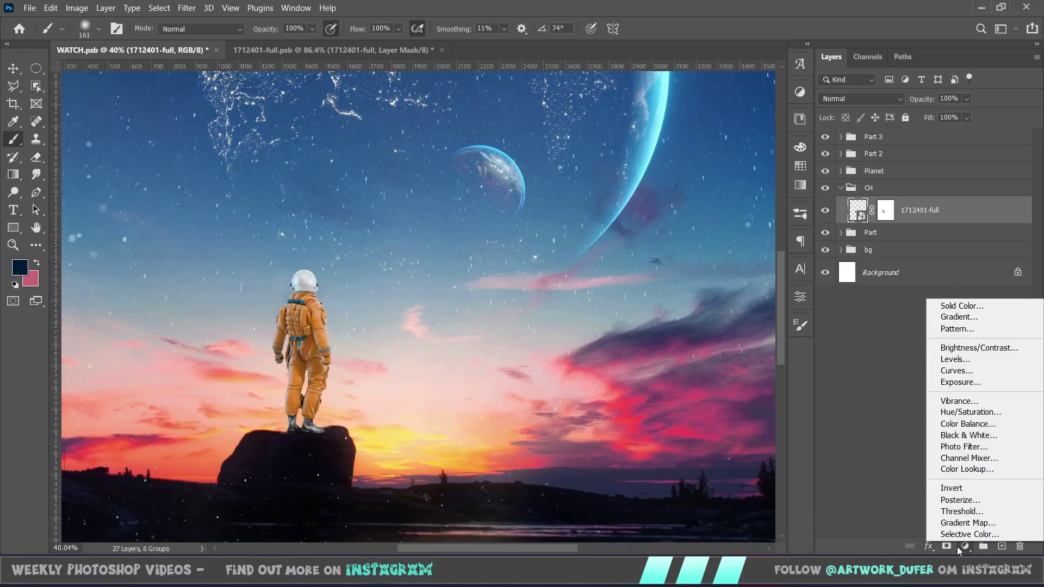
pyautogui.click(968, 424)
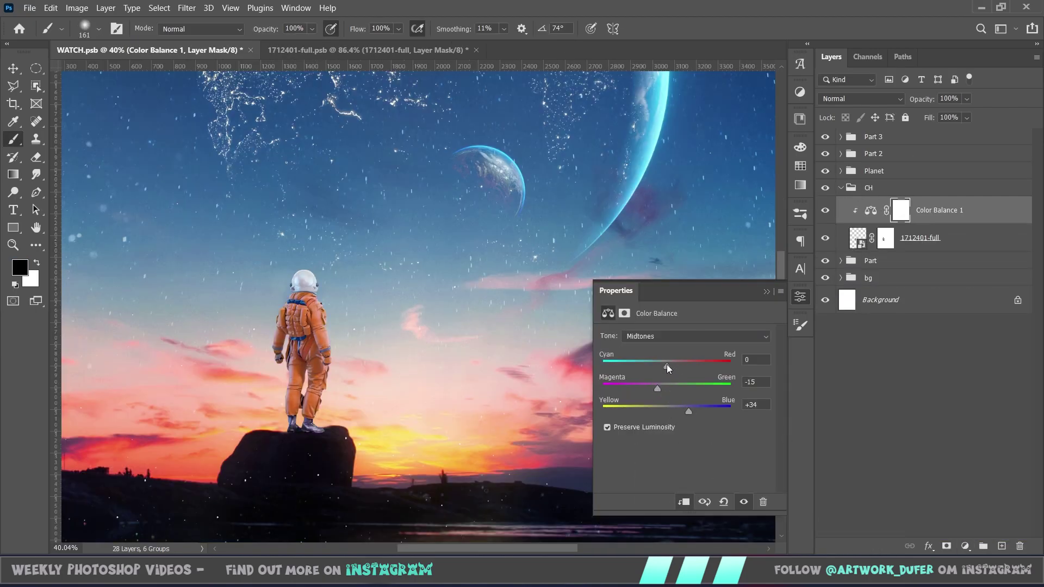
pyautogui.moveTo(714, 364); pyautogui.dragTo(641, 386)
pyautogui.scroll(-6, 293, 318)
pyautogui.scroll(3, 462, 353)
pyautogui.moveTo(695, 411); pyautogui.dragTo(648, 389)
pyautogui.scroll(-3, 304, 342)
pyautogui.scroll(4, 304, 342)
pyautogui.click(766, 291)
# Step: Clip a Levels adjustment above Color Balance 1 and lower its output white level to darken the astronaut
pyautogui.scroll(3, 326, 345)
pyautogui.scroll(-4, 385, 343)
pyautogui.scroll(5, 377, 338)
pyautogui.click(871, 211)
pyautogui.scroll(-4, 413, 305)
pyautogui.scroll(5, 413, 305)
pyautogui.click(965, 546)
pyautogui.click(955, 403)
pyautogui.moveTo(769, 473); pyautogui.dragTo(721, 473)
pyautogui.click(766, 291)
# Step: Paint black on the Levels 1 mask with a large soft brush to lift the darkening around the astronaut
pyautogui.moveTo(226, 300); pyautogui.dragTo(334, 333)
pyautogui.press('x')
pyautogui.press('x')
pyautogui.rightClick(336, 291)
pyautogui.moveTo(501, 298); pyautogui.dragTo(527, 299)
pyautogui.click(380, 244)
pyautogui.click(365, 266)
pyautogui.rightClick(348, 276)
pyautogui.scroll(-2, 366, 268)
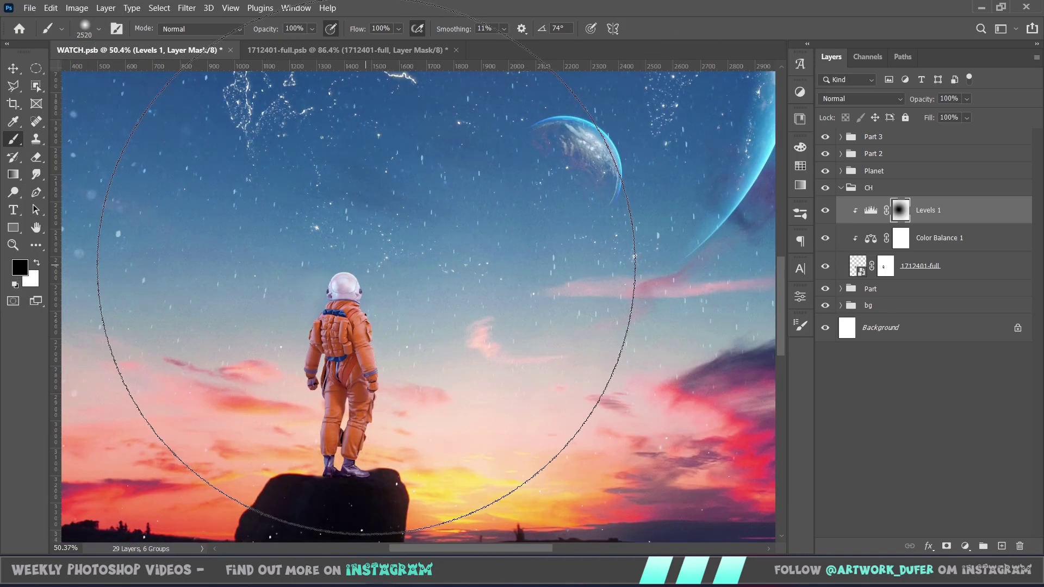
# Step: Refine the Levels 1 mask down the astronaut's body with a 500 px soft brush
pyautogui.press('x')
pyautogui.press('[')
pyautogui.press('[')
pyautogui.moveTo(366, 267); pyautogui.dragTo(377, 387)
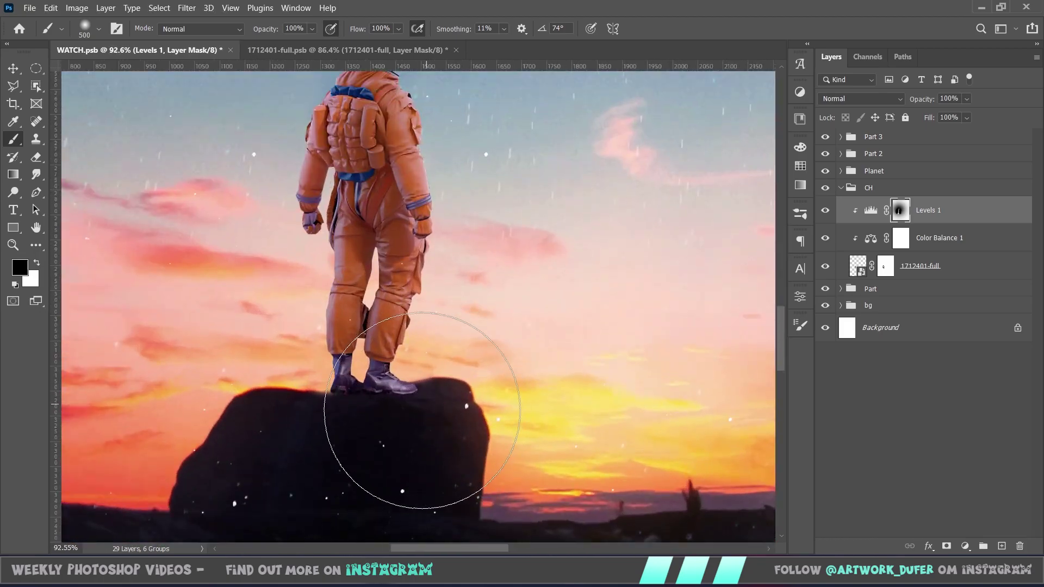
# Step: Delete the astronaut layer's existing mask and add a fresh white mask
pyautogui.click(893, 268)
pyautogui.rightClick(894, 268)
pyautogui.click(787, 177)
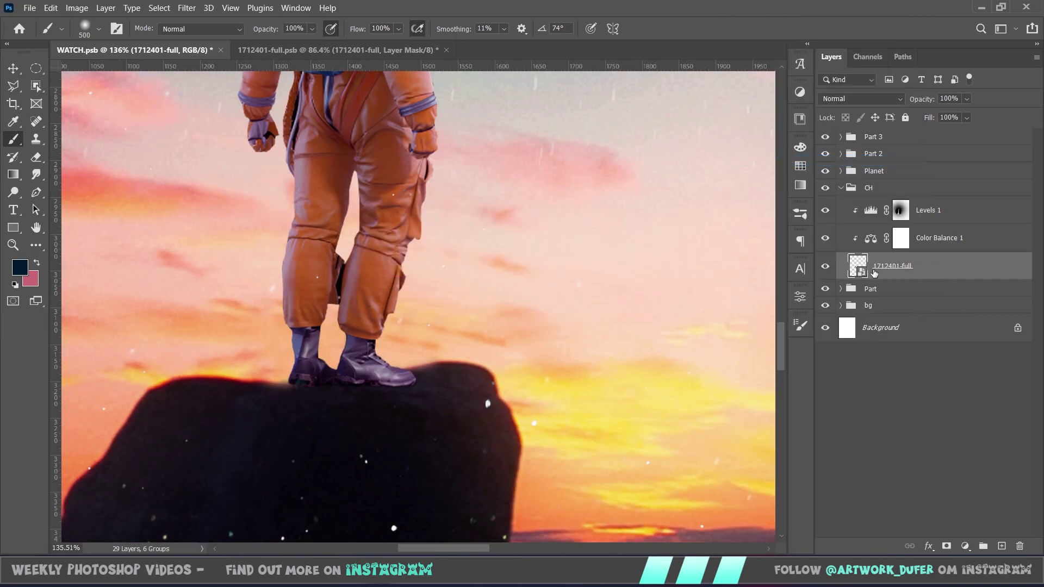
pyautogui.click(947, 546)
pyautogui.scroll(4, 435, 414)
# Step: Set the brush to a smaller size of 39 px with 100% hardness for masking the astronaut's boots, undoing the test stroke
pyautogui.rightClick(436, 415)
pyautogui.moveTo(562, 344); pyautogui.dragTo(538, 344)
pyautogui.moveTo(373, 380); pyautogui.dragTo(353, 372)
pyautogui.hotkey('ctrl', 'z')
pyautogui.rightClick(405, 376)
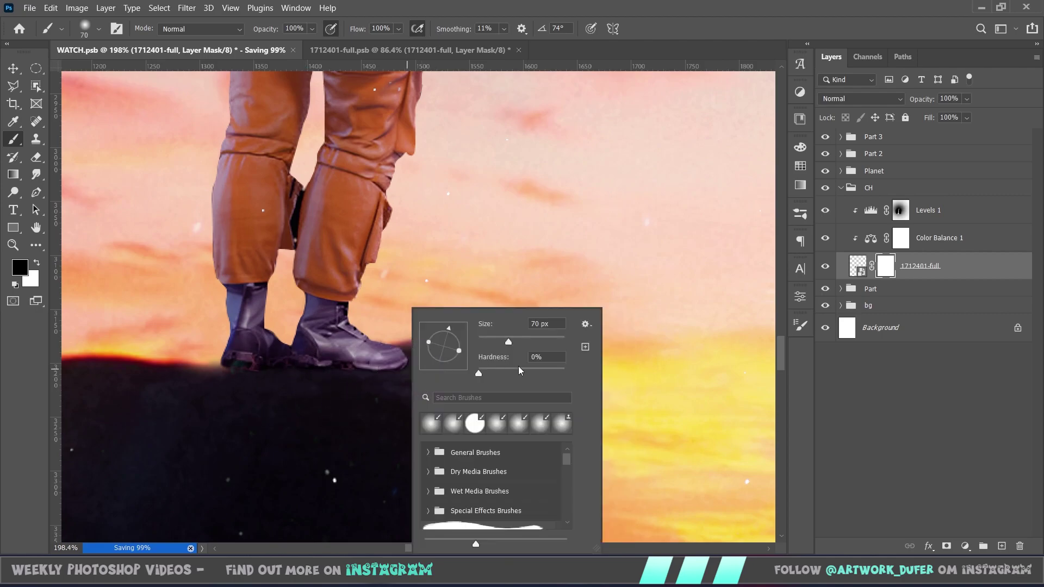
pyautogui.moveTo(479, 373); pyautogui.dragTo(566, 373)
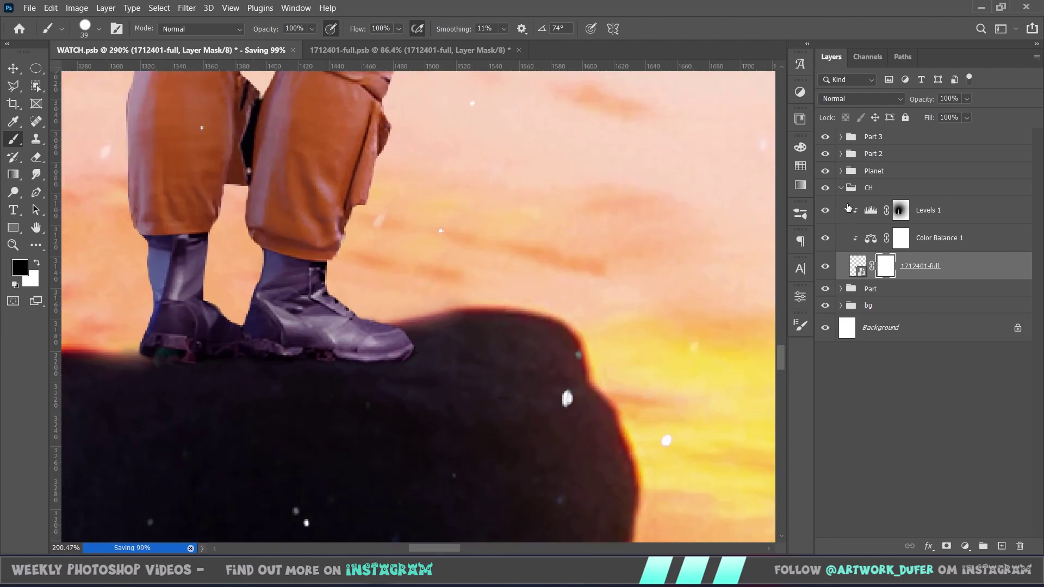
# Step: Transform the whole CH group, shifting the astronaut so the boots rest on top of the rock
pyautogui.click(869, 188)
pyautogui.hotkey('ctrl', 't')
pyautogui.scroll(-5, 404, 346)
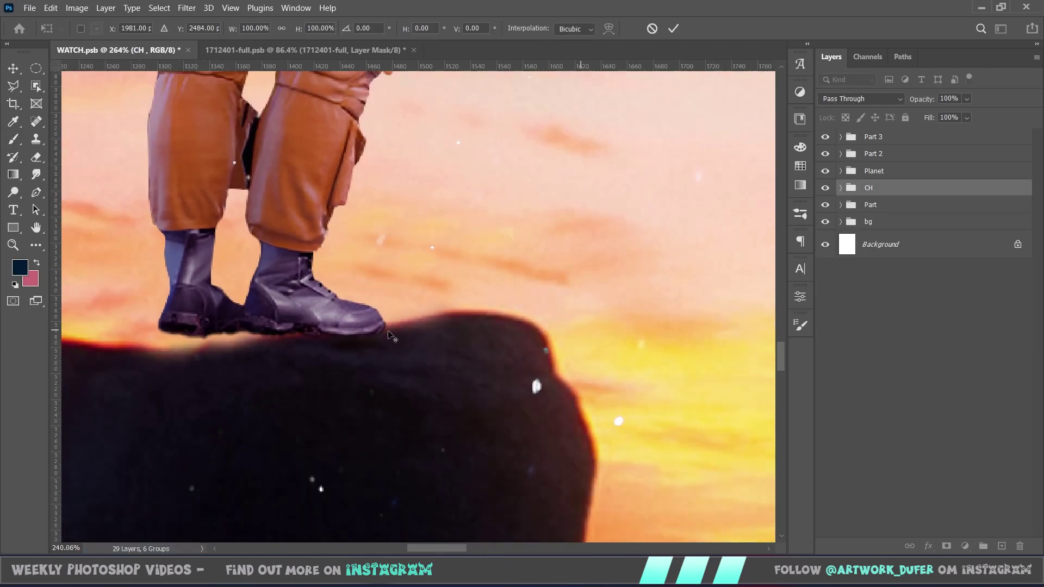
pyautogui.scroll(-5, 404, 347)
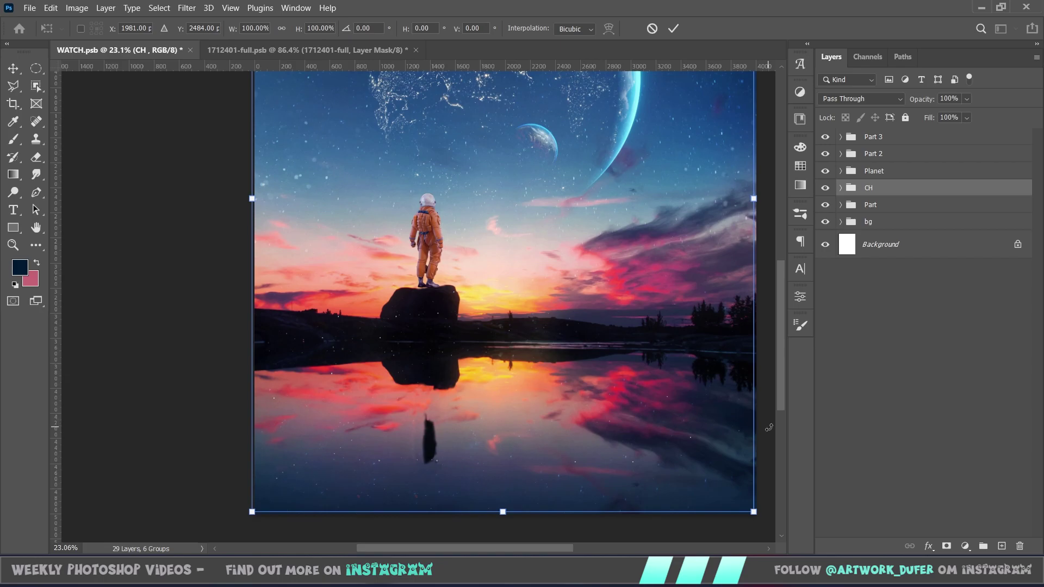
pyautogui.moveTo(768, 427); pyautogui.dragTo(772, 419)
pyautogui.scroll(8, 430, 277)
pyautogui.moveTo(427, 284); pyautogui.dragTo(411, 263)
pyautogui.click(674, 28)
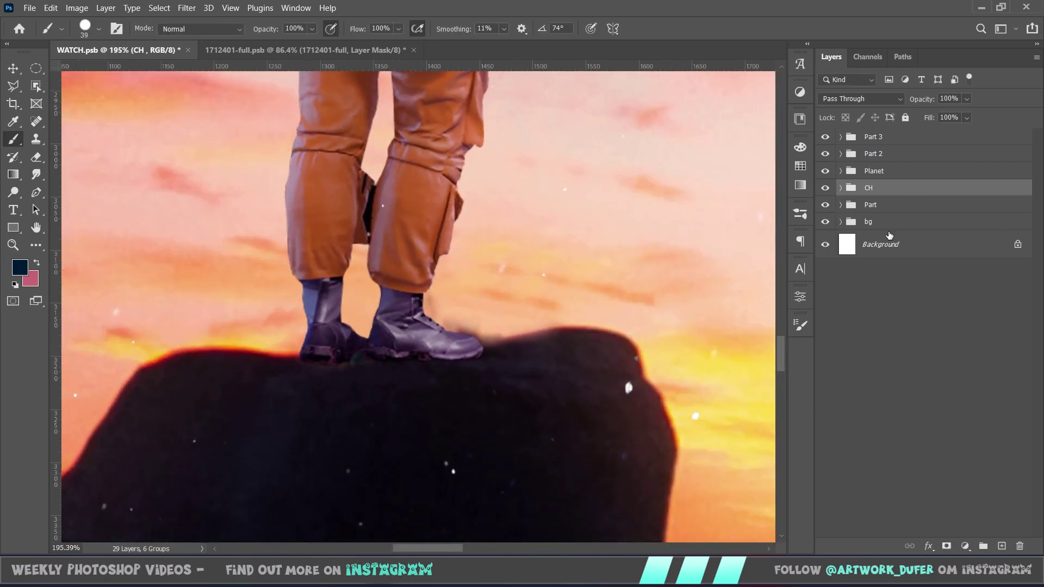
# Step: Paint on the astronaut layer's mask with the hard 39 px brush to trim the boots along the rock's edge
pyautogui.click(841, 187)
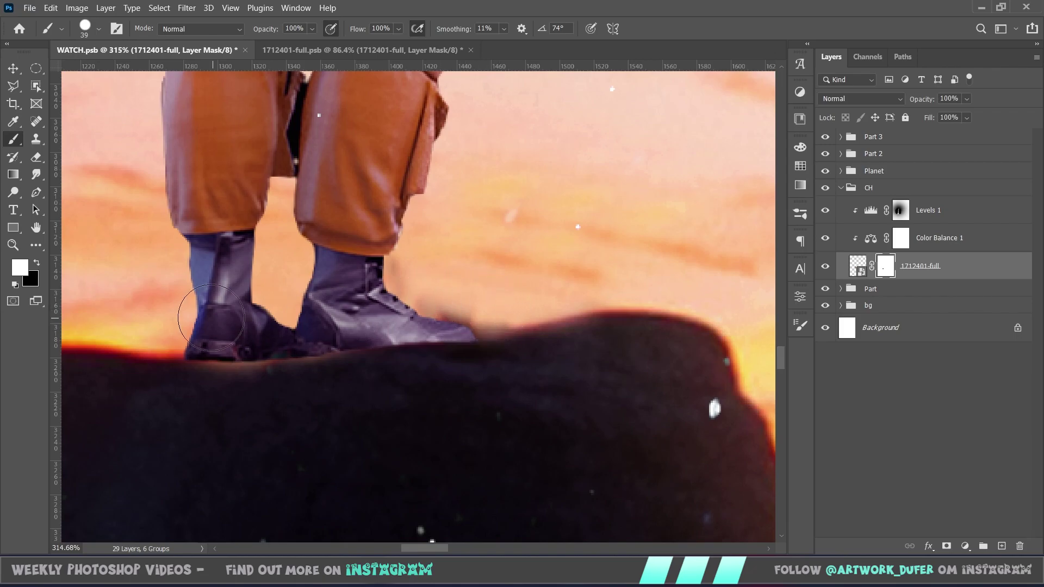
pyautogui.scroll(-2, 456, 359)
pyautogui.press('x')
pyautogui.scroll(-10, 489, 362)
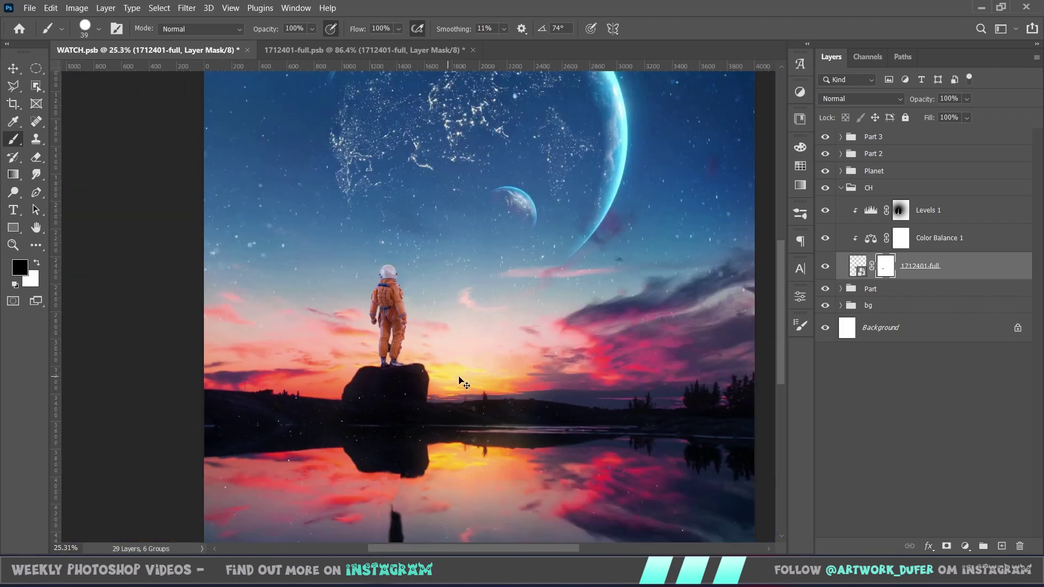
pyautogui.scroll(3, 484, 362)
pyautogui.click(946, 211)
pyautogui.scroll(-5, 494, 266)
pyautogui.scroll(2, 566, 207)
pyautogui.click(964, 547)
pyautogui.click(952, 308)
pyautogui.click(992, 221)
# Step: Clip an Exposure adjustment above Levels 1 and set its exposure to -4.67
pyautogui.click(965, 546)
pyautogui.click(955, 386)
pyautogui.moveTo(684, 370); pyautogui.dragTo(635, 371)
pyautogui.click(681, 503)
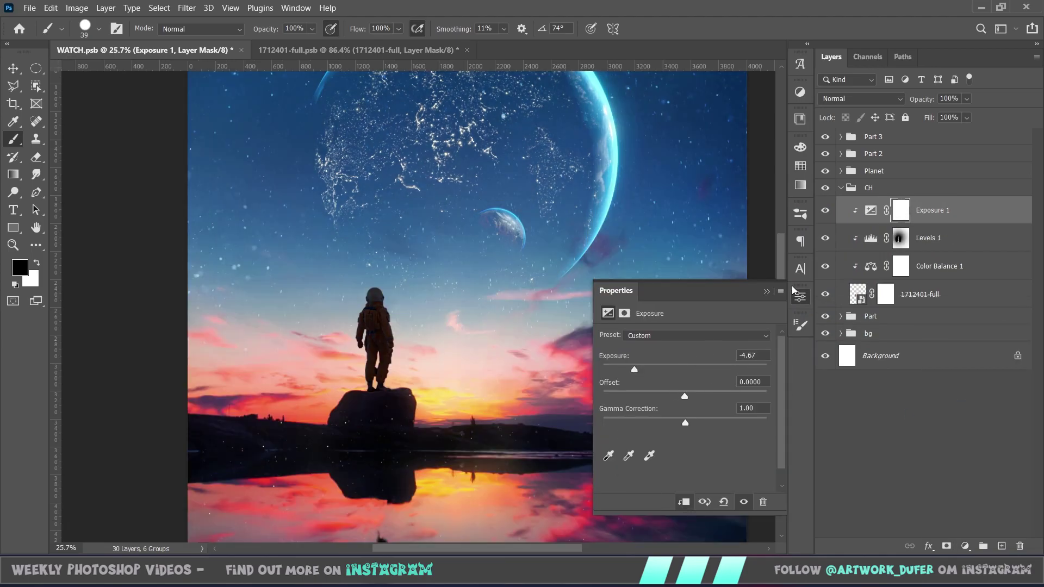
pyautogui.click(794, 292)
# Step: Invert the Exposure 1 mask and paint white over the astronaut's boots with a soft 306 px brush
pyautogui.hotkey('ctrl', 'i')
pyautogui.scroll(8, 358, 389)
pyautogui.rightClick(357, 388)
pyautogui.moveTo(459, 341)
pyautogui.mouseDown()
pyautogui.moveTo(498, 342)
pyautogui.moveTo(430, 374)
pyautogui.mouseUp()
pyautogui.press('Return')
pyautogui.press('x')
pyautogui.moveTo(424, 429); pyautogui.dragTo(490, 419)
pyautogui.scroll(-8, 419, 364)
pyautogui.scroll(5, 452, 345)
# Step: Reduce the Exposure 1 adjustment to 77% opacity and 79% fill
pyautogui.moveTo(923, 100); pyautogui.dragTo(911, 99)
pyautogui.moveTo(927, 118); pyautogui.dragTo(917, 119)
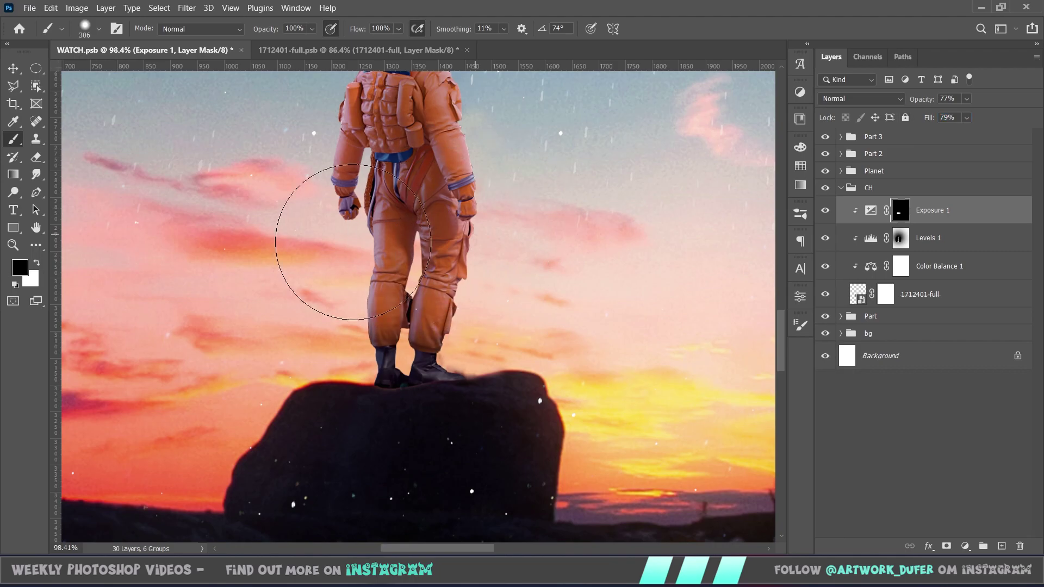
pyautogui.scroll(-8, 403, 343)
pyautogui.scroll(9, 403, 327)
# Step: Paint white on the Exposure 1 mask over the astronaut's legs with a soft 196 px brush at 13% flow
pyautogui.rightClick(432, 328)
pyautogui.moveTo(573, 343); pyautogui.dragTo(532, 345)
pyautogui.press('Return')
pyautogui.press('x')
pyautogui.moveTo(410, 316); pyautogui.dragTo(446, 261)
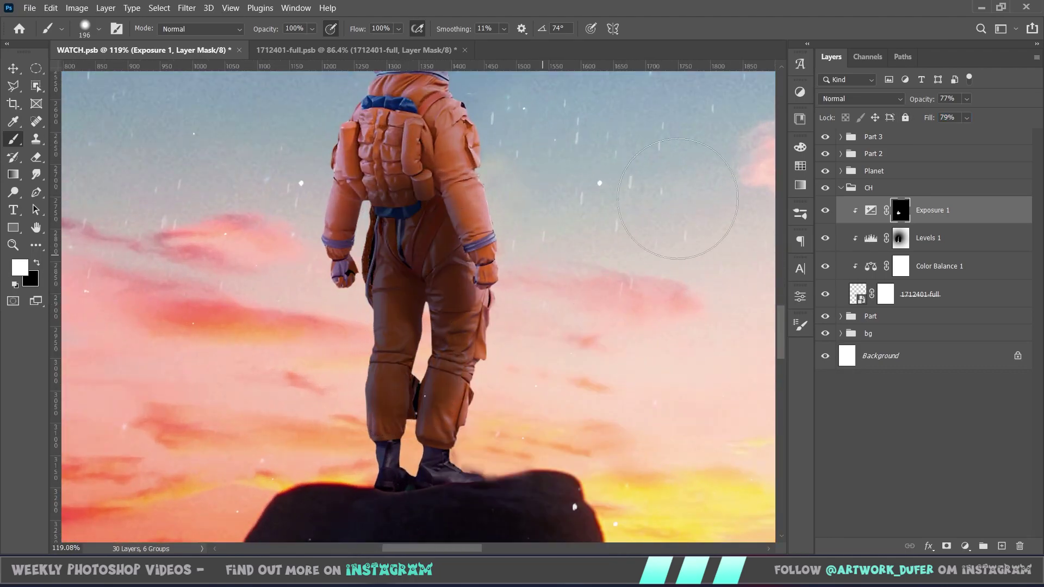
pyautogui.scroll(-3, 438, 288)
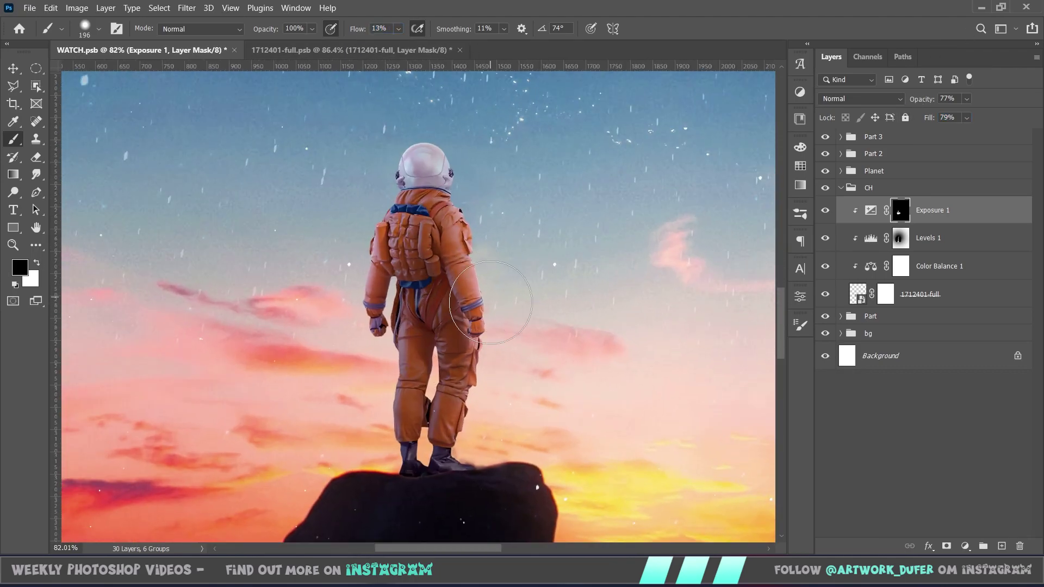
pyautogui.scroll(-3, 483, 351)
pyautogui.scroll(5, 451, 419)
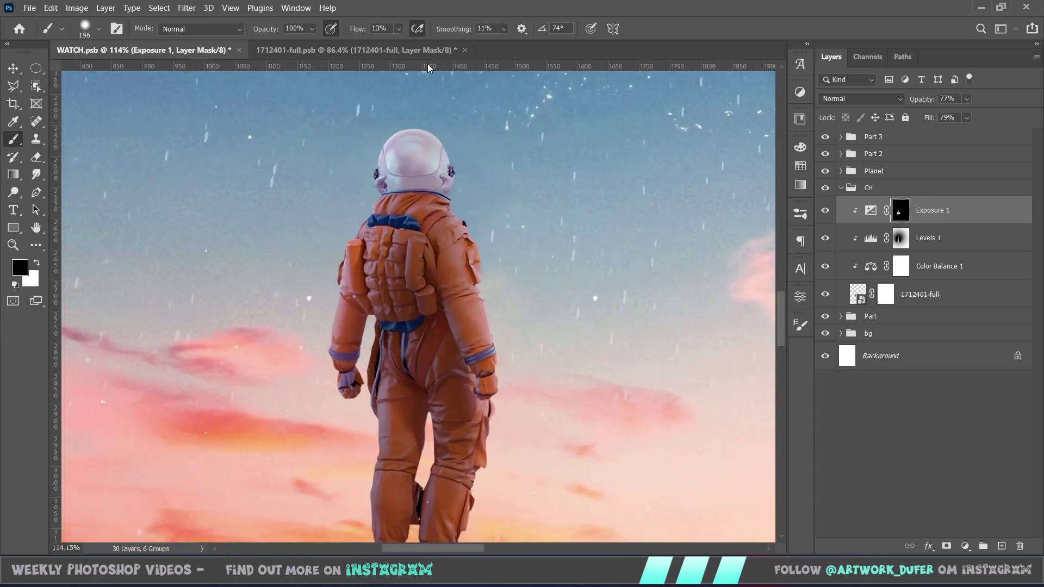
pyautogui.scroll(-3, 450, 419)
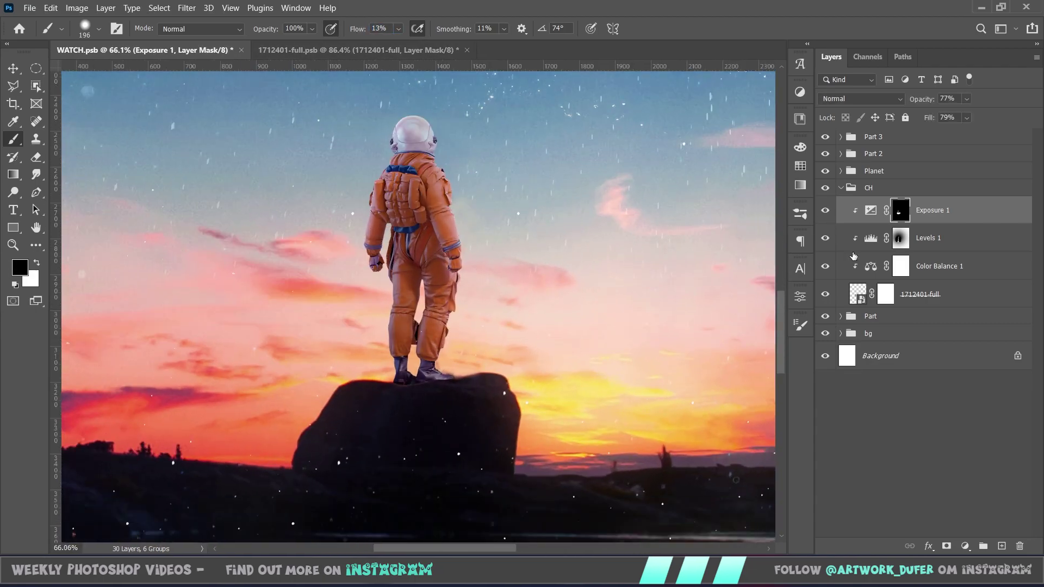
# Step: Clip a yellow fbe16d Solid Color fill above Exposure 1 and set its blend mode to Linear Dodge (Add)
pyautogui.click(965, 546)
pyautogui.click(957, 307)
pyautogui.write('32012d')
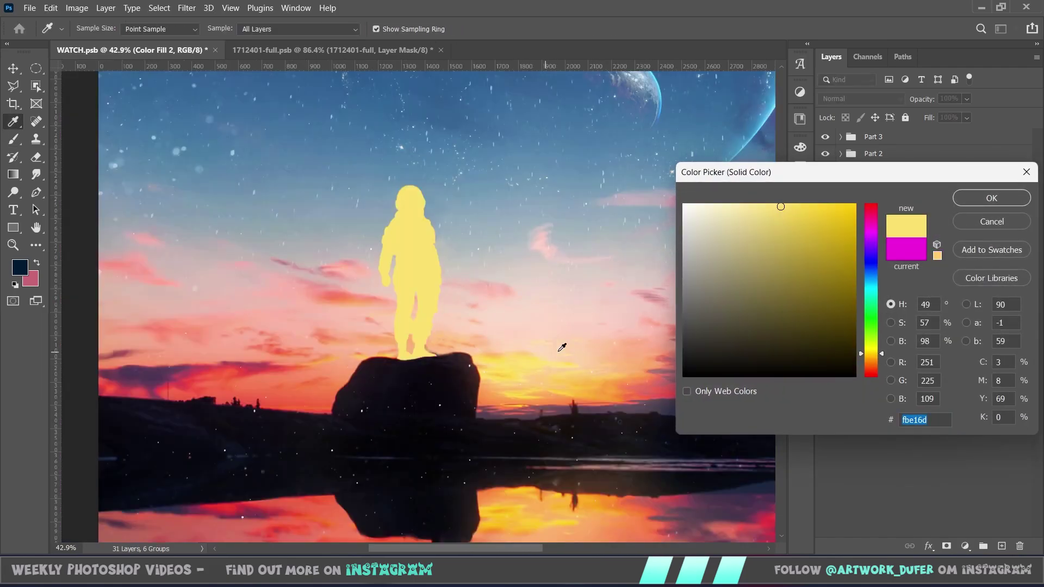
pyautogui.press('Return')
pyautogui.doubleClick(870, 211)
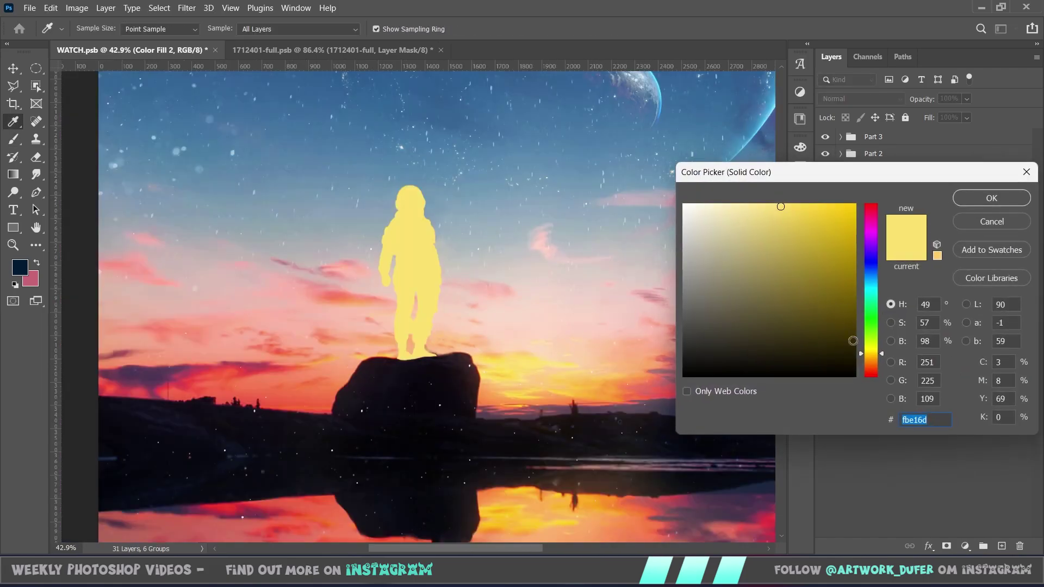
pyautogui.click(955, 227)
pyautogui.click(876, 99)
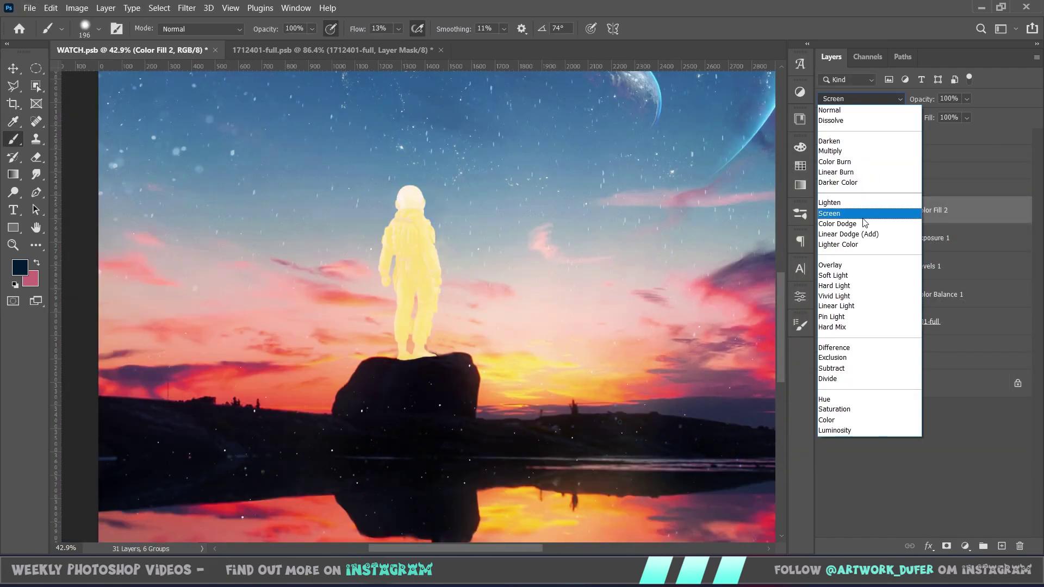
pyautogui.click(866, 237)
# Step: Split the yellow fill's Underlying Layer black Blend If slider, with its upper half at 128, and raise its lower half
pyautogui.doubleClick(1012, 213)
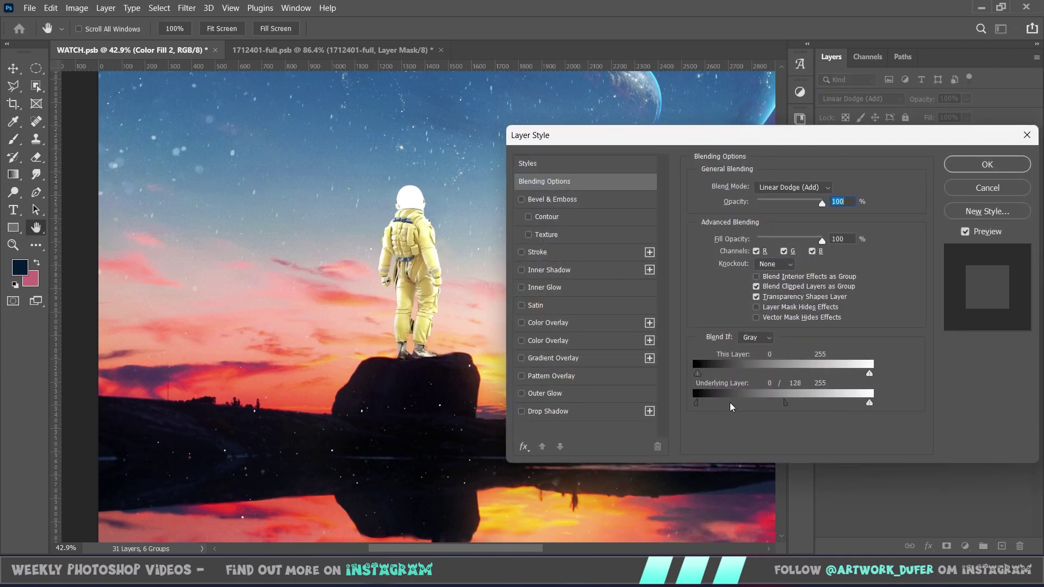
pyautogui.moveTo(697, 404); pyautogui.dragTo(748, 405)
pyautogui.click(962, 169)
# Step: Recolour Color Fill 2 to orange and lower the upper half of its Underlying Layer black Blend If slider
pyautogui.doubleClick(871, 211)
pyautogui.moveTo(862, 354); pyautogui.dragTo(862, 366)
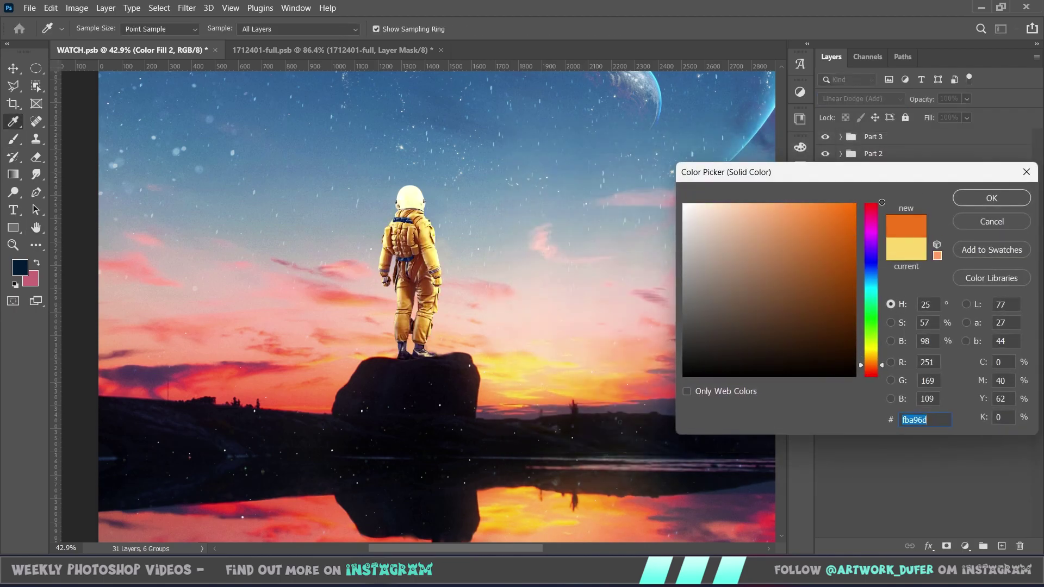
pyautogui.moveTo(881, 362); pyautogui.dragTo(881, 361)
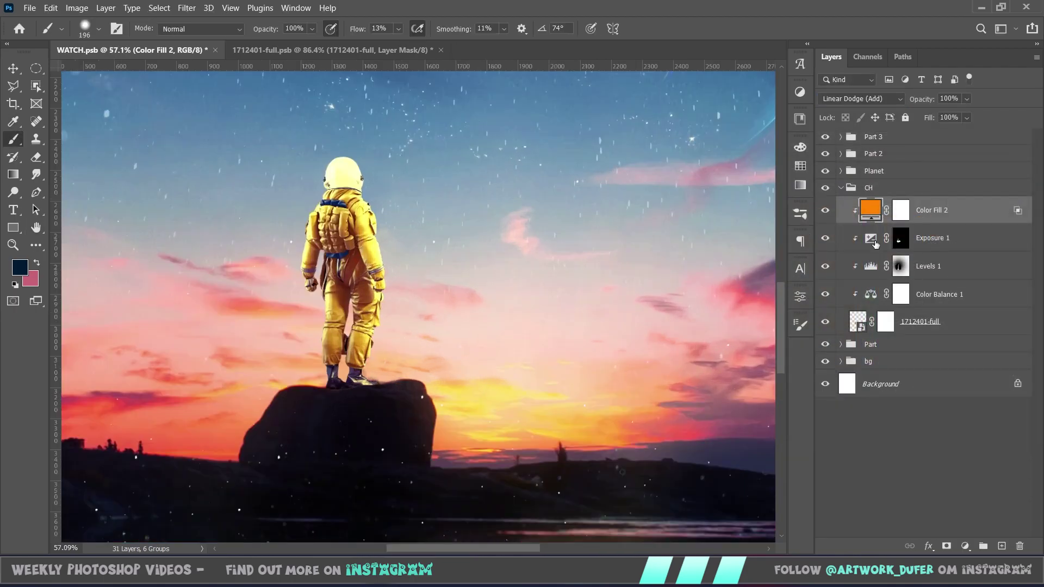
pyautogui.doubleClick(1010, 210)
pyautogui.moveTo(784, 403)
pyautogui.mouseDown()
pyautogui.moveTo(805, 401)
pyautogui.moveTo(750, 402)
pyautogui.mouseUp()
pyautogui.click(986, 164)
# Step: Invert the Color Fill 2 mask and paint white down the astronaut's sun-facing side with the soft 196 px brush
pyautogui.hotkey('ctrl', 'i')
pyautogui.scroll(2, 375, 229)
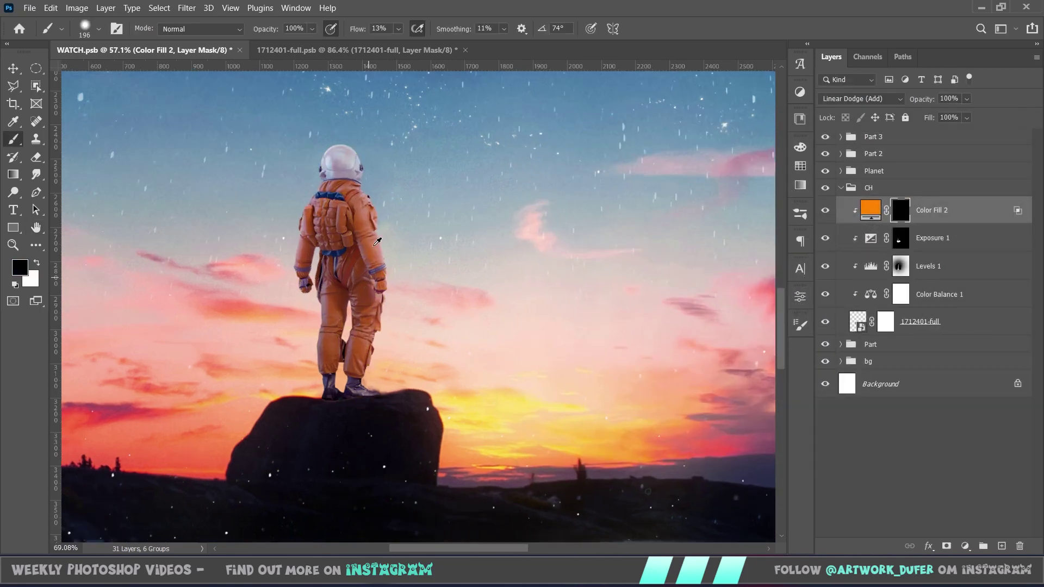
pyautogui.press('x')
pyautogui.moveTo(392, 207); pyautogui.dragTo(391, 327)
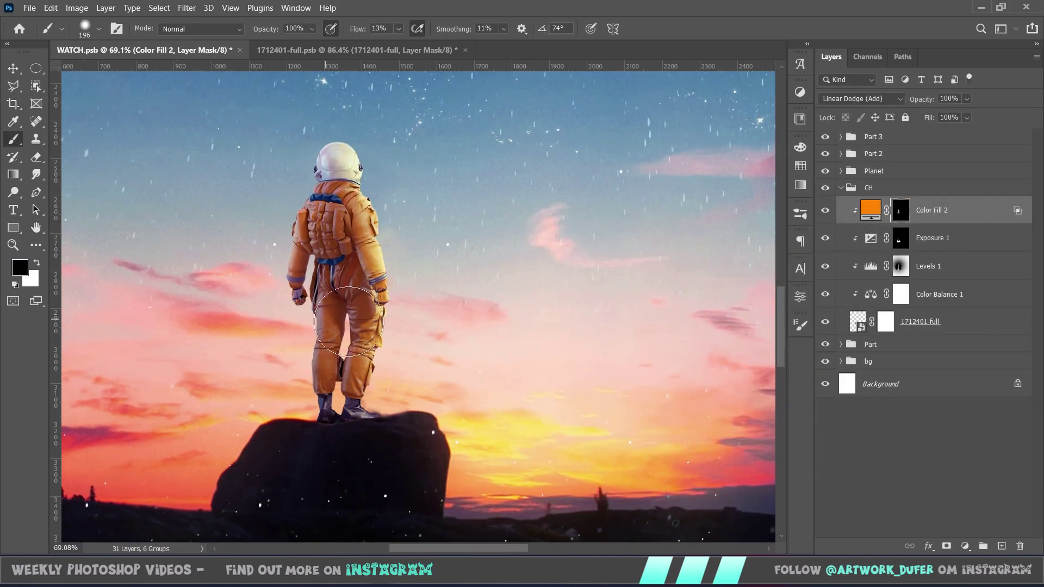
# Step: Duplicate Color Fill 2 twice and set the topmost copy's colour to ff4c00
pyautogui.moveTo(962, 213); pyautogui.dragTo(962, 215)
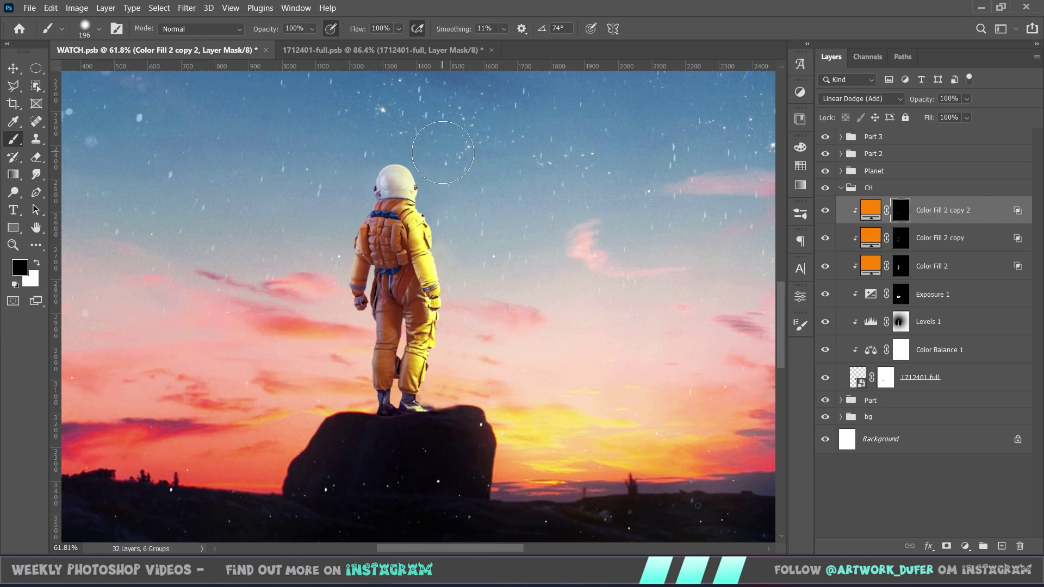
pyautogui.doubleClick(866, 211)
pyautogui.click(258, 453)
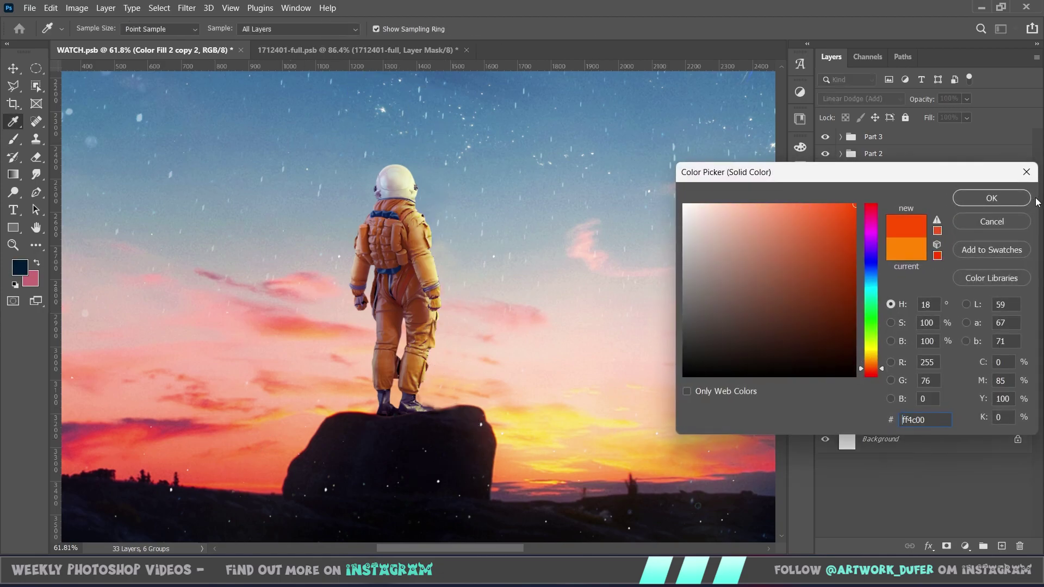
pyautogui.click(998, 199)
# Step: Disable the mask of Color Fill 2 copy 2 and reset its Blend If range
pyautogui.doubleClick(1015, 212)
pyautogui.click(995, 171)
pyautogui.keyDown('shift'); pyautogui.click(901, 211); pyautogui.keyUp('shift')
pyautogui.doubleClick(1013, 211)
pyautogui.moveTo(366, 383)
pyautogui.mouseDown()
pyautogui.moveTo(576, 321)
pyautogui.moveTo(710, 297)
pyautogui.mouseUp()
pyautogui.click(987, 164)
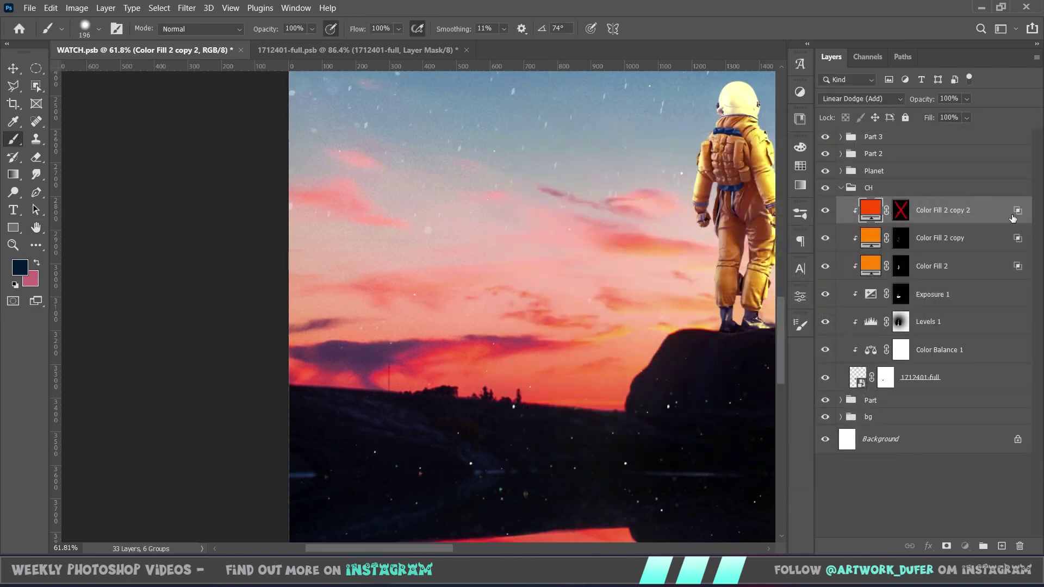
pyautogui.doubleClick(1016, 212)
pyautogui.click(987, 164)
pyautogui.hscroll(1, 751, 244)
# Step: Shift the colour of Color Fill 2 copy 2 from red to a soft pink matching the clouds
pyautogui.doubleClick(868, 211)
pyautogui.moveTo(870, 370); pyautogui.dragTo(875, 244)
pyautogui.moveTo(871, 351); pyautogui.dragTo(871, 370)
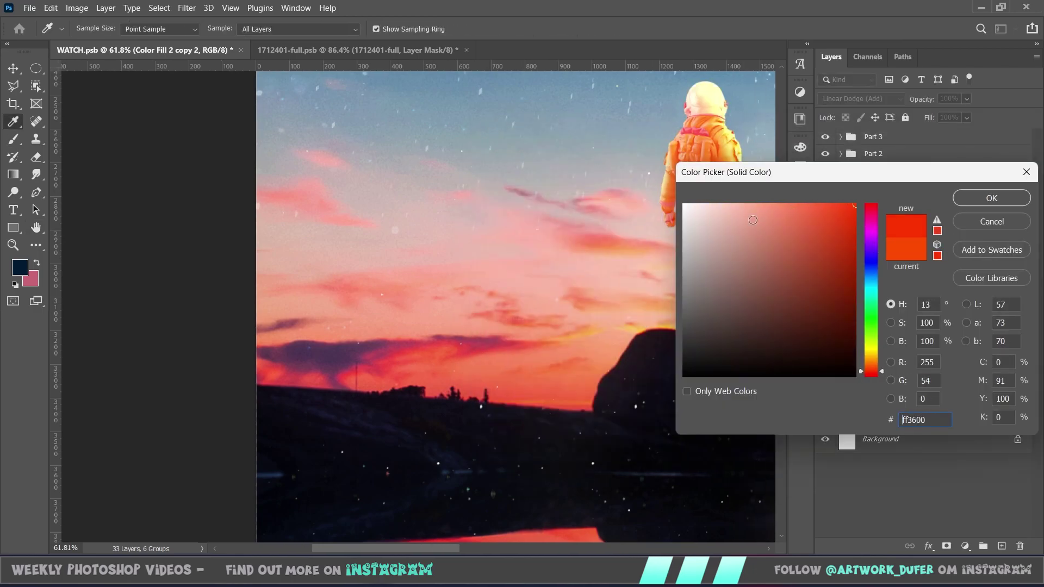
pyautogui.moveTo(751, 228); pyautogui.dragTo(789, 214)
pyautogui.click(976, 197)
pyautogui.doubleClick(869, 210)
pyautogui.moveTo(877, 370); pyautogui.dragTo(885, 211)
pyautogui.moveTo(789, 214); pyautogui.dragTo(729, 217)
pyautogui.click(1002, 196)
pyautogui.hotkey('ctrl', 'i')
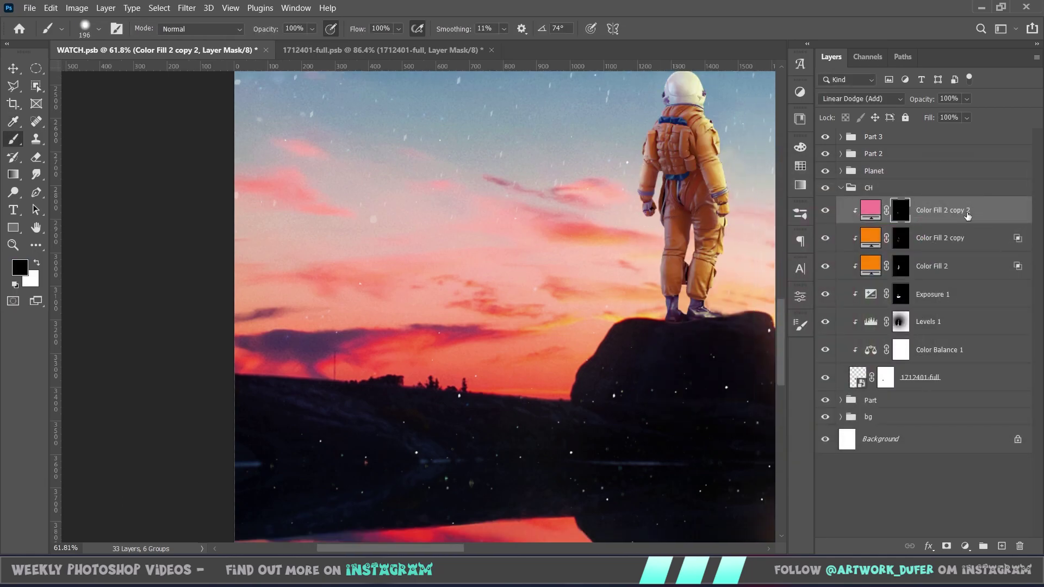
# Step: Split the pink fill's Underlying Layer black Blend If slider, with its upper half at 192, and raise its lower half
pyautogui.doubleClick(965, 216)
pyautogui.moveTo(698, 403); pyautogui.dragTo(715, 403)
pyautogui.moveTo(851, 136); pyautogui.dragTo(644, 132)
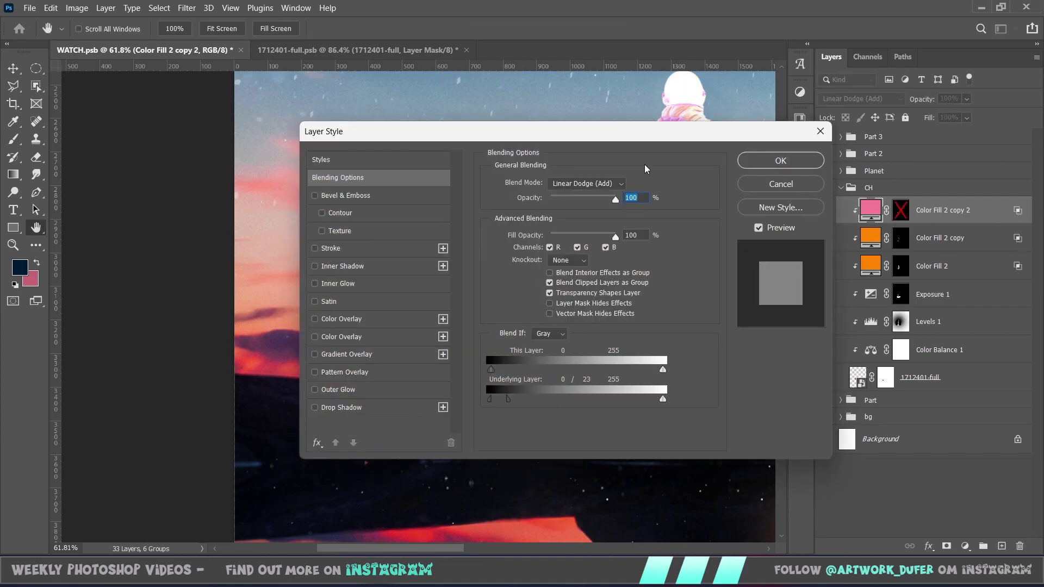
pyautogui.moveTo(645, 131); pyautogui.dragTo(1028, 23)
pyautogui.moveTo(526, 222); pyautogui.dragTo(250, 255)
pyautogui.moveTo(892, 290); pyautogui.dragTo(1006, 289)
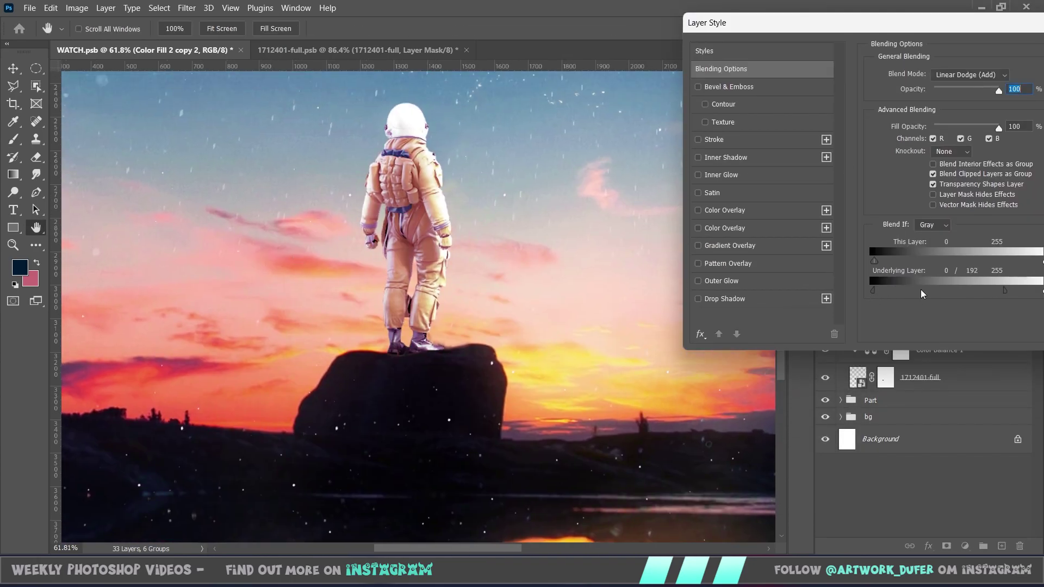
pyautogui.moveTo(874, 290); pyautogui.dragTo(930, 291)
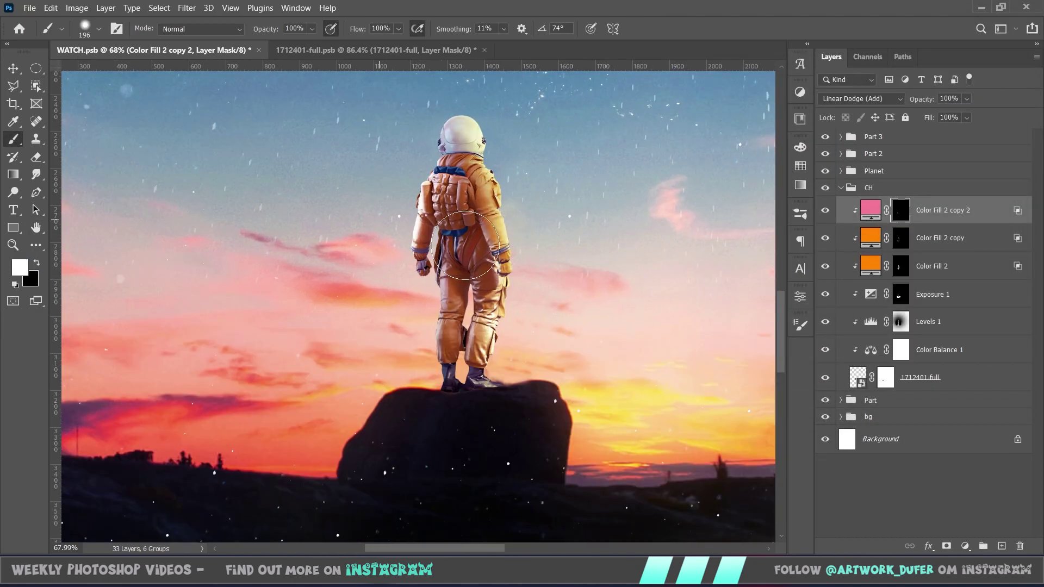
# Step: Paint a subtle pink glow through the Color Fill 2 copy 2 mask on the astronaut's back with a soft brush at 5% flow
pyautogui.rightClick(437, 227)
pyautogui.moveTo(579, 294); pyautogui.dragTo(504, 294)
pyautogui.moveTo(358, 29); pyautogui.dragTo(325, 29)
pyautogui.moveTo(458, 174); pyautogui.dragTo(436, 199)
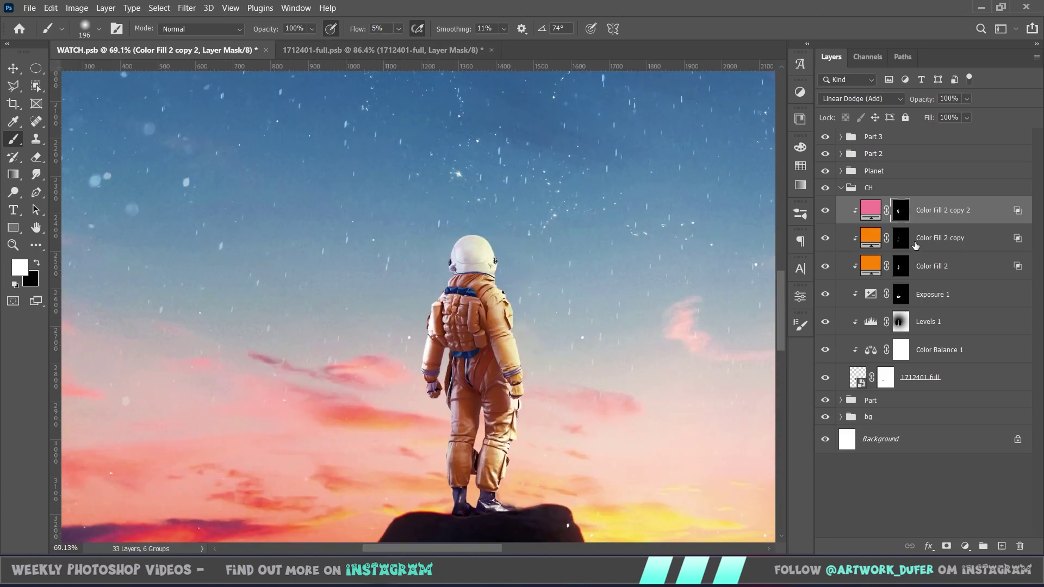
# Step: Duplicate the Exposure 1 adjustment inside the CH group
pyautogui.click(929, 295)
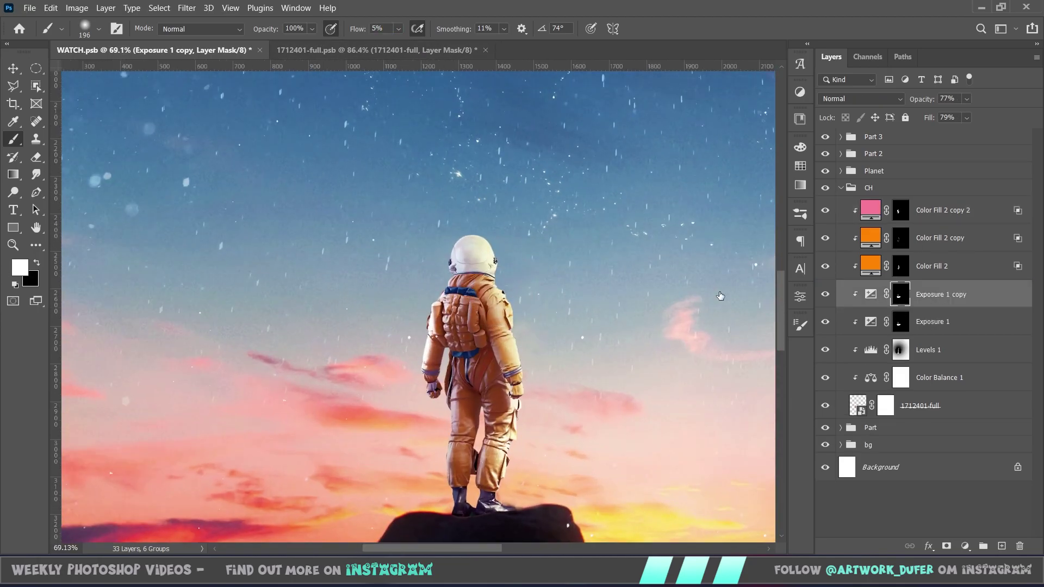
pyautogui.scroll(-5, 552, 300)
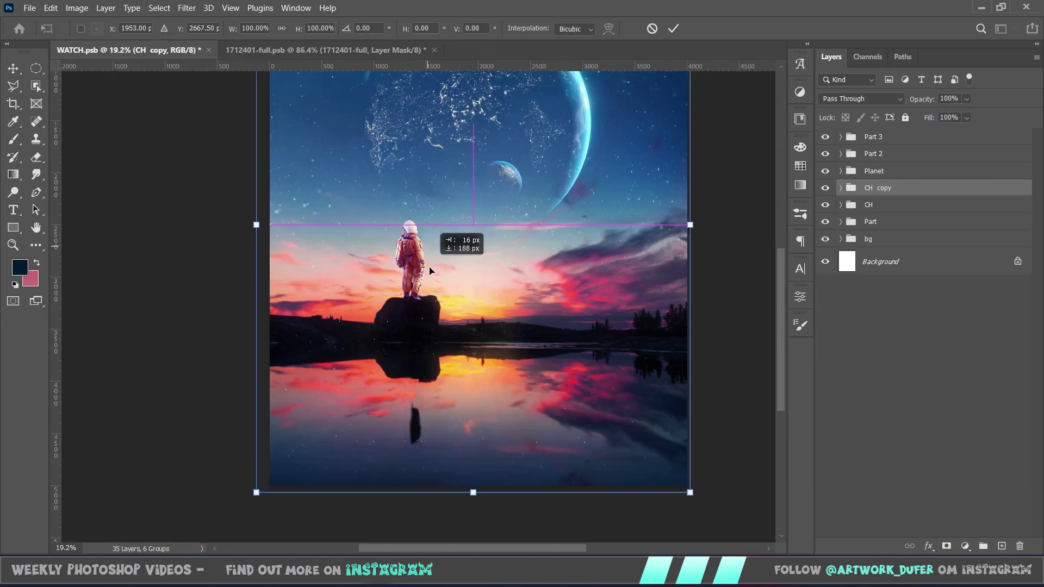
# Step: Duplicate the CH group, flip the copy vertically and place it below the rock's reflection as the astronaut's reflection
pyautogui.moveTo(430, 270); pyautogui.dragTo(486, 486)
pyautogui.rightClick(436, 248)
pyautogui.click(486, 513)
pyautogui.hotkey('ctrl', 'z')
pyautogui.rightClick(445, 371)
pyautogui.click(474, 363)
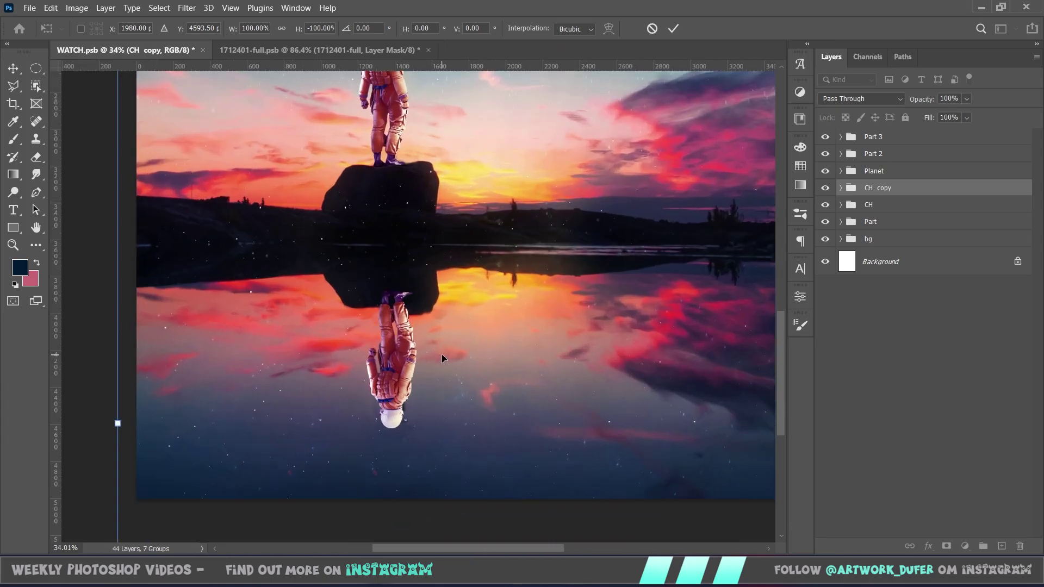
# Step: Distort the merged Layer 8 with the Displace filter at scale 10 horizontally and vertically, using Stretch To Fit and Repeat Edge Pixels
pyautogui.click(186, 8)
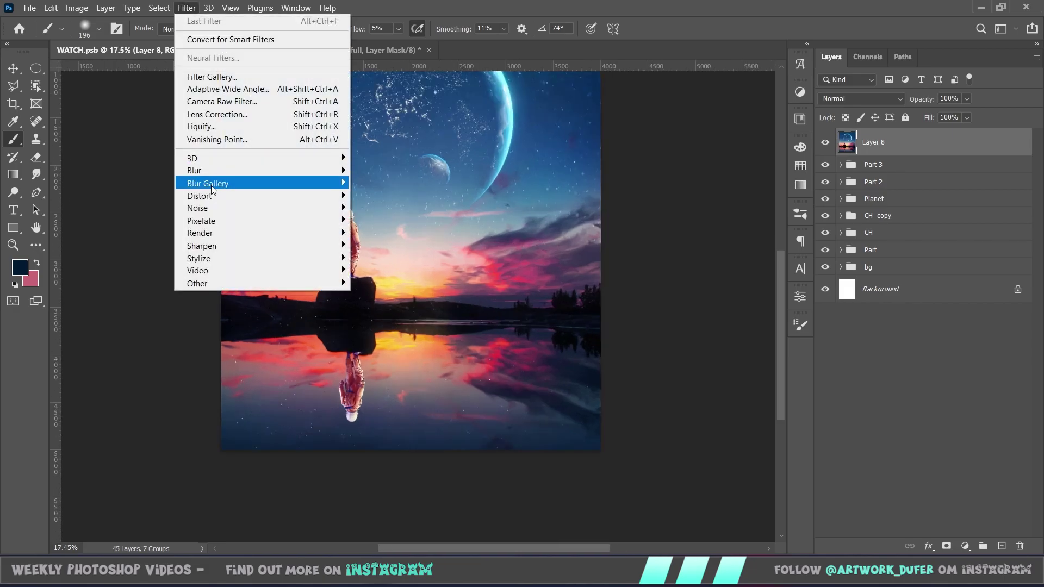
pyautogui.moveTo(261, 196)
pyautogui.click(378, 195)
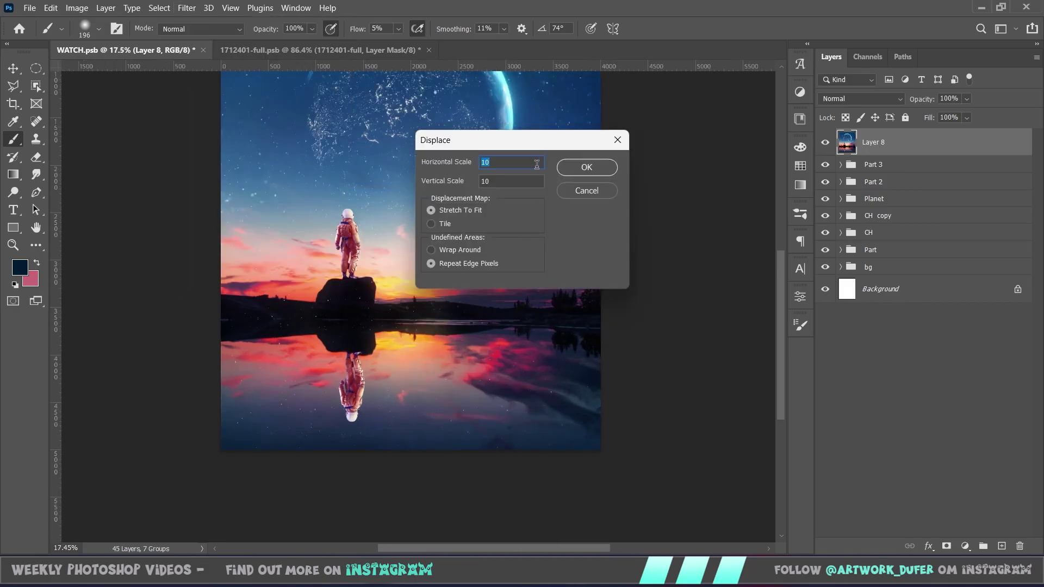
pyautogui.click(577, 167)
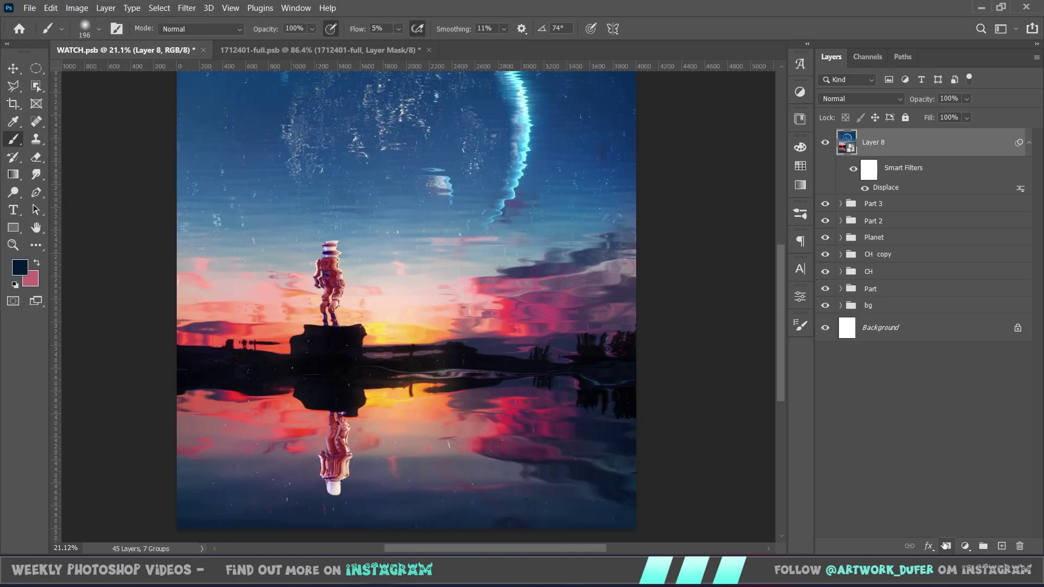
# Step: Hide Layer 8 behind a black mask and paint the displaced ripples back over the water with a soft brush at 100% flow
pyautogui.keyDown('alt'); pyautogui.click(946, 546); pyautogui.keyUp('alt')
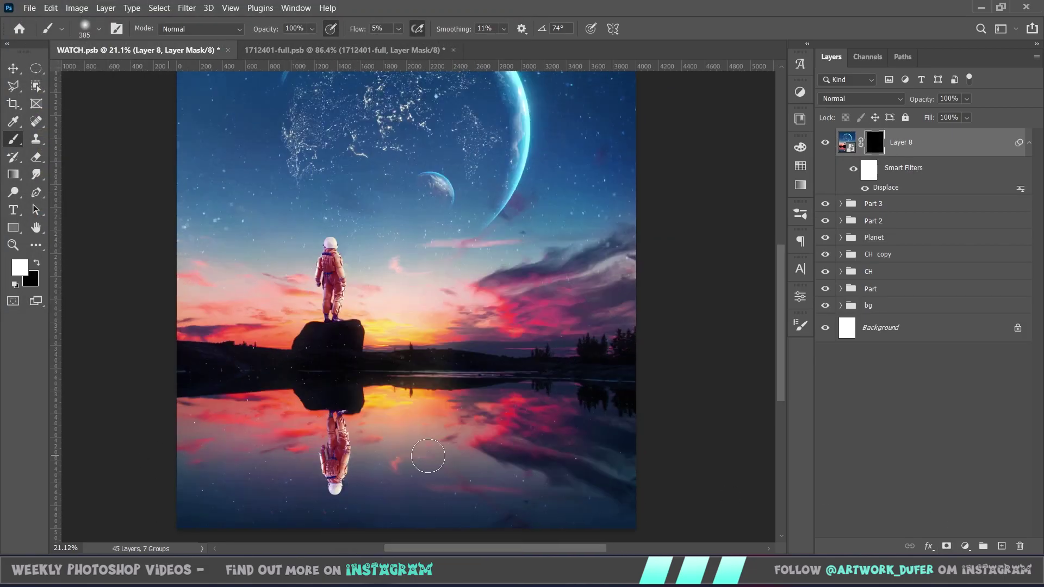
pyautogui.press('d')
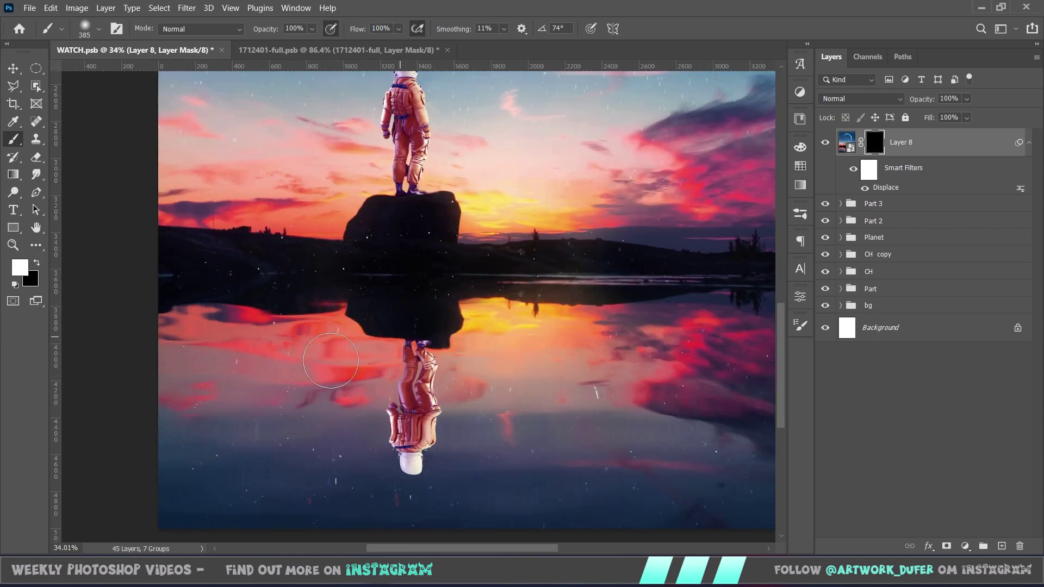
pyautogui.moveTo(664, 326); pyautogui.dragTo(685, 324)
pyautogui.hscroll(4, 513, 300)
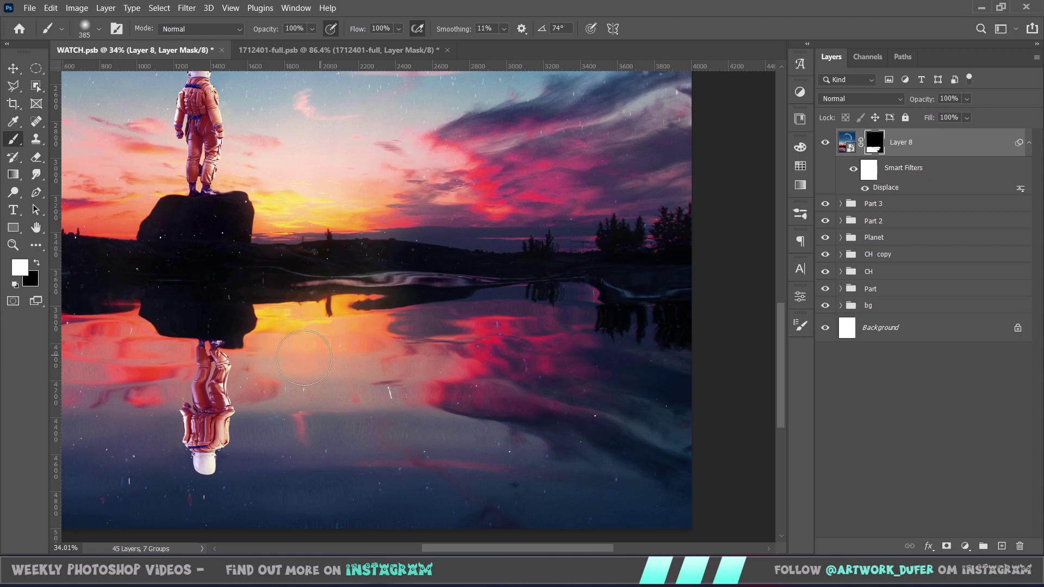
pyautogui.scroll(-4, 700, 389)
pyautogui.moveTo(631, 491); pyautogui.dragTo(478, 392)
pyautogui.scroll(5, 728, 332)
pyautogui.press('x')
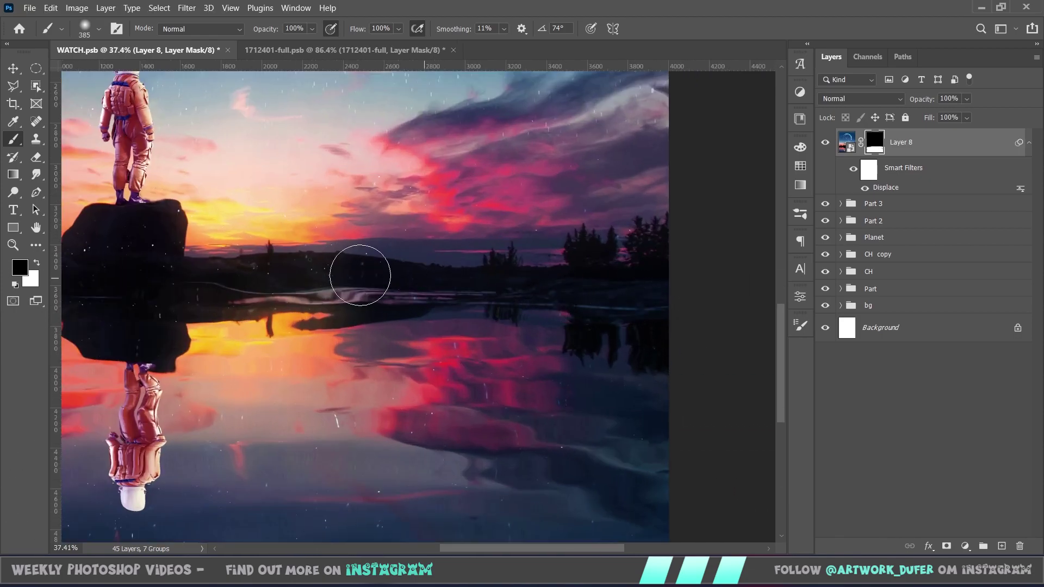
pyautogui.scroll(-4, 361, 269)
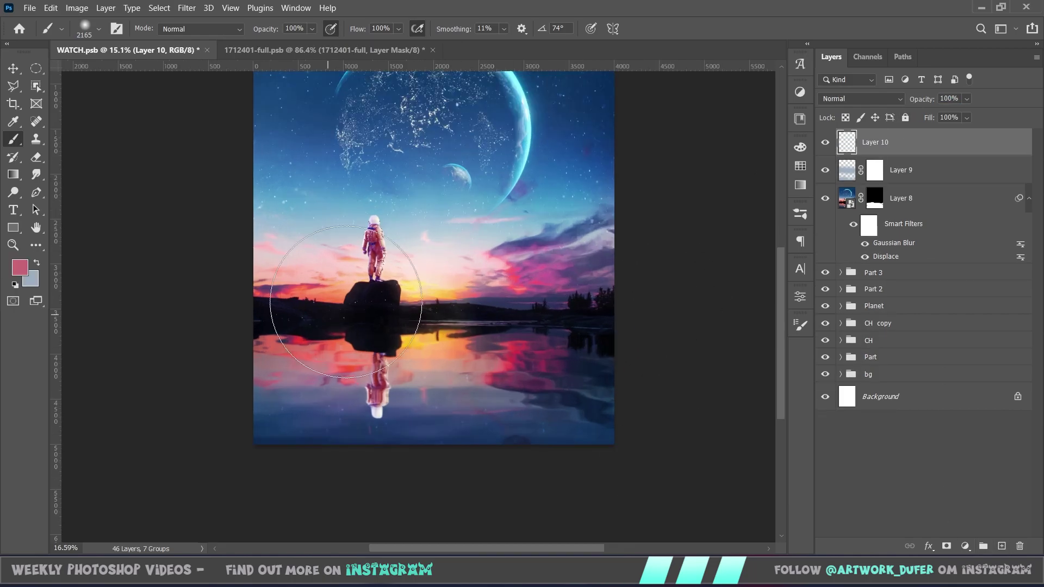
pyautogui.moveTo(533, 305); pyautogui.dragTo(741, 240)
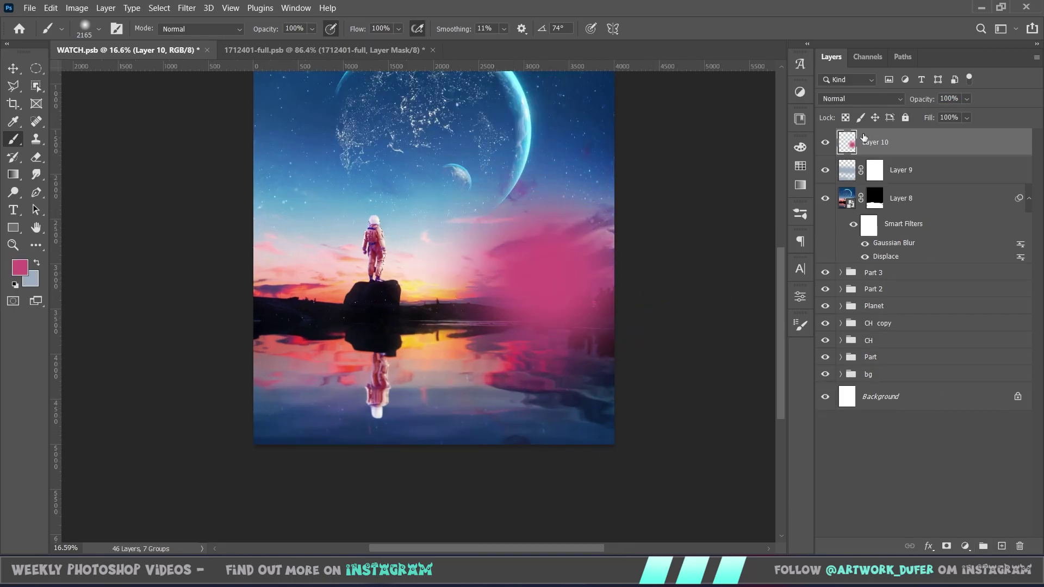
pyautogui.click(861, 98)
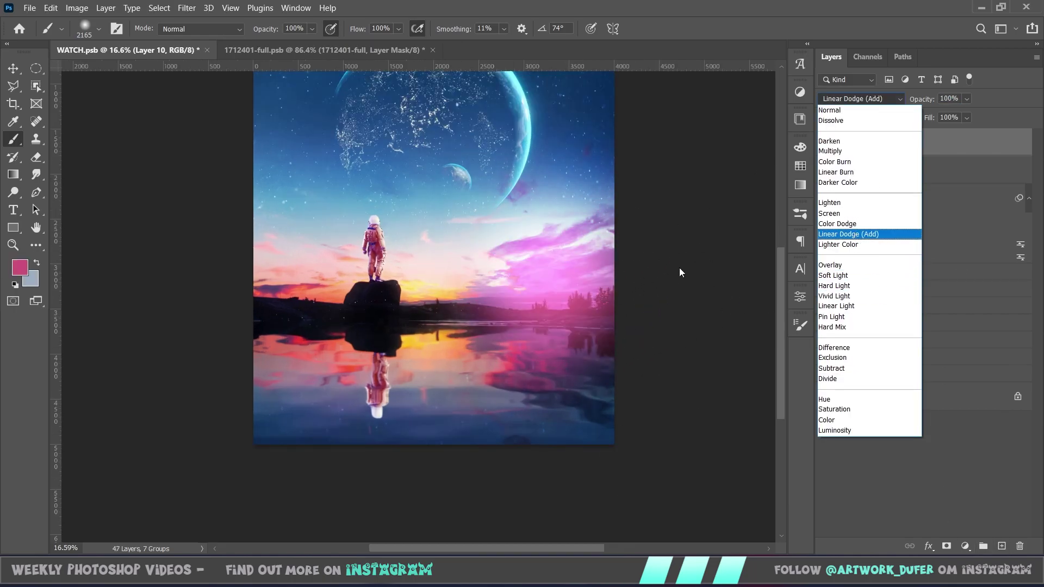
pyautogui.click(711, 263)
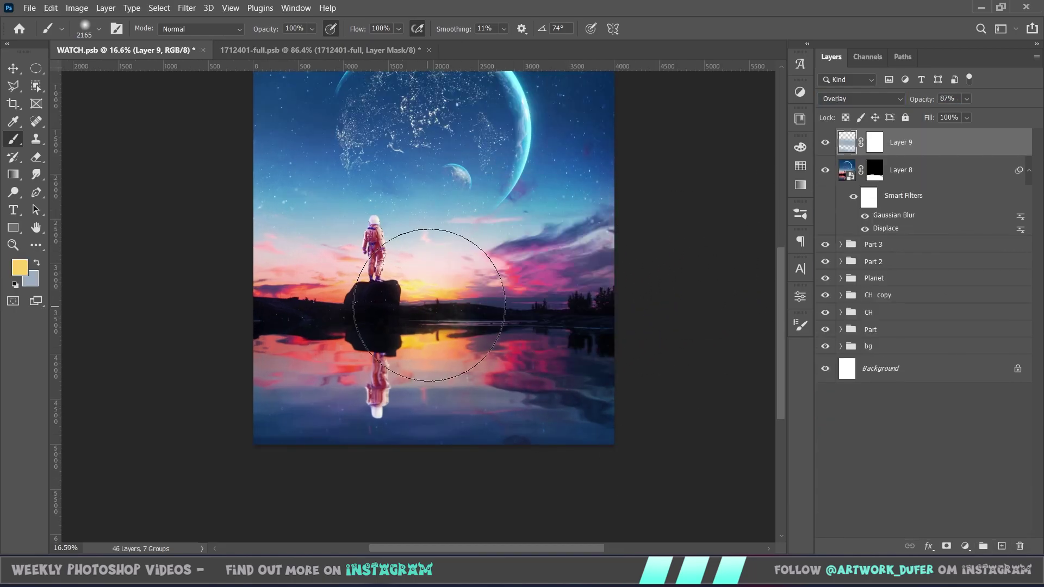
pyautogui.click(429, 305)
pyautogui.hotkey('ctrl', 'z')
# Step: Paint a soft pale-orange glow over the sun on the horizon on a new layer and blend it with Color Dodge
pyautogui.click(1001, 546)
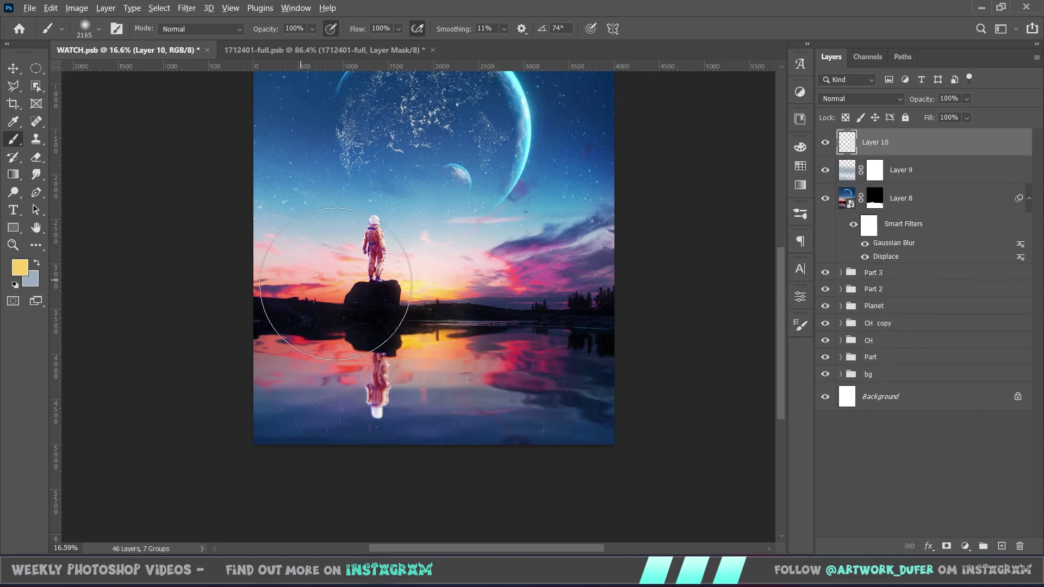
pyautogui.keyDown('alt'); pyautogui.click(277, 277); pyautogui.keyUp('alt')
pyautogui.click(431, 307)
pyautogui.click(861, 99)
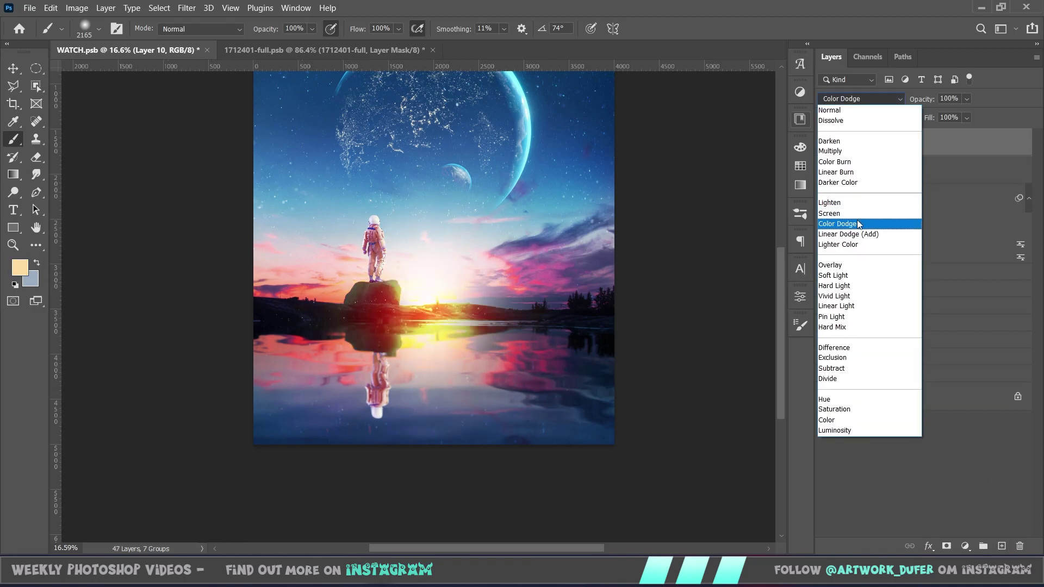
pyautogui.click(859, 224)
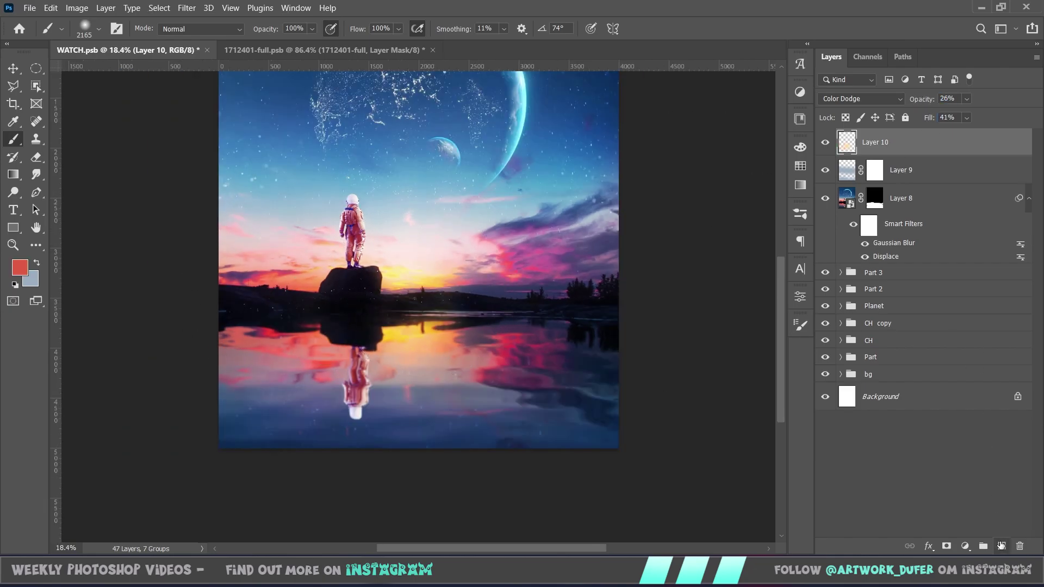
# Step: Paint a soft red glow over the left end of the horizon on a new layer, reduce its fill to 79% and blend it with Color Dodge
pyautogui.click(1001, 545)
pyautogui.click(307, 272)
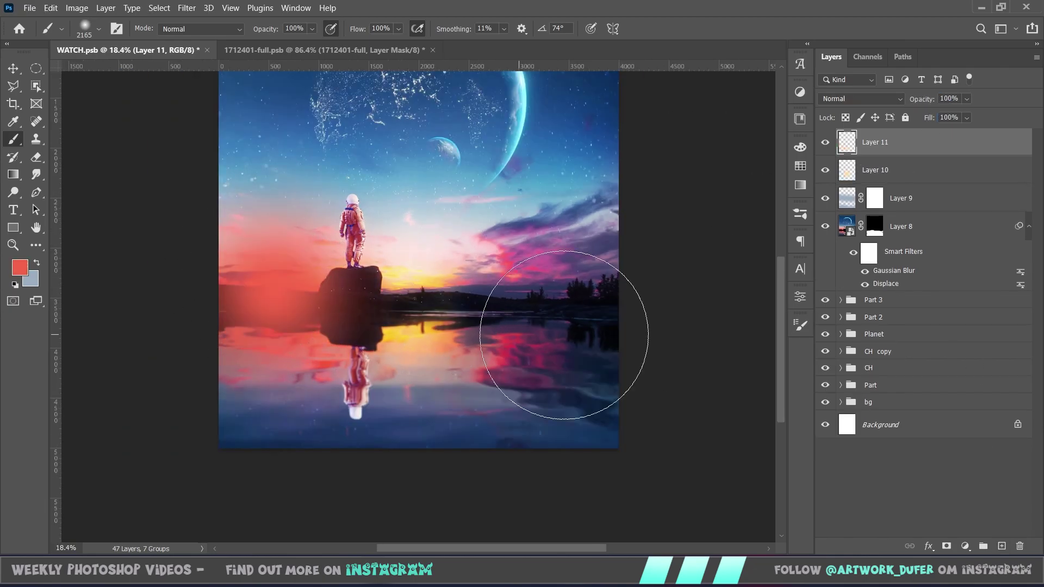
pyautogui.moveTo(929, 117); pyautogui.dragTo(917, 117)
pyautogui.click(882, 99)
pyautogui.click(890, 224)
pyautogui.keyDown('alt'); pyautogui.click(535, 255); pyautogui.keyUp('alt')
pyautogui.click(549, 266)
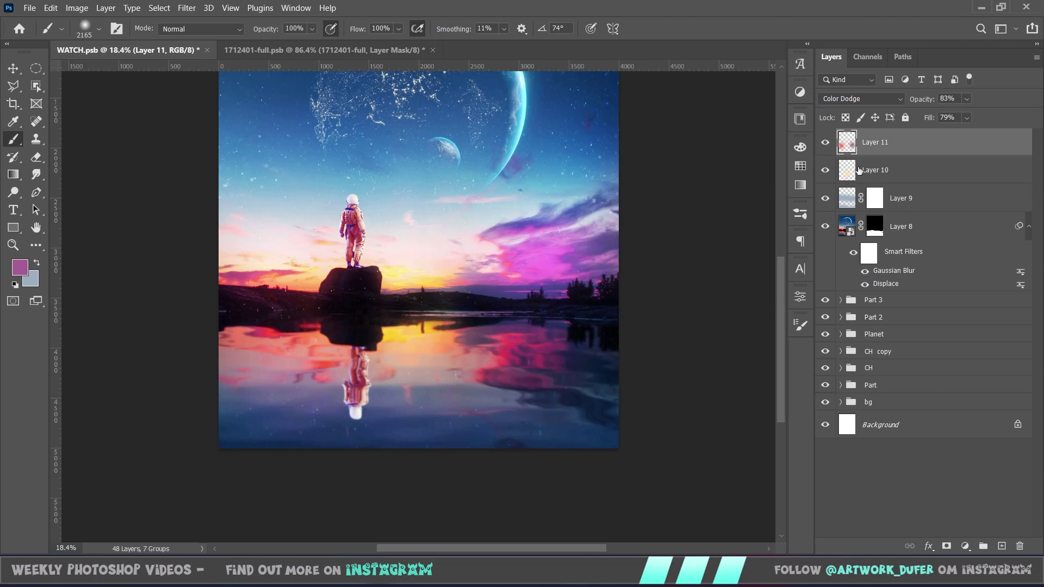
pyautogui.hotkey('ctrl', 'z')
# Step: Paint a soft pink glow over the right-hand clouds on a new layer, reduce its fill to 83% and blend it with Color Dodge
pyautogui.click(1002, 546)
pyautogui.click(556, 280)
pyautogui.moveTo(929, 117); pyautogui.dragTo(919, 117)
pyautogui.click(876, 99)
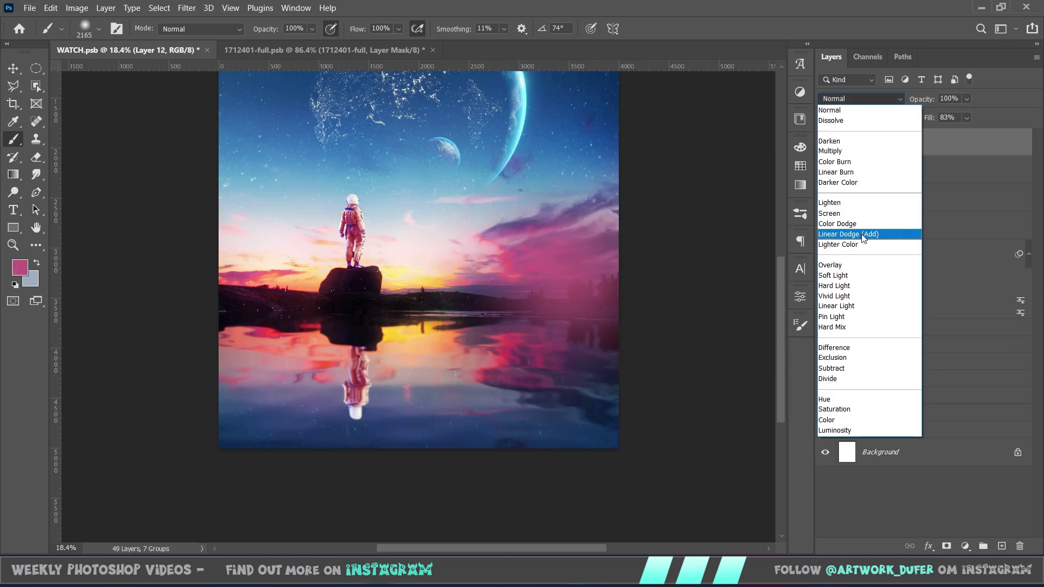
pyautogui.click(873, 224)
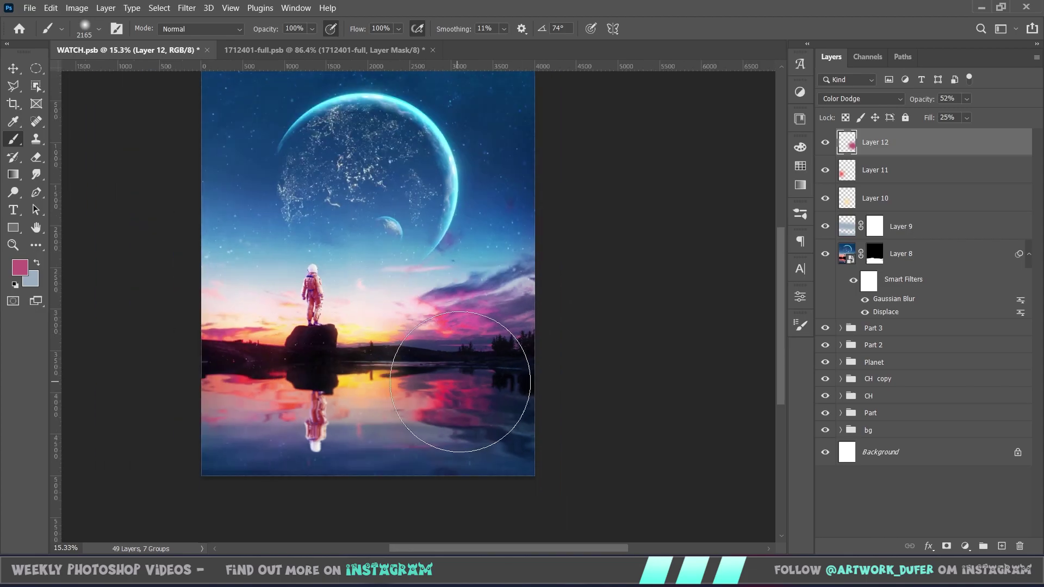
# Step: Add a pale blue-grey glow across the sky on a new layer, blended with Overlay at 39% fill
pyautogui.press('x')
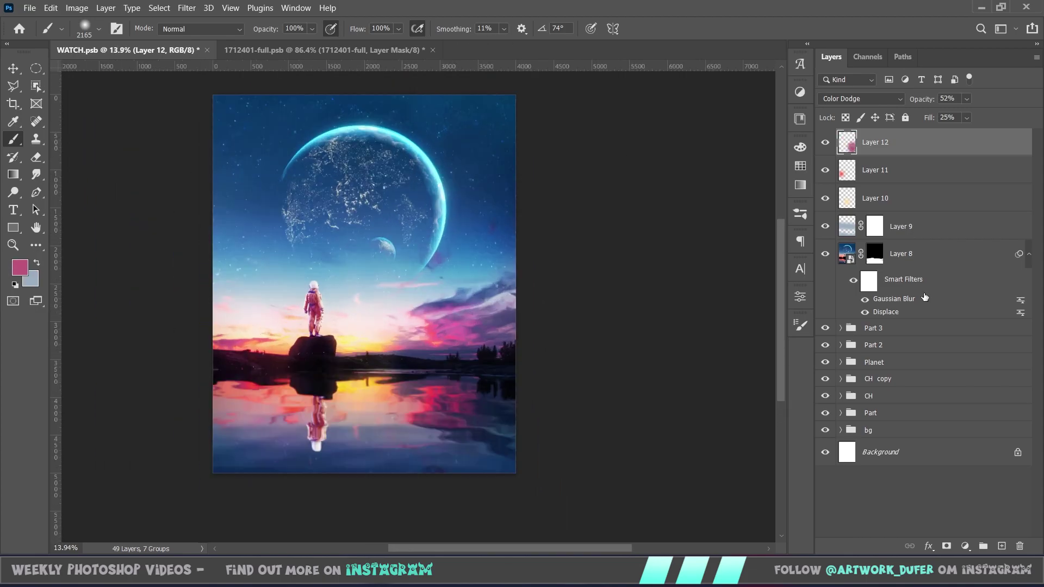
pyautogui.hotkey('ctrl', 'shift', 'alt', 'n')
pyautogui.click(859, 99)
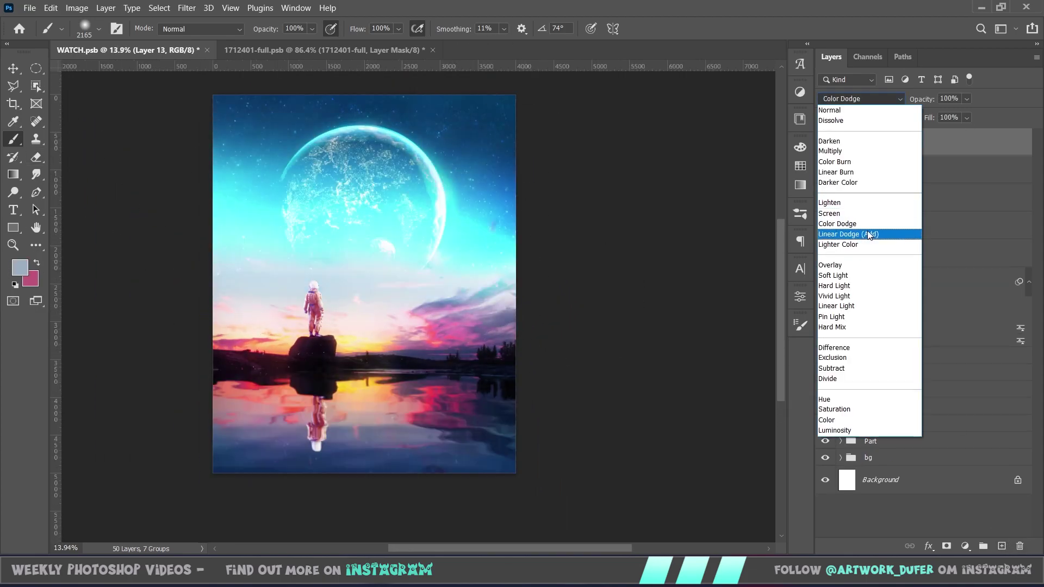
pyautogui.click(869, 265)
pyautogui.moveTo(929, 117); pyautogui.dragTo(887, 116)
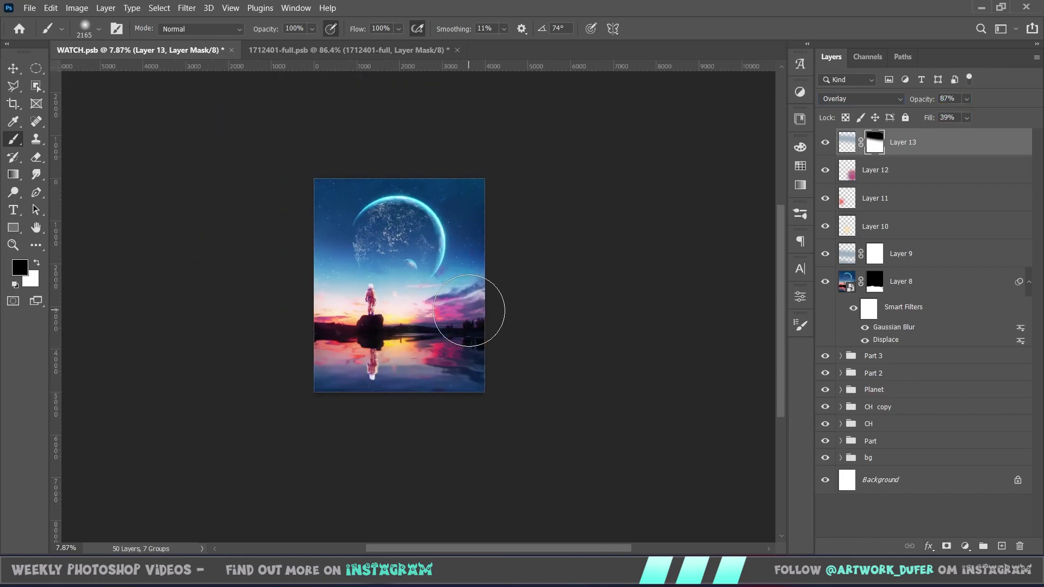
# Step: Sample cyan from the planet's bright rim, paint a glow around the planet on a new layer and blend it with Linear Dodge (Add)
pyautogui.click(875, 256)
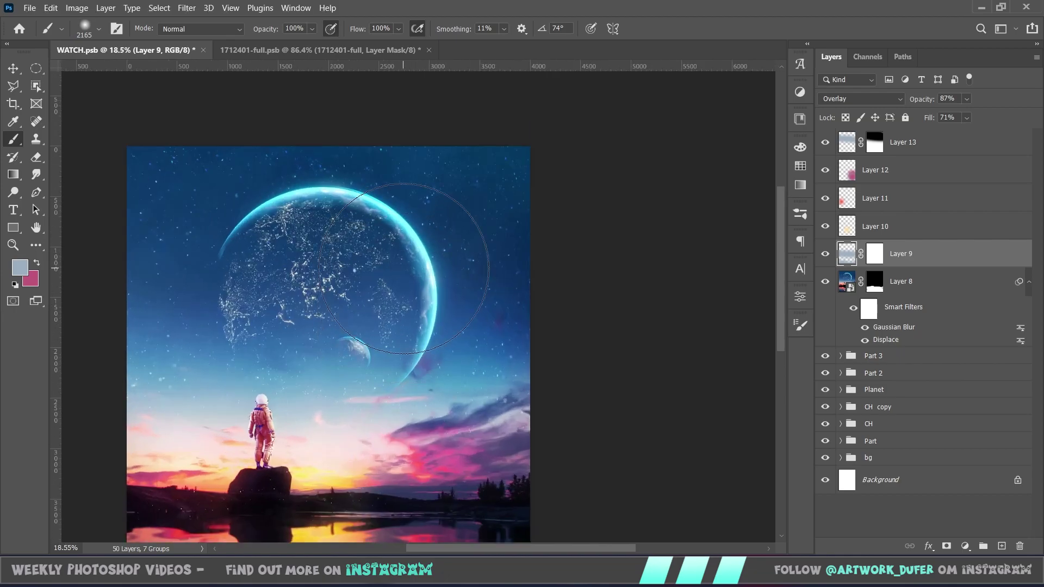
pyautogui.scroll(-7, 404, 268)
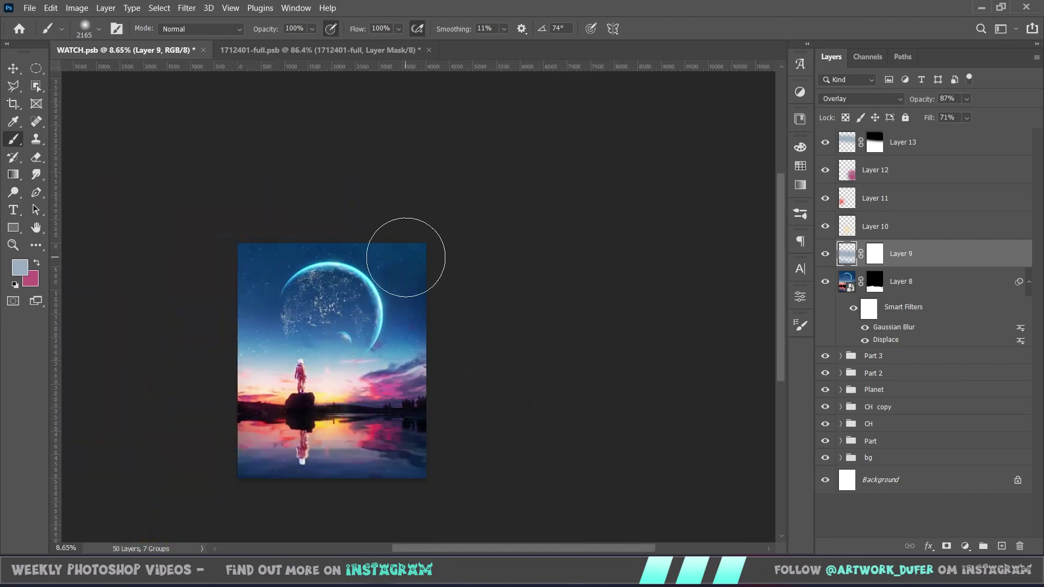
pyautogui.scroll(9, 361, 256)
pyautogui.keyDown('alt'); pyautogui.click(434, 207); pyautogui.keyUp('alt')
pyautogui.scroll(3, 394, 259)
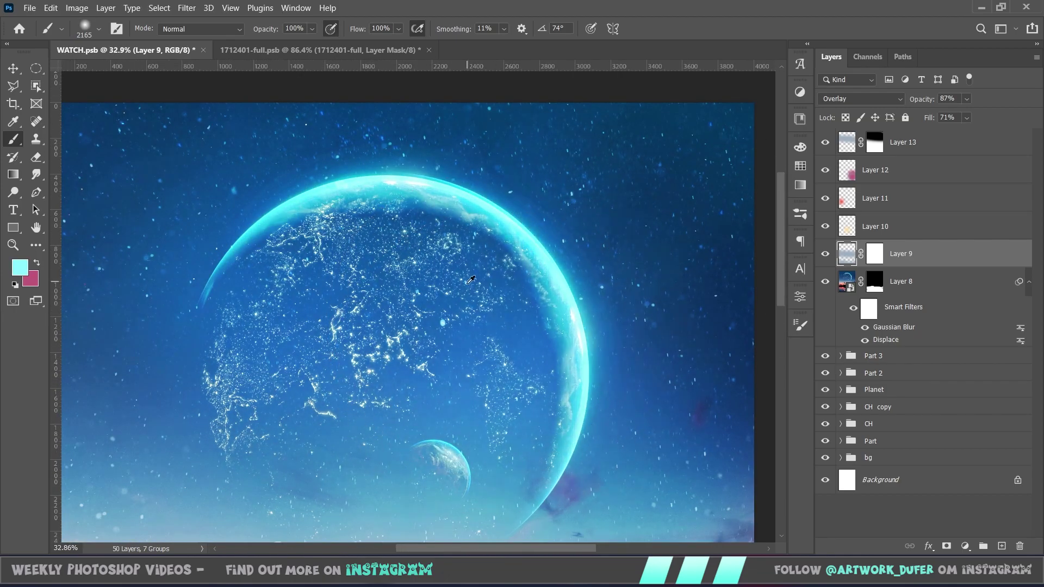
pyautogui.scroll(-2, 324, 283)
pyautogui.hotkey('ctrl', 'shift', 'alt', 'n')
pyautogui.moveTo(345, 300)
pyautogui.mouseDown()
pyautogui.moveTo(430, 293)
pyautogui.moveTo(407, 332)
pyautogui.moveTo(359, 277)
pyautogui.mouseUp()
pyautogui.click(861, 98)
pyautogui.click(861, 238)
# Step: Add a mask to the planet's cyan glow layer, rotate the layer about 16° clockwise and shift it downward
pyautogui.click(946, 546)
pyautogui.hotkey('ctrl', 't')
pyautogui.moveTo(681, 282); pyautogui.dragTo(686, 354)
pyautogui.moveTo(550, 292); pyautogui.dragTo(556, 311)
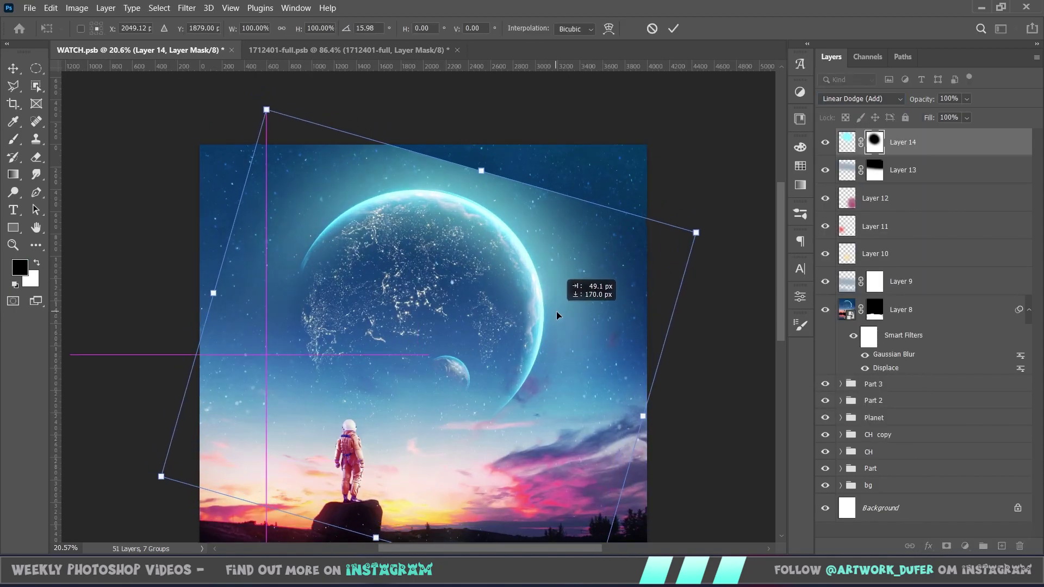
pyautogui.press('Return')
# Step: Change the cyan glow layer to Overlay and mask its excess off the sky around the planet
pyautogui.click(860, 99)
pyautogui.click(862, 261)
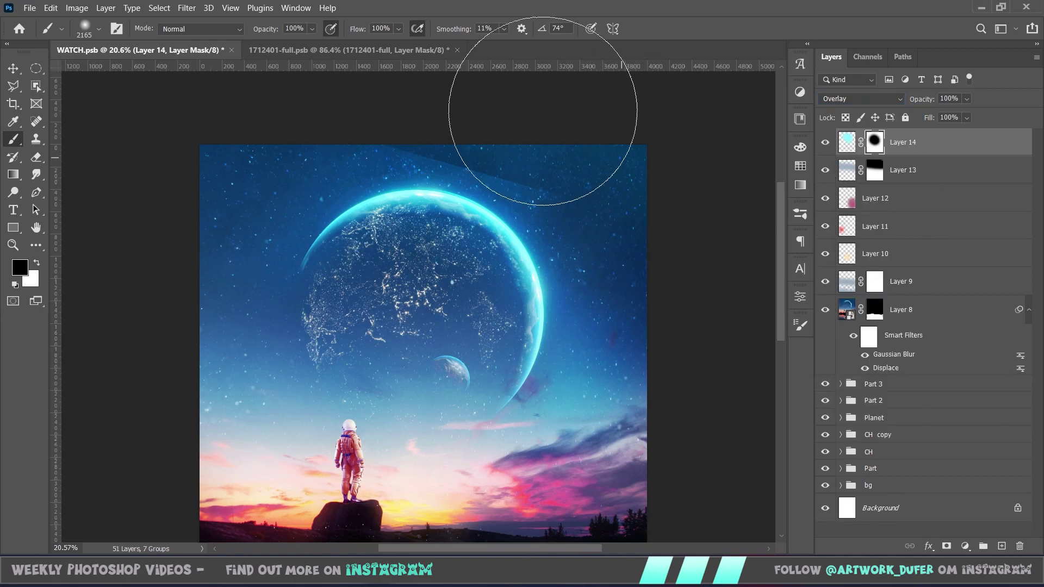
pyautogui.moveTo(657, 443); pyautogui.dragTo(627, 348)
pyautogui.scroll(-4, 635, 322)
pyautogui.hscroll(2, 621, 340)
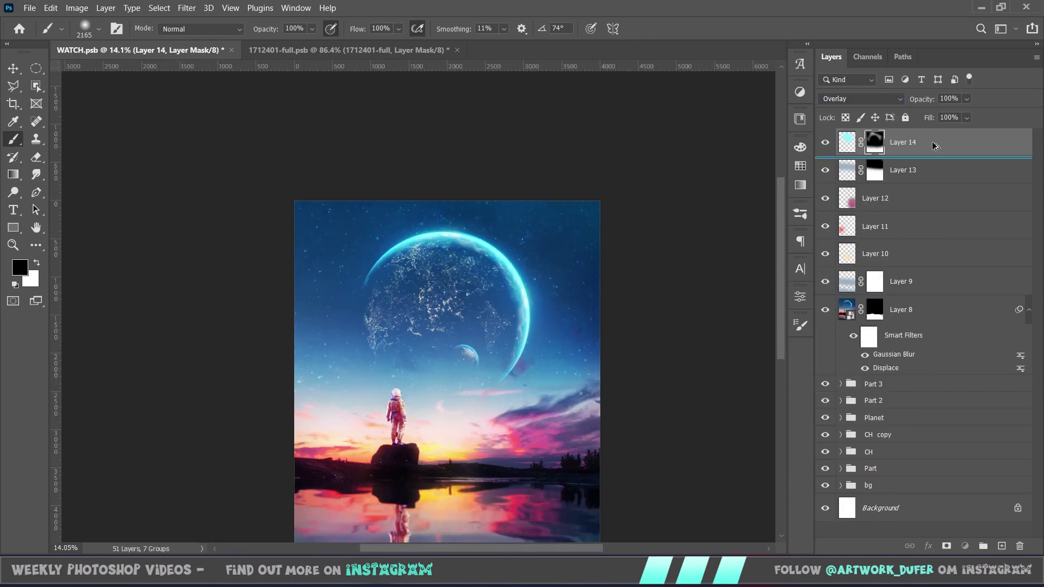
# Step: Try a stretched and rotated duplicate of the cyan glow layer over the planet and delete it
pyautogui.hotkey('ctrl', 'j')
pyautogui.click(847, 141)
pyautogui.hotkey('ctrl', 't')
pyautogui.moveTo(459, 179); pyautogui.dragTo(459, 157)
pyautogui.moveTo(670, 304); pyautogui.dragTo(667, 335)
pyautogui.moveTo(607, 334)
pyautogui.mouseDown()
pyautogui.moveTo(627, 341)
pyautogui.moveTo(615, 348)
pyautogui.mouseUp()
pyautogui.press('Return')
pyautogui.moveTo(946, 142); pyautogui.dragTo(1019, 546)
# Step: Reveal Layer 14 over the upper sky by painting its mask white, and extend its cyan paint with a soft 1811 px brush
pyautogui.scroll(4, 558, 199)
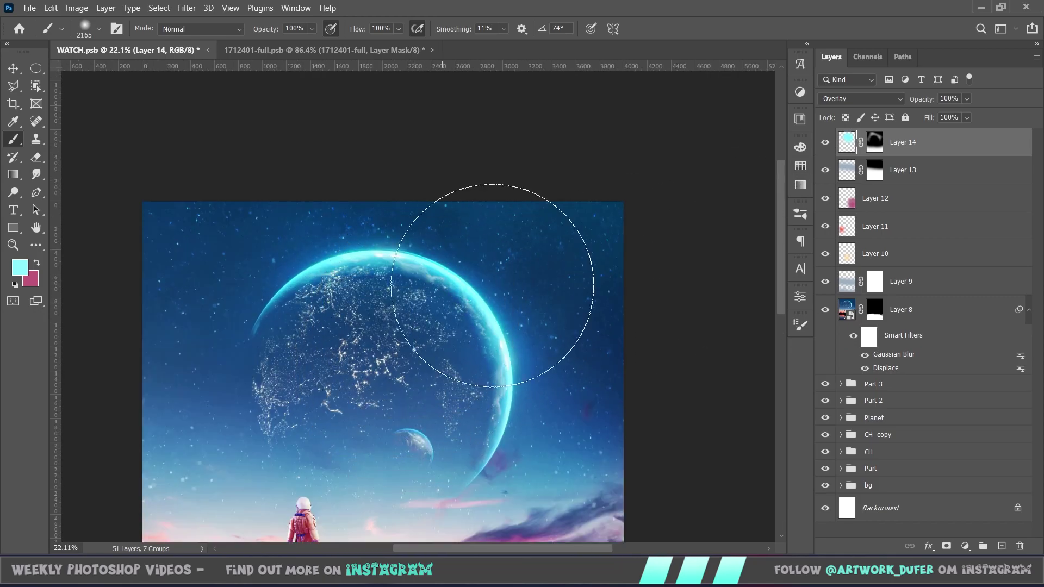
pyautogui.press('x')
pyautogui.moveTo(440, 179); pyautogui.dragTo(529, 260)
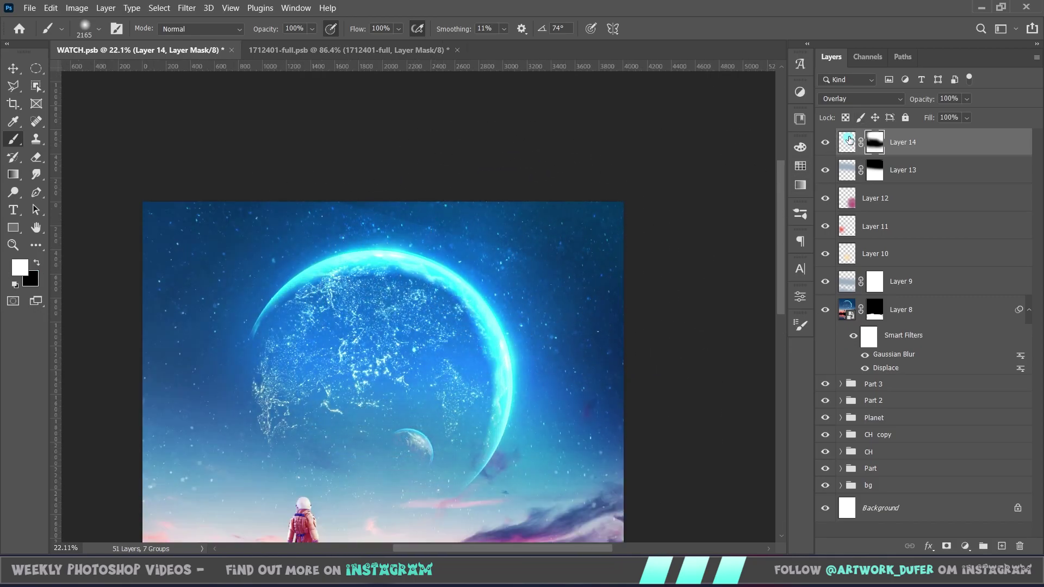
pyautogui.click(847, 142)
pyautogui.scroll(-1, 570, 299)
pyautogui.rightClick(571, 299)
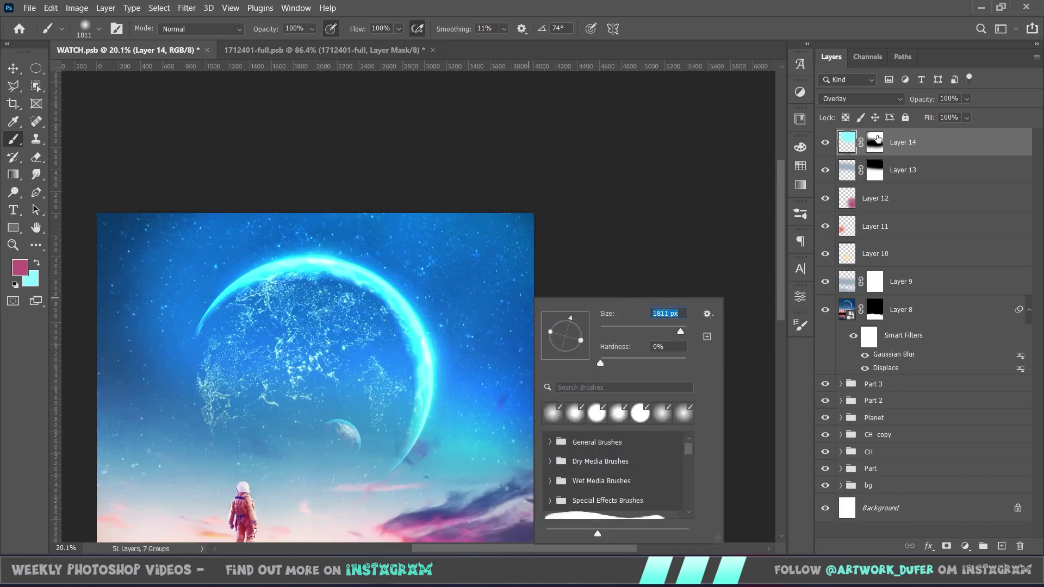
# Step: Mask Layer 14 off the sky and planet in black, and restore a soft glow along the crescent at 40% opacity and 16% flow
pyautogui.click(877, 138)
pyautogui.press('x')
pyautogui.moveTo(547, 178)
pyautogui.mouseDown()
pyautogui.moveTo(482, 480)
pyautogui.moveTo(158, 212)
pyautogui.moveTo(296, 401)
pyautogui.mouseUp()
pyautogui.moveTo(164, 204); pyautogui.dragTo(250, 165)
pyautogui.scroll(3, 356, 370)
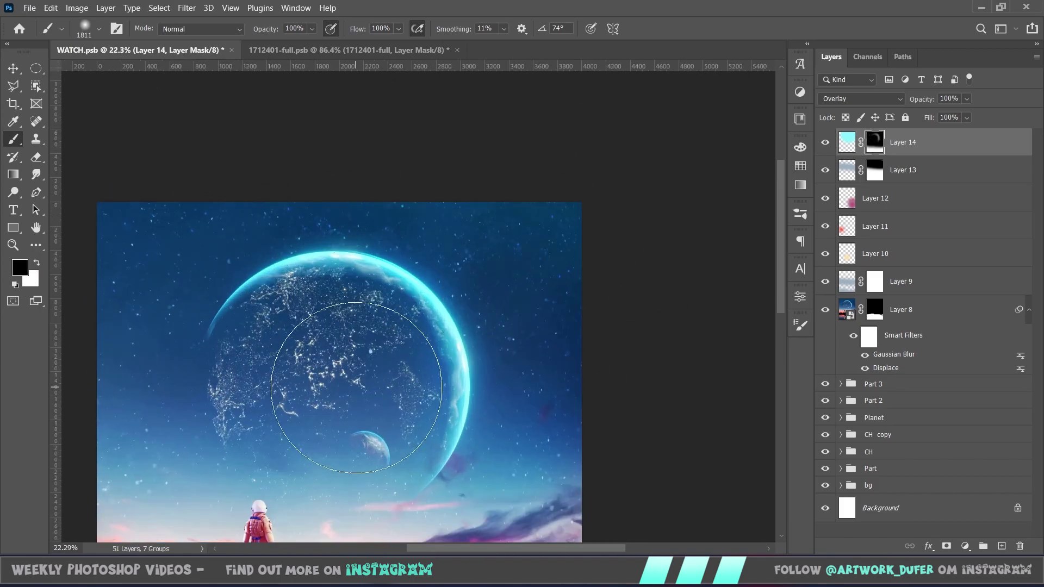
pyautogui.press('x')
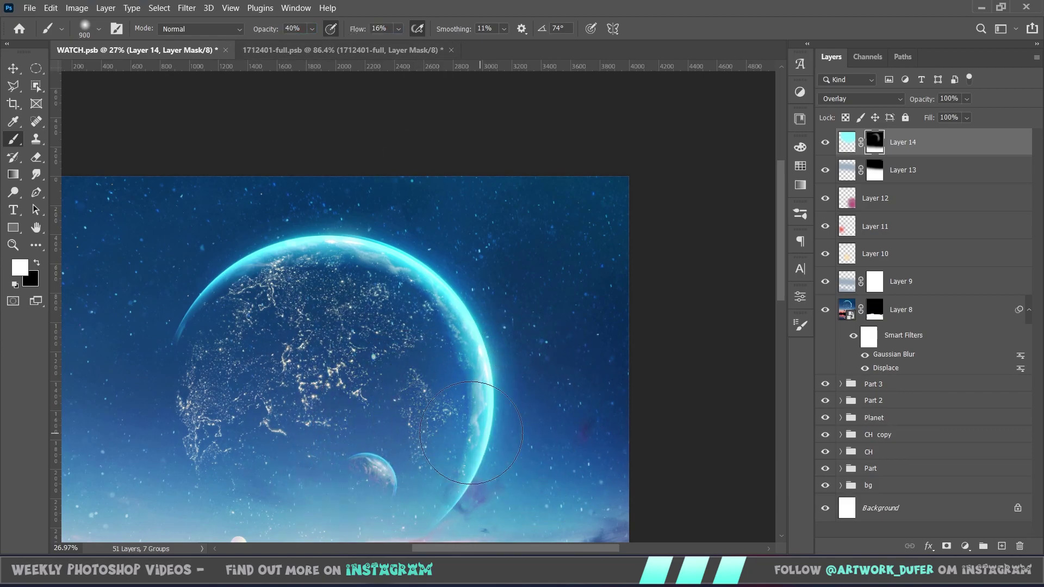
pyautogui.scroll(-5, 387, 472)
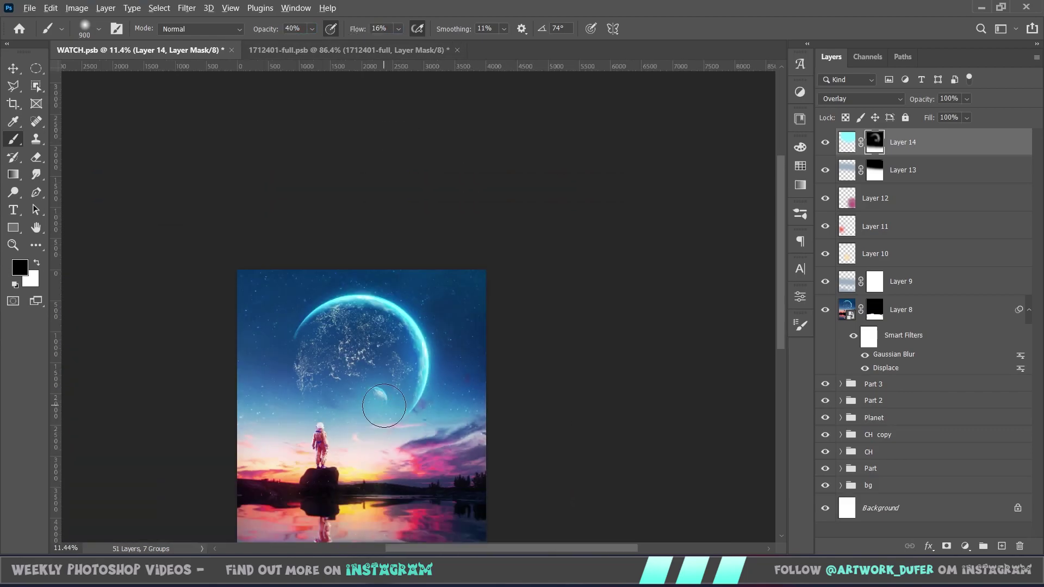
pyautogui.press('x')
# Step: Add a new layer above Layer 14, and set the paint colour to bright sky blue and the brush flow to 85%
pyautogui.click(1001, 547)
pyautogui.scroll(8, 350, 273)
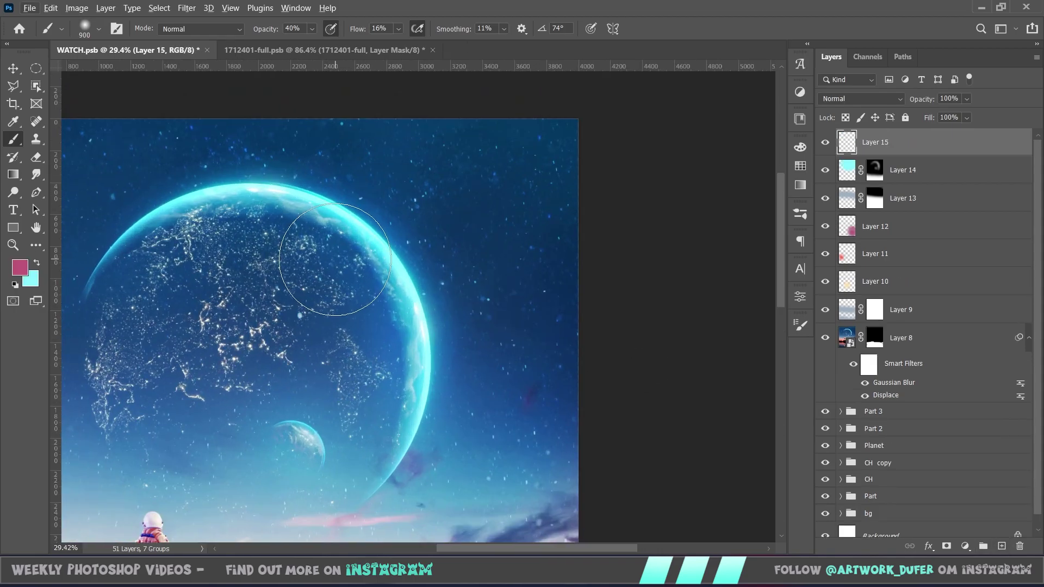
pyautogui.press('x')
pyautogui.click(20, 267)
pyautogui.moveTo(879, 289); pyautogui.dragTo(879, 284)
pyautogui.click(844, 208)
pyautogui.click(990, 198)
pyautogui.hscroll(-1, 440, 426)
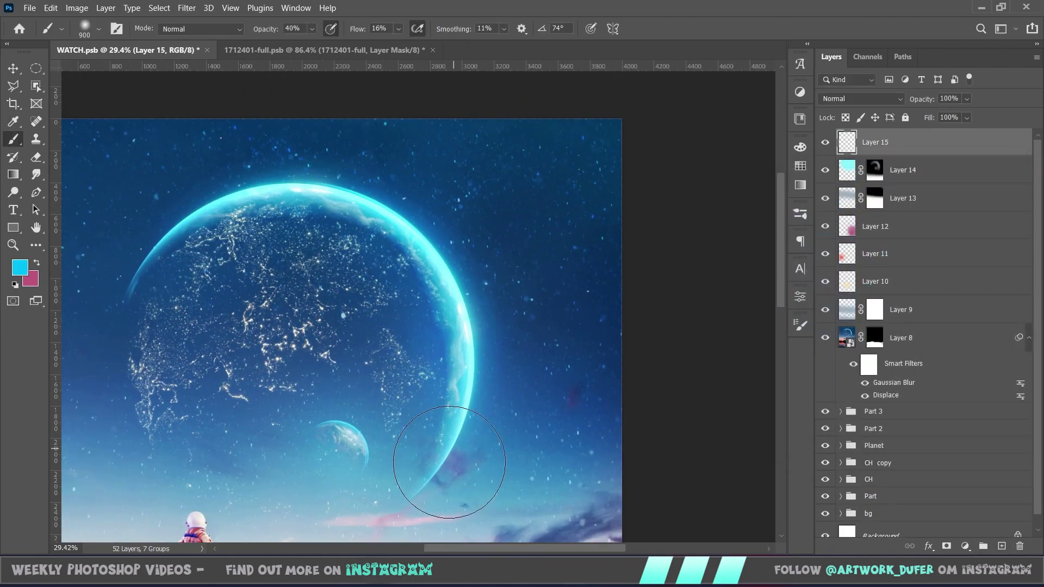
pyautogui.moveTo(366, 27); pyautogui.dragTo(404, 28)
# Step: Paint a large soft sky-blue glow centred over the big planet with a 3200 px brush
pyautogui.moveTo(484, 418)
pyautogui.mouseDown()
pyautogui.moveTo(473, 275)
pyautogui.moveTo(335, 218)
pyautogui.mouseUp()
pyautogui.hotkey('ctrl', 'z')
pyautogui.scroll(-1, 422, 445)
pyautogui.press(']')
pyautogui.press(']')
pyautogui.press(']')
pyautogui.press(']')
pyautogui.press(']')
pyautogui.press(']')
pyautogui.press(']')
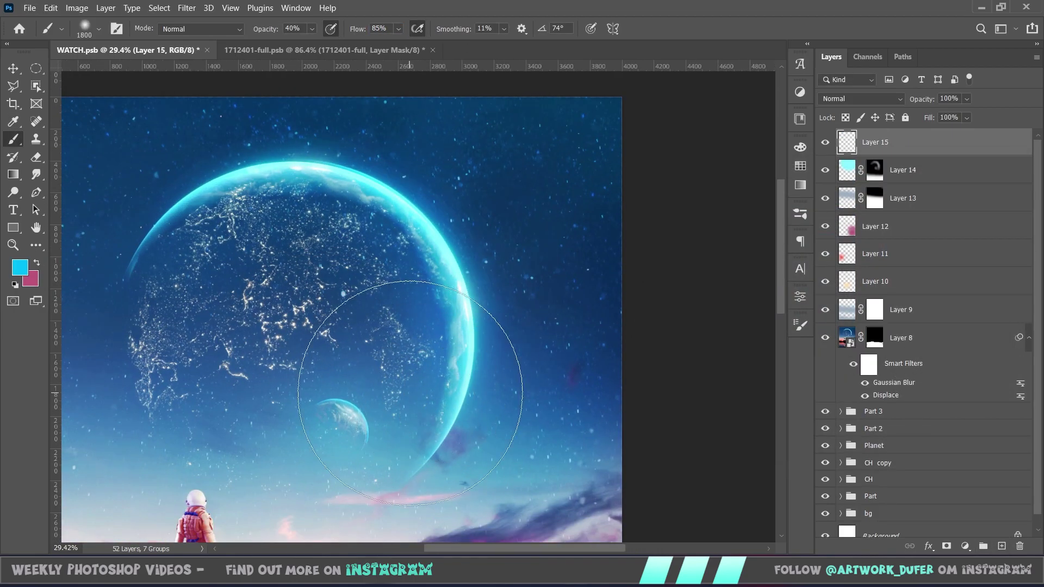
pyautogui.click(302, 327)
pyautogui.hotkey('ctrl', 'z')
pyautogui.click(301, 326)
pyautogui.click(301, 327)
pyautogui.scroll(-4, 301, 328)
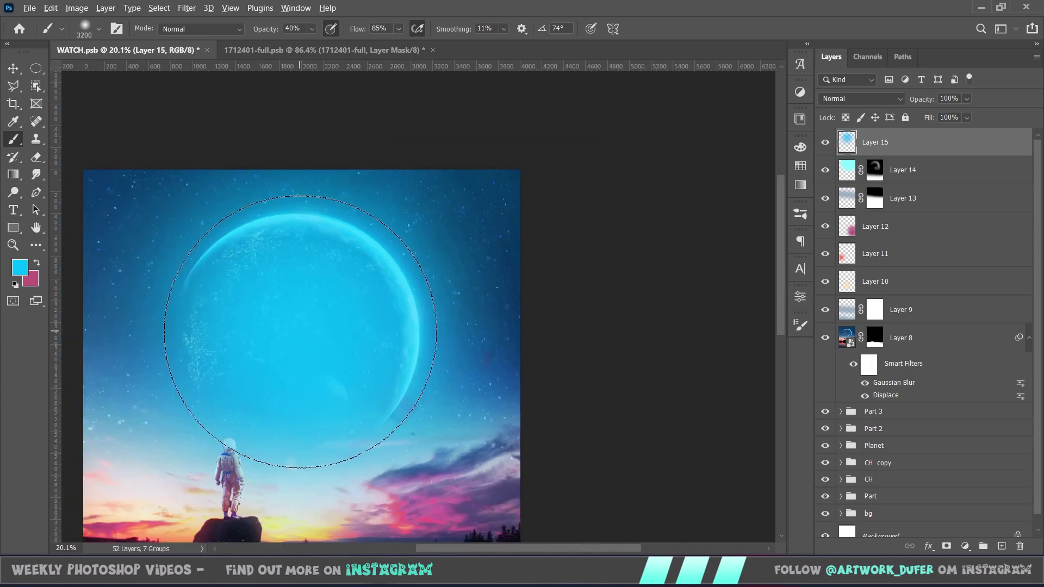
# Step: Mask the blue glow off the planet's disc and the lower sky in black with a hard 2200 px brush
pyautogui.scroll(3, 310, 345)
pyautogui.rightClick(311, 349)
pyautogui.moveTo(421, 359); pyautogui.dragTo(481, 374)
pyautogui.click(266, 363)
pyautogui.hotkey('ctrl', 'z')
pyautogui.scroll(-1, 300, 352)
pyautogui.press('[')
pyautogui.press('[')
pyautogui.press('[')
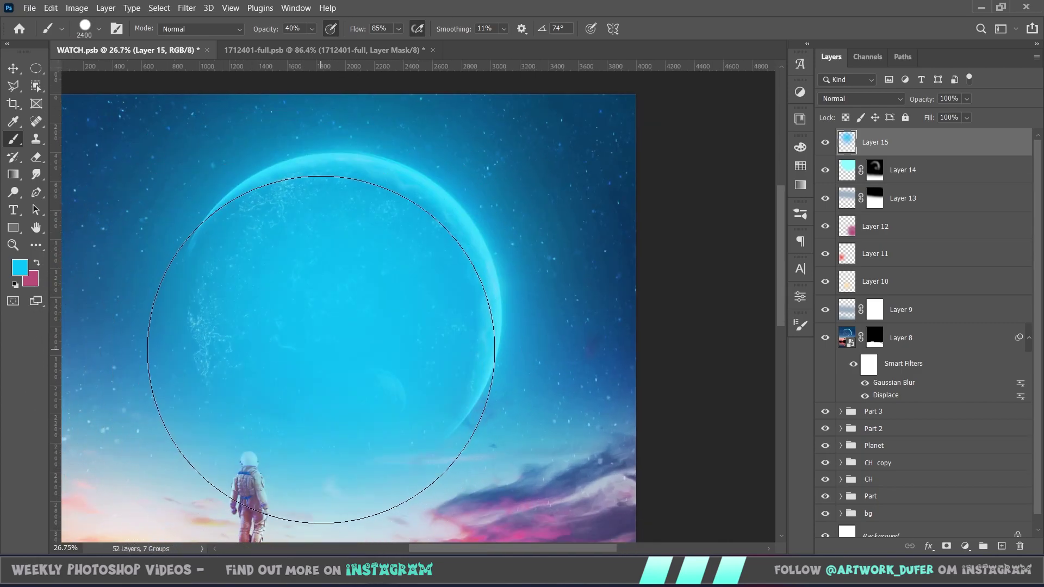
pyautogui.click(331, 324)
pyautogui.click(331, 324)
pyautogui.click(331, 323)
pyautogui.moveTo(330, 325); pyautogui.dragTo(274, 405)
pyautogui.scroll(-5, 318, 402)
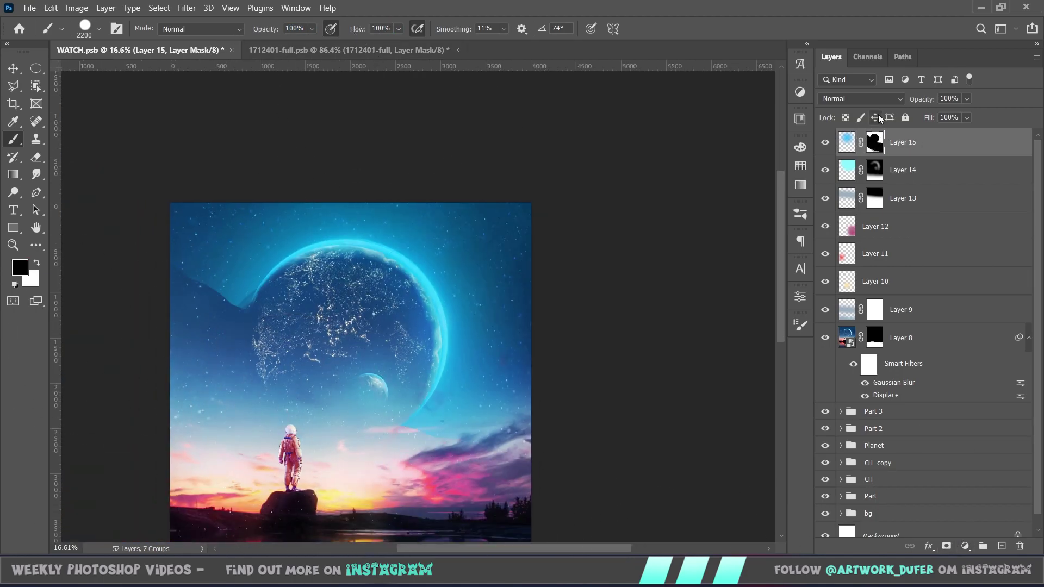
# Step: Set Layer 15 to Screen and fade its mask's outer edges around the planet with a soft 2200 px brush
pyautogui.click(859, 99)
pyautogui.click(859, 208)
pyautogui.rightClick(424, 421)
pyautogui.doubleClick(522, 423)
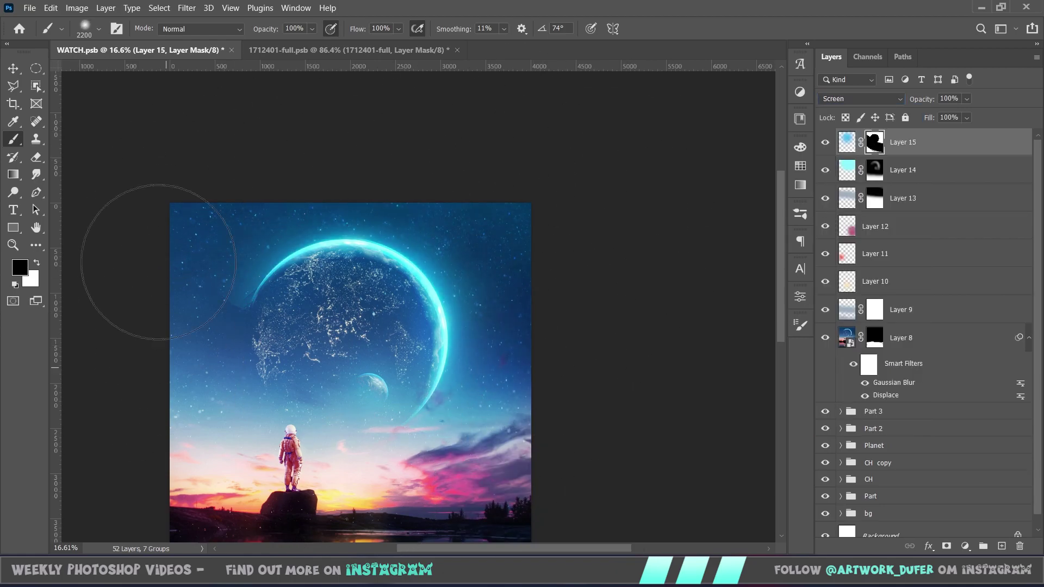
pyautogui.scroll(2, 400, 231)
pyautogui.scroll(-3, 426, 345)
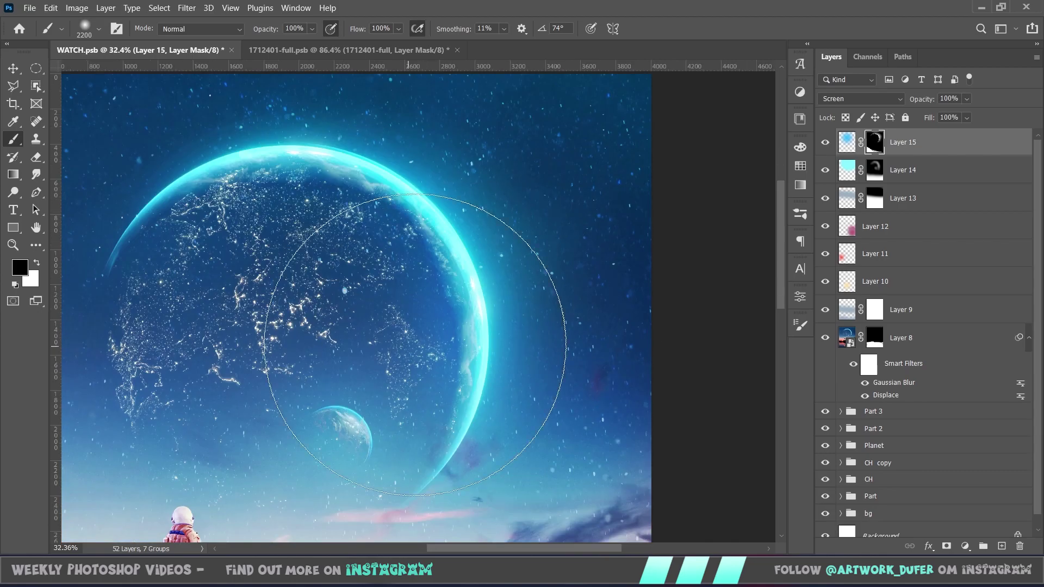
# Step: Clean up Layer 15's mask along the planet's crescent with a soft 171 px brush
pyautogui.scroll(8, 454, 415)
pyautogui.rightClick(454, 415)
pyautogui.click(581, 335)
pyautogui.scroll(5, 389, 479)
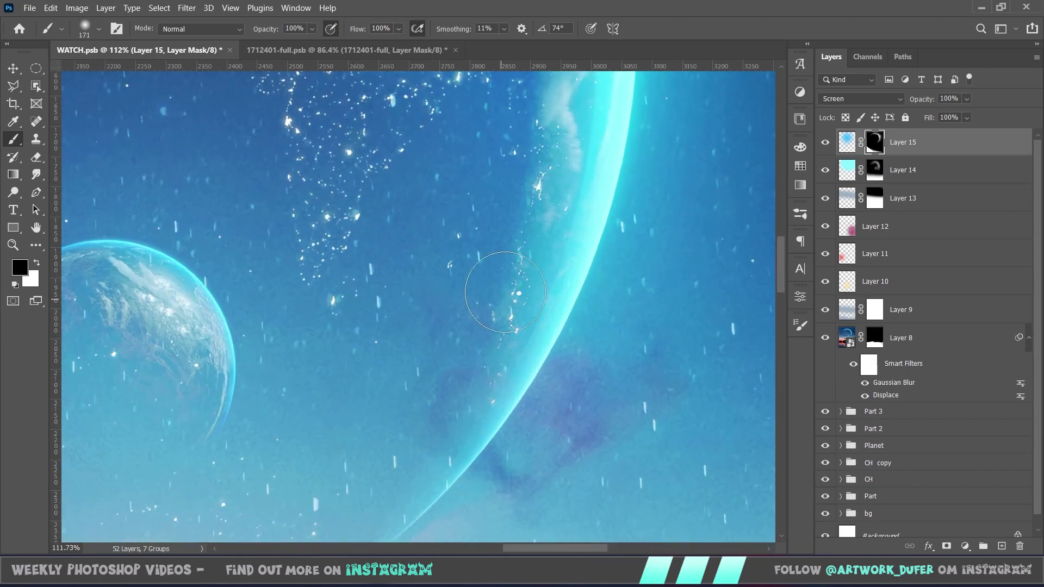
pyautogui.scroll(5, 521, 256)
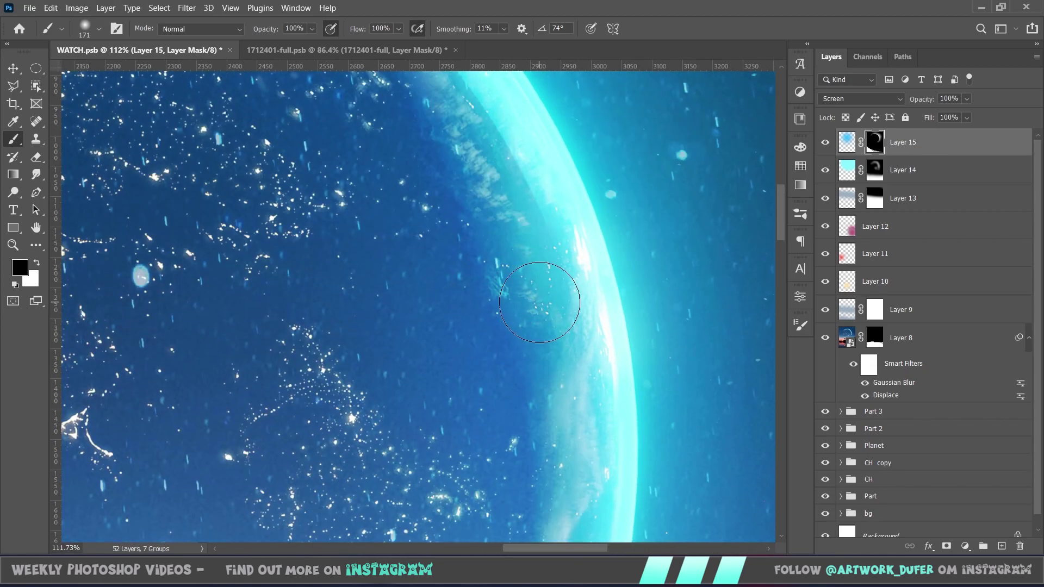
pyautogui.scroll(6, 540, 302)
pyautogui.scroll(-4, 179, 272)
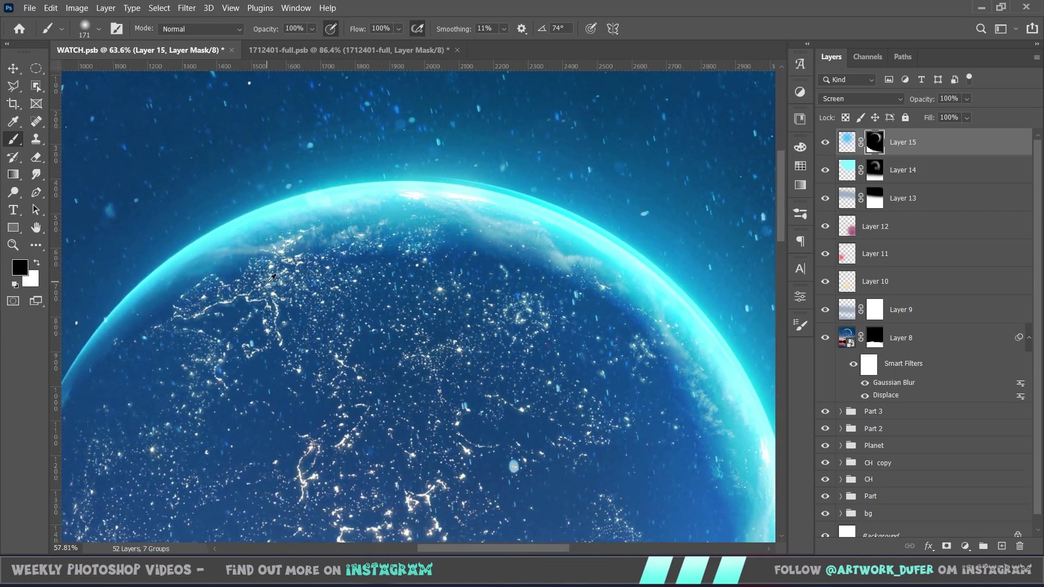
# Step: Add a new layer and paint a soft sky-blue arc along the planet's crescent with a 900 px brush
pyautogui.scroll(-7, 268, 282)
pyautogui.scroll(5, 375, 297)
pyautogui.press('Return')
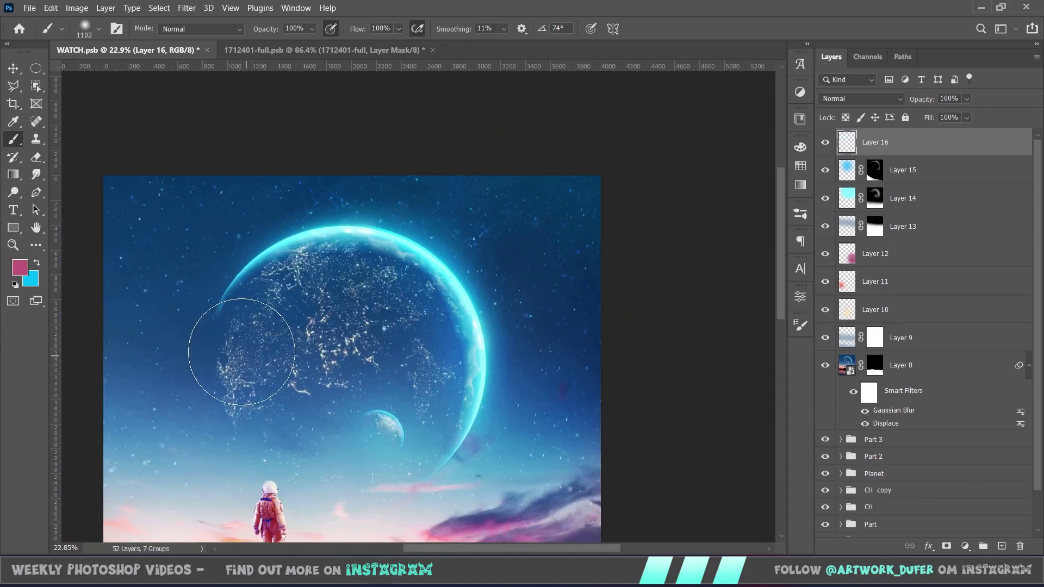
pyautogui.press('x')
pyautogui.moveTo(480, 421)
pyautogui.mouseDown()
pyautogui.moveTo(436, 253)
pyautogui.moveTo(253, 266)
pyautogui.mouseUp()
pyautogui.hotkey('ctrl', 'z')
pyautogui.moveTo(455, 458)
pyautogui.mouseDown()
pyautogui.moveTo(261, 239)
pyautogui.moveTo(272, 337)
pyautogui.mouseUp()
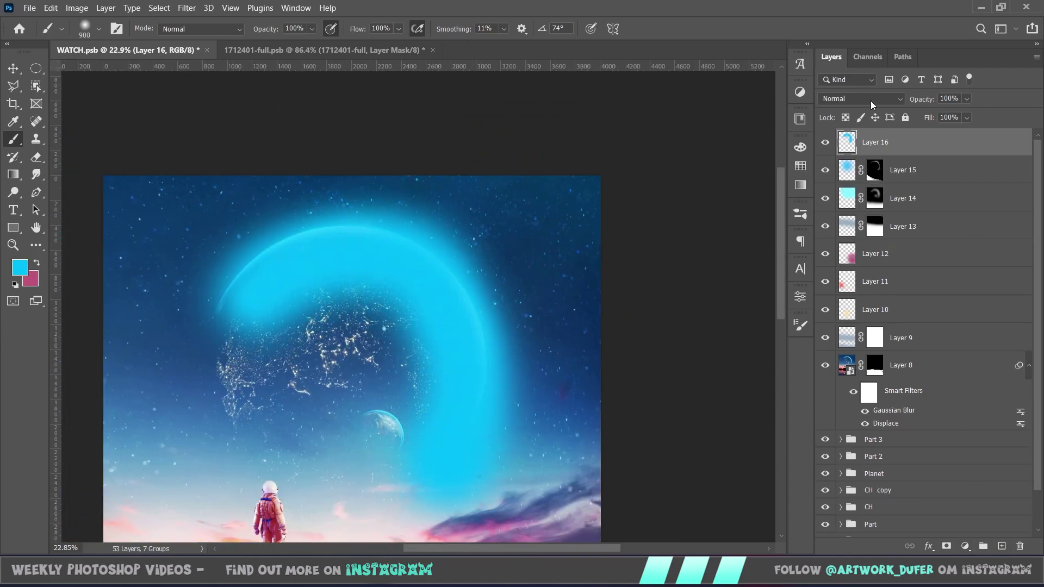
# Step: Blend the blue arc in Overlay at 34% opacity and 60% fill, and mask its excess around the crescent in black
pyautogui.click(860, 99)
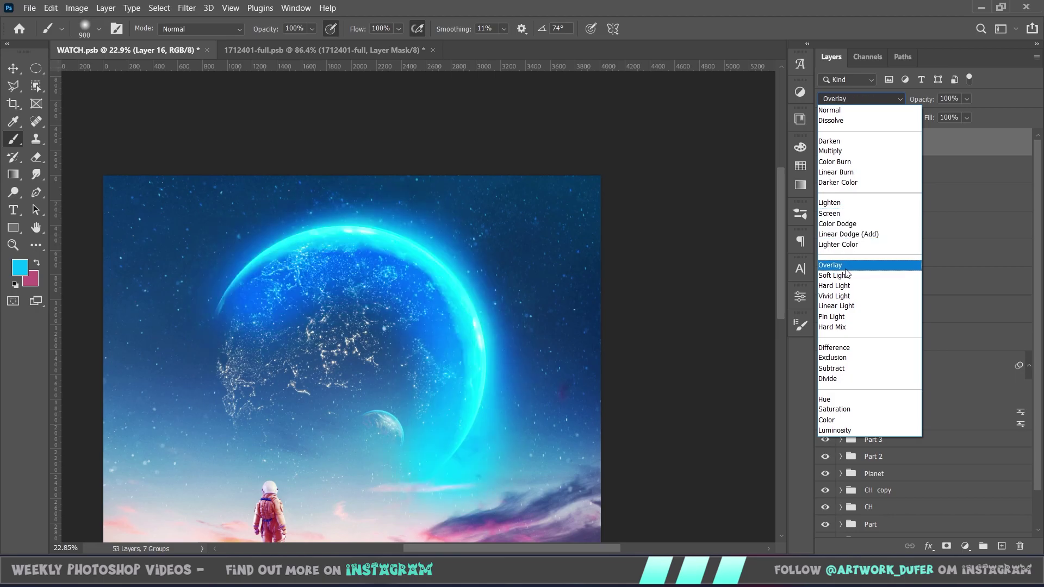
pyautogui.click(846, 265)
pyautogui.click(947, 548)
pyautogui.moveTo(435, 444)
pyautogui.mouseDown()
pyautogui.moveTo(429, 342)
pyautogui.moveTo(374, 432)
pyautogui.moveTo(525, 372)
pyautogui.mouseUp()
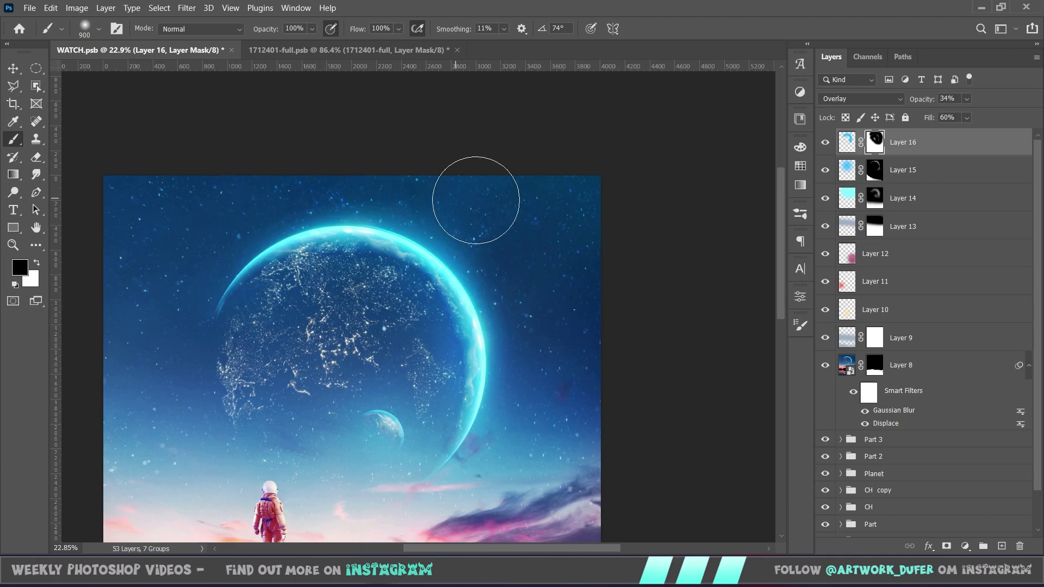
# Step: Reduce Layer 16's fill to 52% and refine its mask along the crescent in white and black
pyautogui.scroll(2, 463, 250)
pyautogui.scroll(-6, 521, 258)
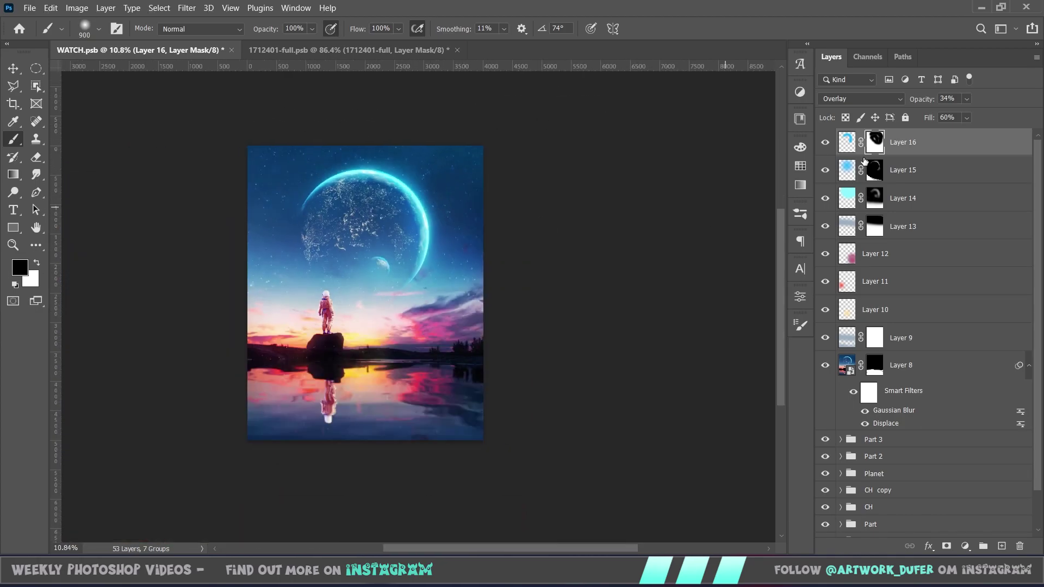
pyautogui.click(821, 143)
pyautogui.scroll(6, 298, 212)
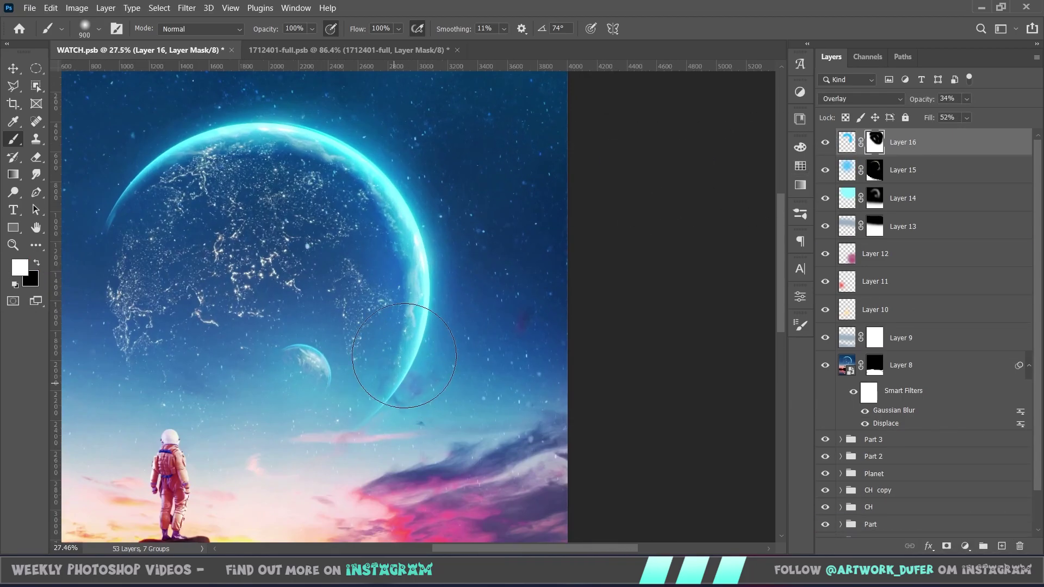
pyautogui.scroll(-10, 381, 337)
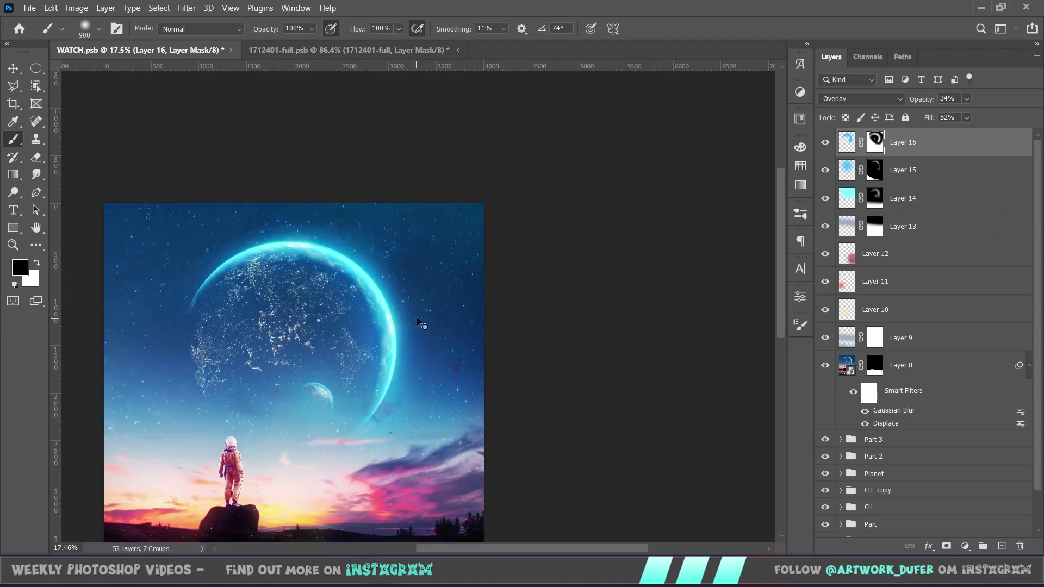
pyautogui.scroll(12, 404, 302)
# Step: Lower Layer 15 to 70% opacity and 74% fill, and mask Layer 14's glow off the planet's interior
pyautogui.click(839, 174)
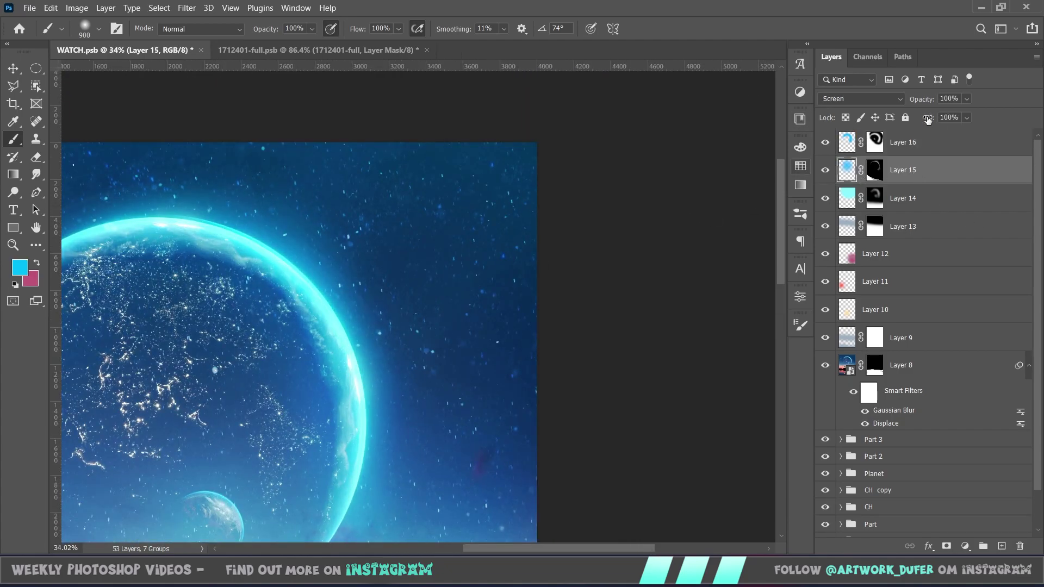
pyautogui.click(827, 201)
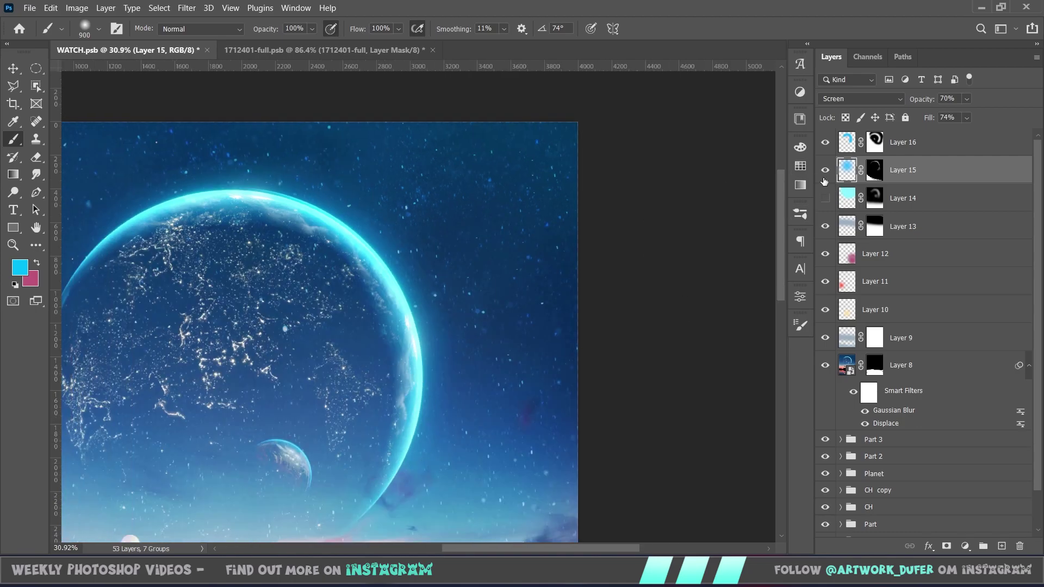
pyautogui.click(826, 200)
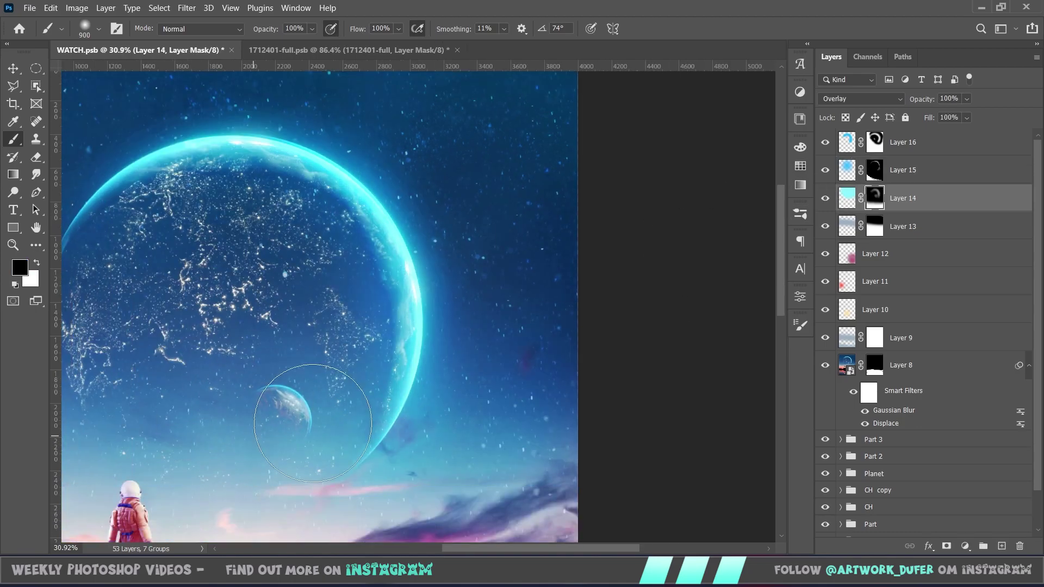
pyautogui.click(827, 201)
pyautogui.click(827, 201)
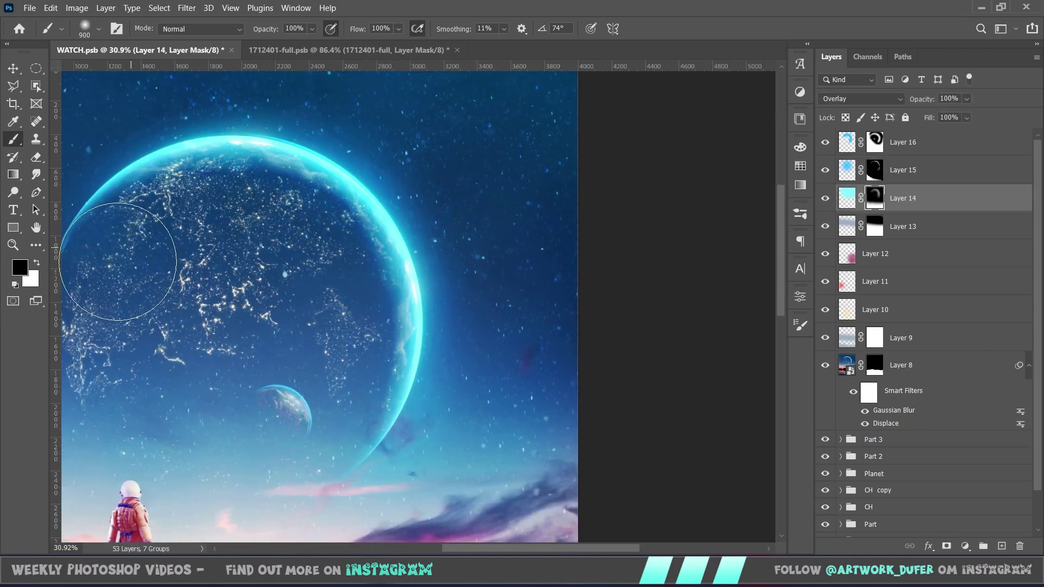
# Step: Place the AdobeStock_233989852 star image over the upper sky as the topmost layer
pyautogui.scroll(-3, 358, 272)
pyautogui.scroll(1, 303, 236)
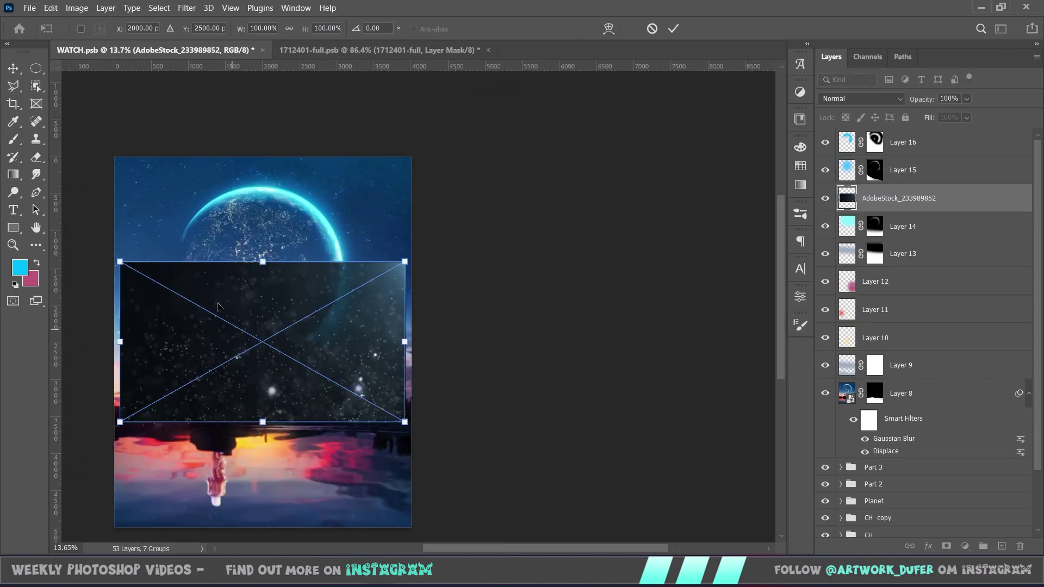
pyautogui.moveTo(243, 296); pyautogui.dragTo(191, 150)
pyautogui.press('Return')
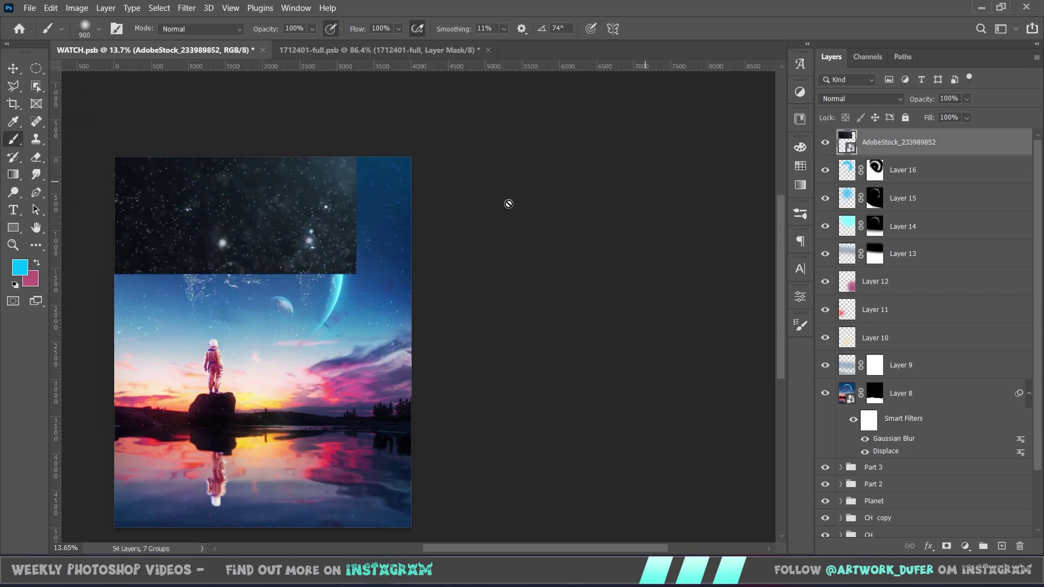
# Step: Blend the star image in Color Dodge at 63% opacity and 81% fill, and mask it off the planet
pyautogui.click(860, 98)
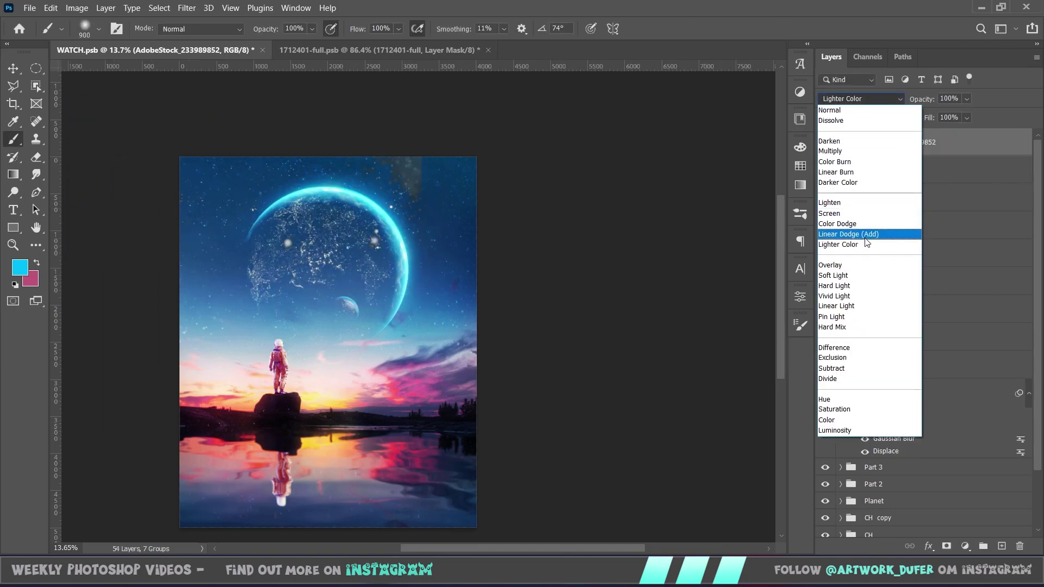
pyautogui.click(865, 223)
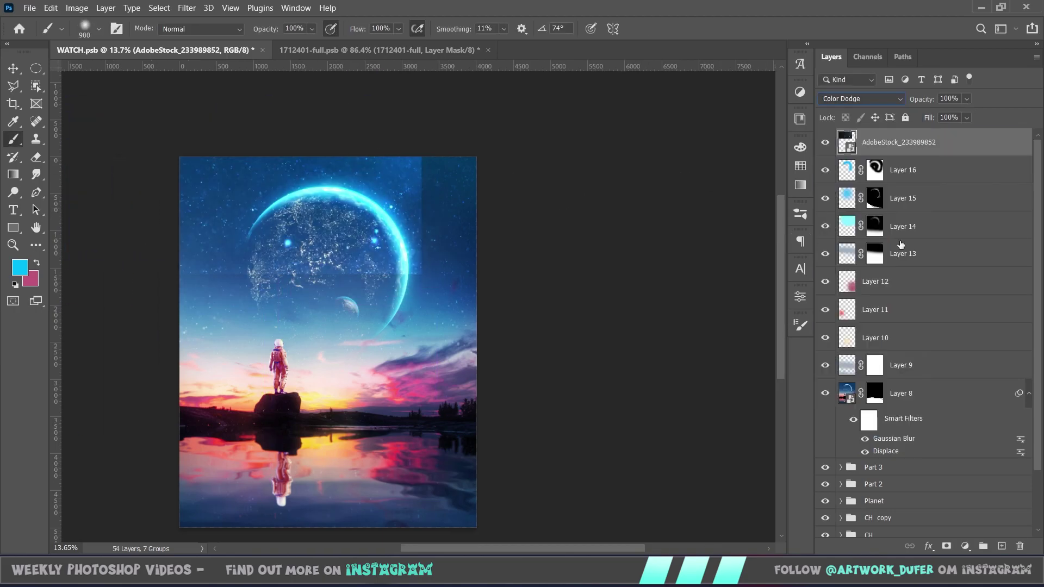
pyautogui.click(950, 550)
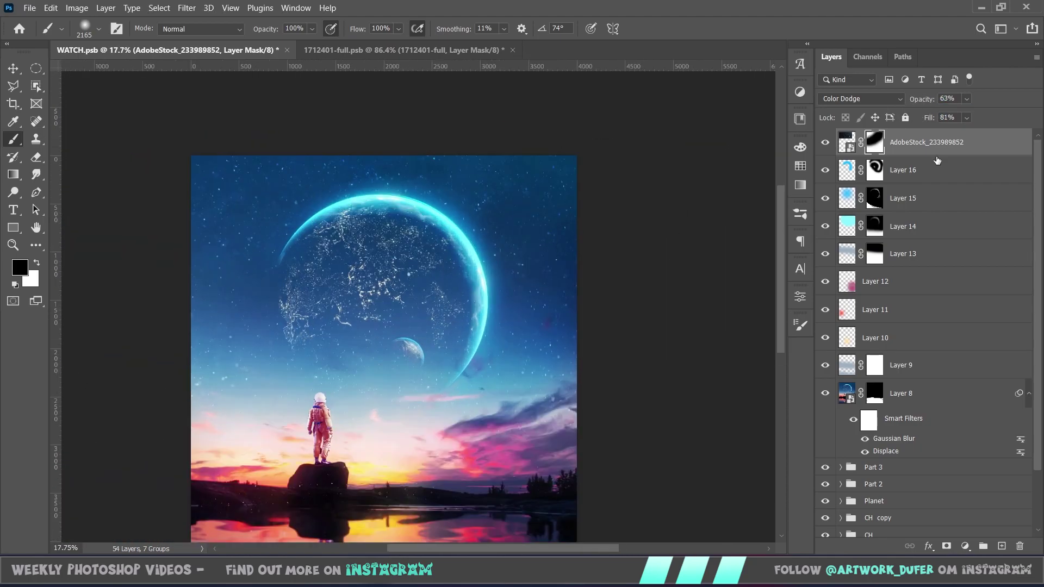
# Step: Duplicate the star layer, move the copy down and left, and mask it off the planet with a soft black brush
pyautogui.hotkey('ctrl', 'j')
pyautogui.hotkey('ctrl', 't')
pyautogui.moveTo(373, 218); pyautogui.dragTo(310, 305)
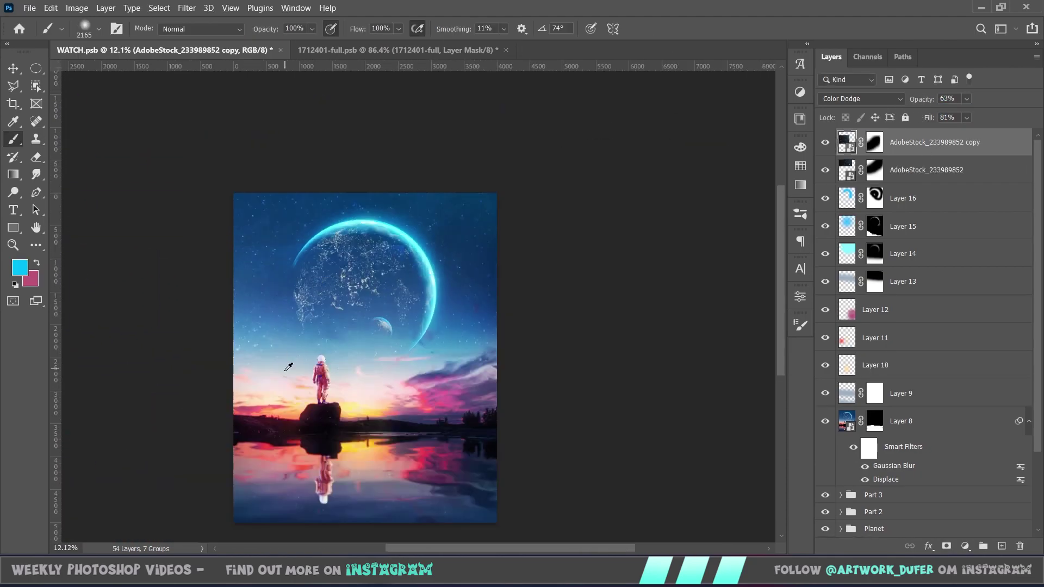
pyautogui.hotkey('ctrl', '+')
pyautogui.scroll(-7, 500, 359)
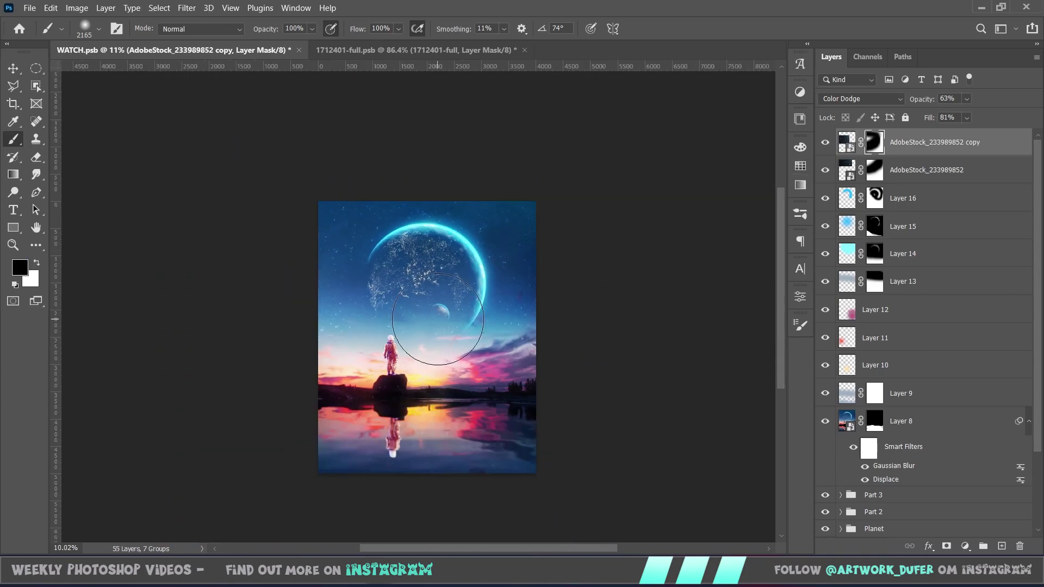
pyautogui.scroll(7, 459, 310)
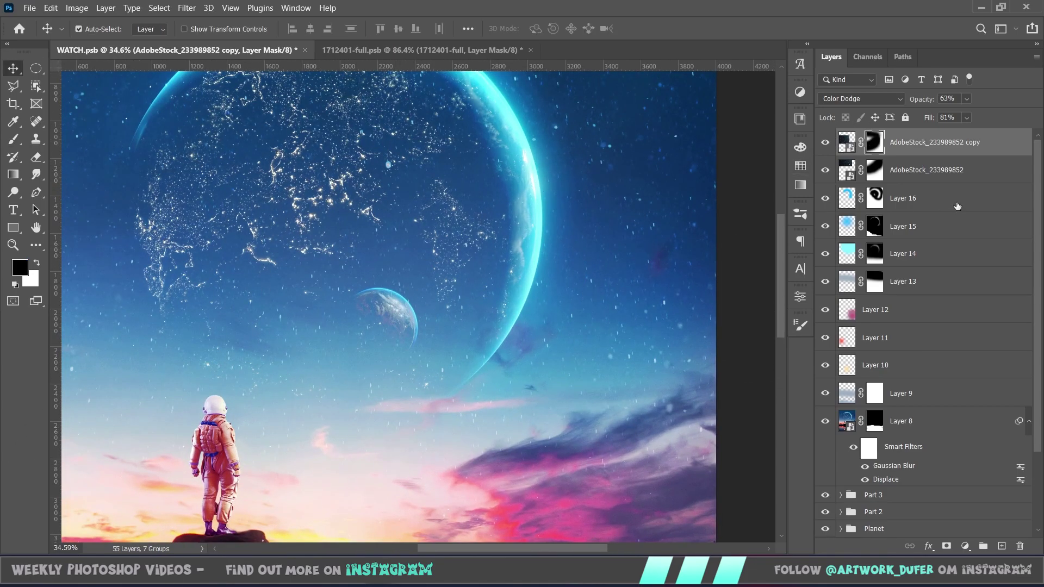
# Step: Group the layers from Layer 9 up to the star copy under the name Effects
pyautogui.click(901, 393)
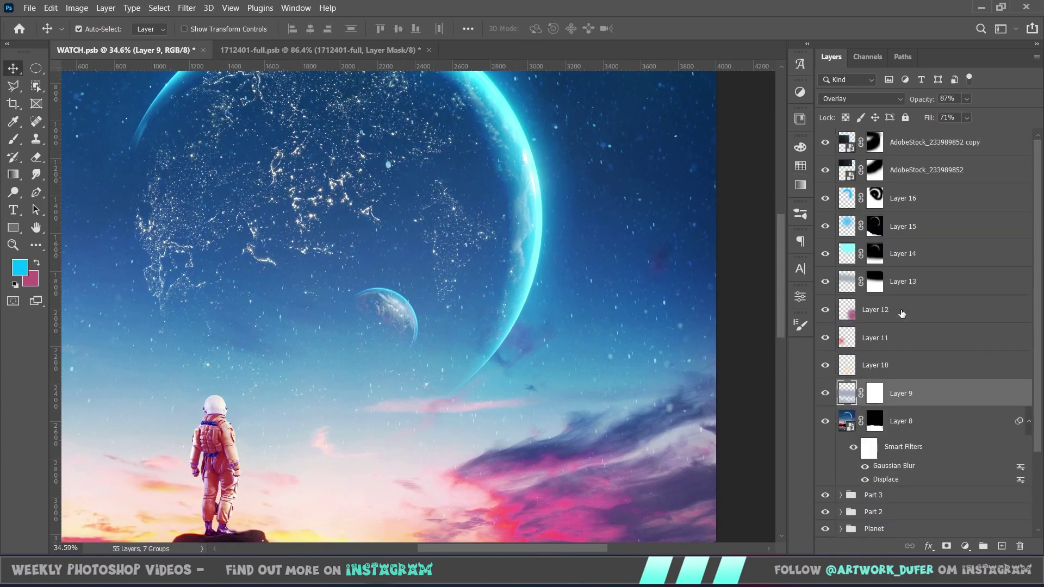
pyautogui.keyDown('shift'); pyautogui.click(923, 142); pyautogui.keyUp('shift')
pyautogui.hotkey('ctrl', 'g')
# Step: Add a Vibrance adjustment layer above the Effects group and strengthen the image's colours with it
pyautogui.click(965, 545)
pyautogui.click(946, 406)
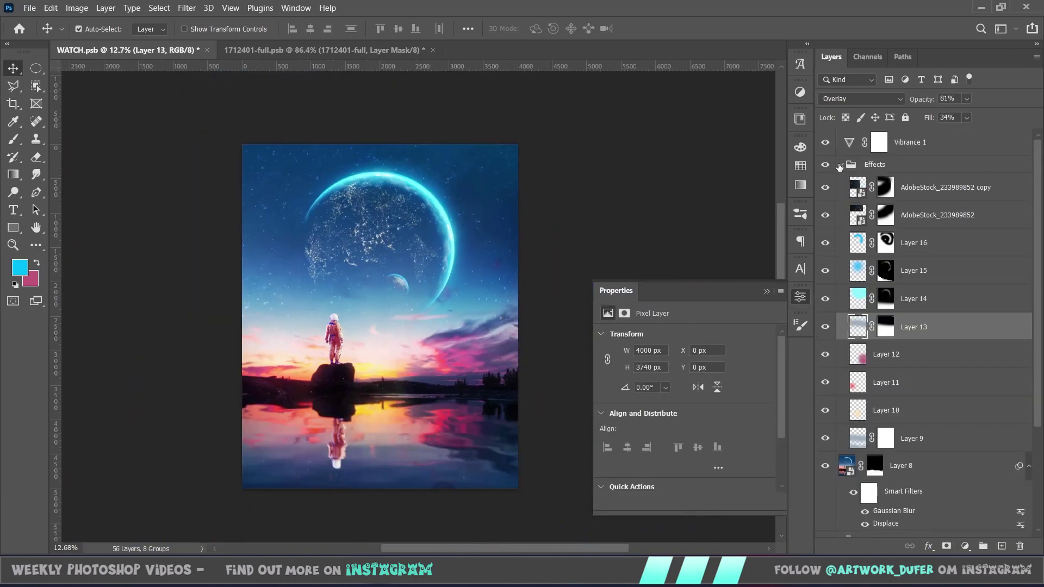
pyautogui.click(840, 164)
pyautogui.click(919, 142)
pyautogui.moveTo(684, 349); pyautogui.dragTo(697, 408)
# Step: Add a Selective Color layer with Reds at cyan -20, magenta +13, yellow +10, and Cyans at cyan +12, magenta +8, yellow -59
pyautogui.click(966, 546)
pyautogui.click(973, 524)
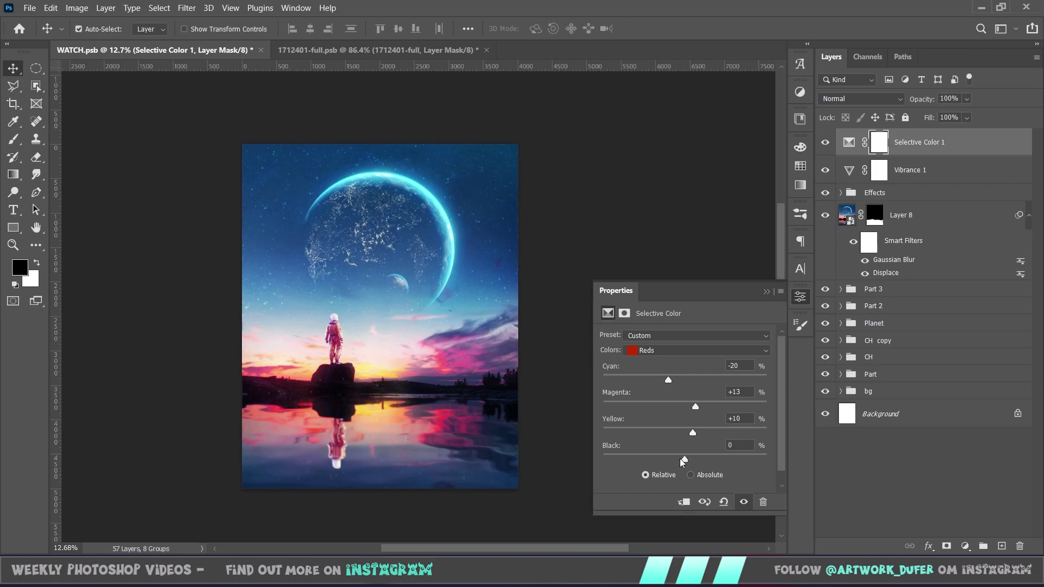
pyautogui.click(675, 351)
pyautogui.click(673, 389)
pyautogui.moveTo(684, 380); pyautogui.dragTo(760, 383)
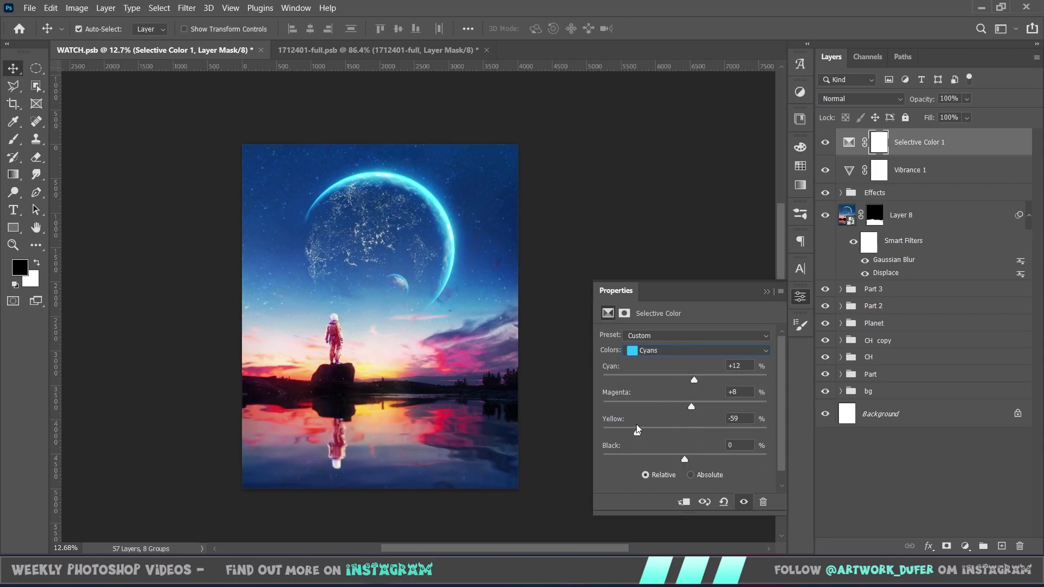
pyautogui.moveTo(688, 457)
pyautogui.mouseDown()
pyautogui.moveTo(724, 459)
pyautogui.moveTo(681, 465)
pyautogui.moveTo(699, 455)
pyautogui.mouseUp()
# Step: Set the Selective Color Blues to cyan +13, magenta -3, yellow +13 and black +3
pyautogui.click(697, 349)
pyautogui.click(661, 407)
pyautogui.moveTo(685, 380); pyautogui.dragTo(744, 379)
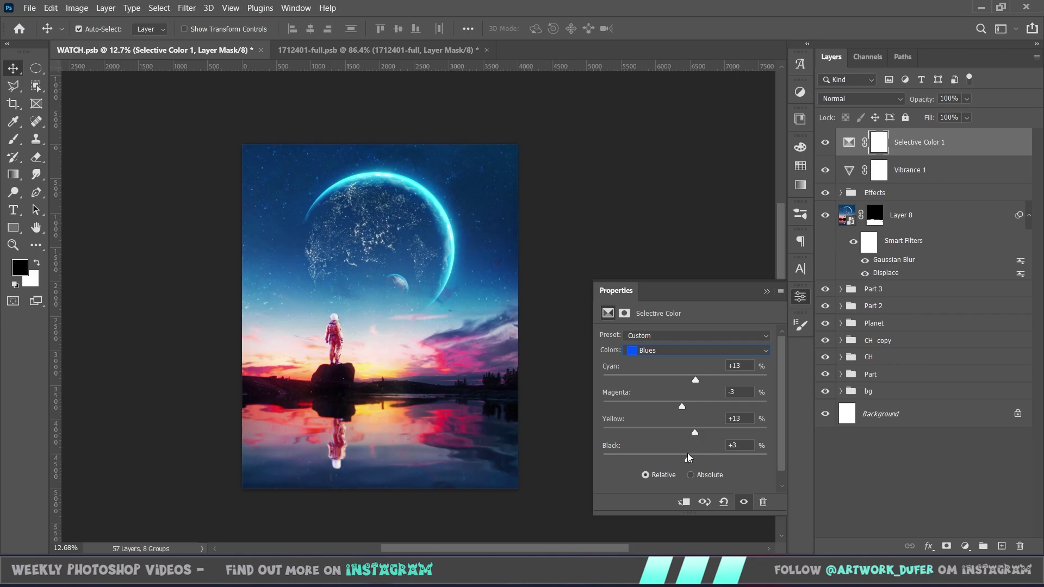
pyautogui.click(699, 351)
pyautogui.click(661, 407)
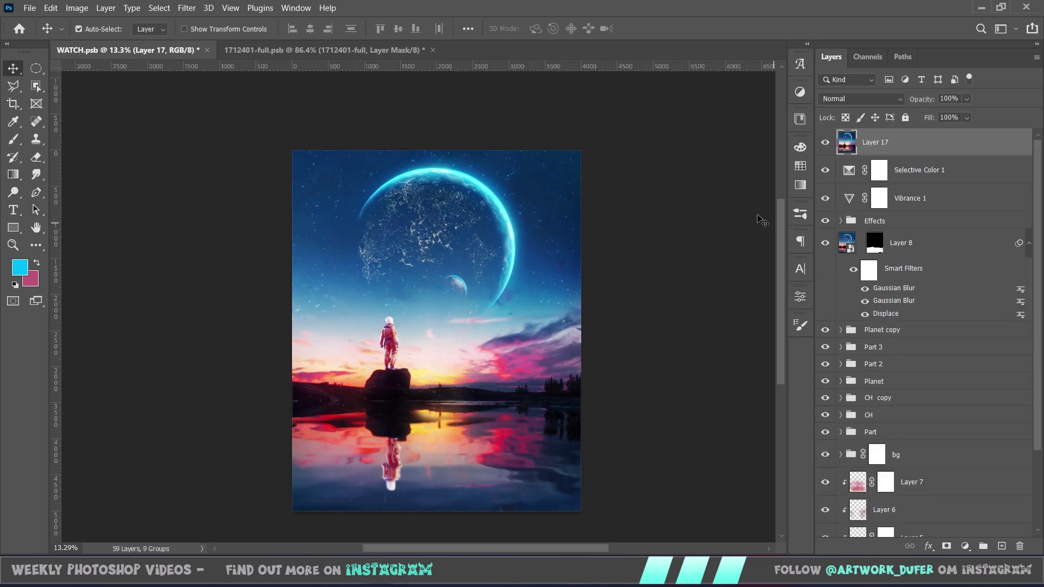
# Step: Convert the merged Layer 17 to a smart object and open it in the Camera Raw Filter
pyautogui.rightClick(892, 142)
pyautogui.click(773, 194)
pyautogui.click(187, 8)
pyautogui.click(229, 103)
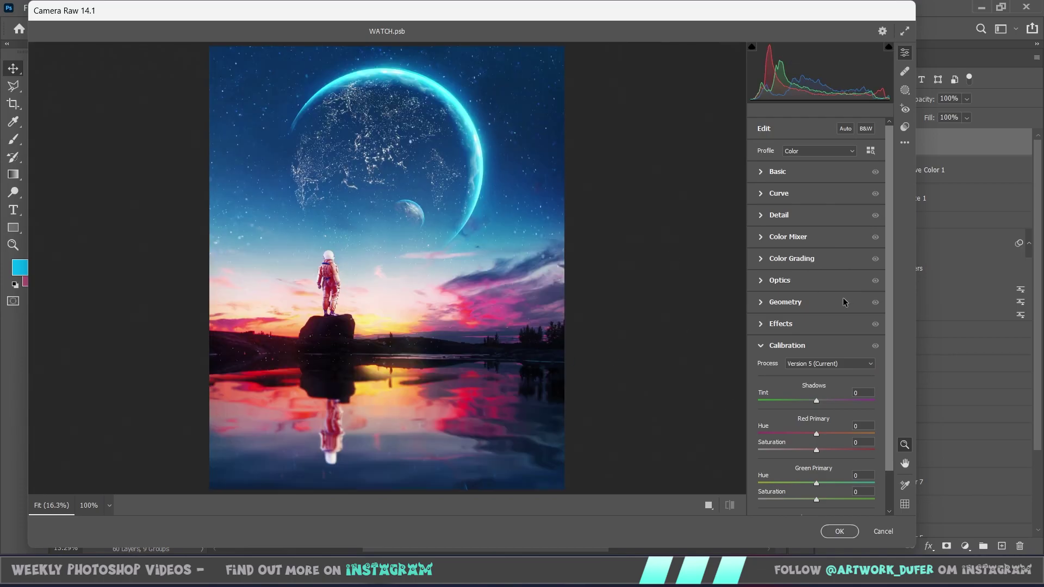
# Step: Set Camera Raw's Exposure to -0.10, Contrast to +16, Highlights to +19 and Shadows to +6, and fine-tune the remaining Basic adjustments
pyautogui.moveTo(816, 213); pyautogui.dragTo(810, 212)
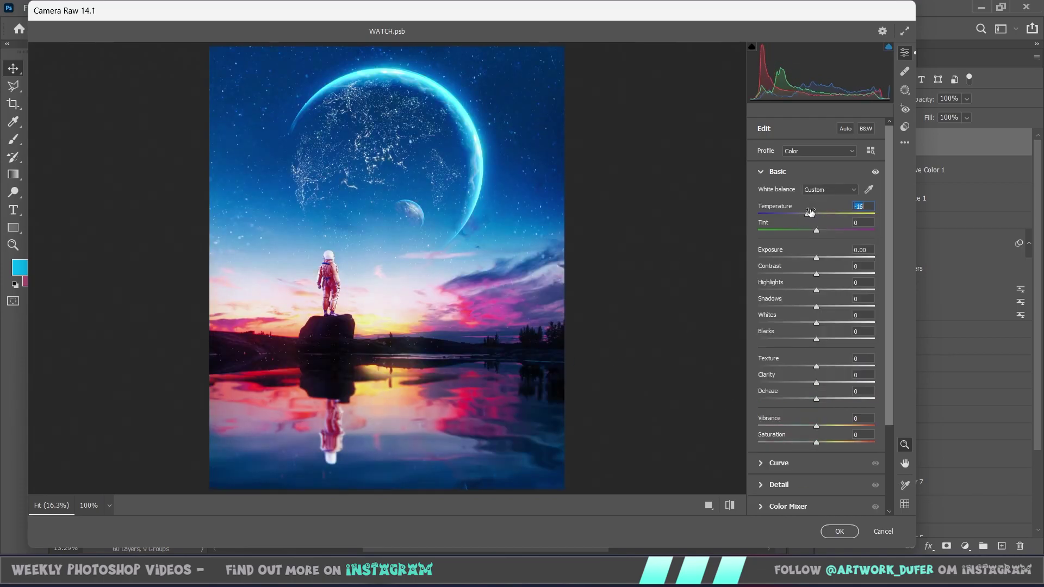
pyautogui.moveTo(823, 252); pyautogui.dragTo(816, 253)
pyautogui.moveTo(816, 274); pyautogui.dragTo(826, 273)
pyautogui.moveTo(816, 289); pyautogui.dragTo(826, 290)
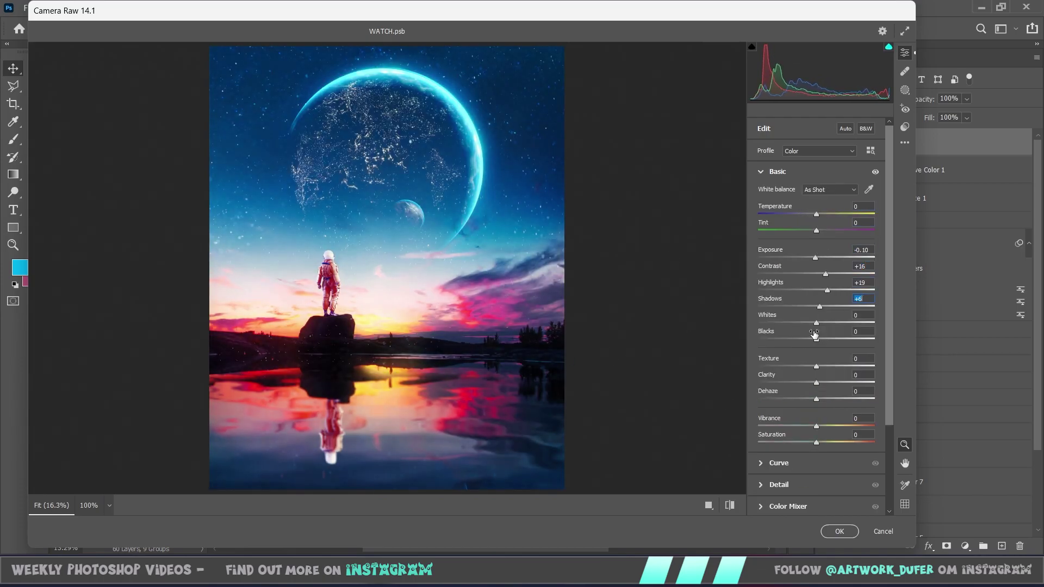
pyautogui.moveTo(827, 334)
pyautogui.mouseDown()
pyautogui.moveTo(814, 334)
pyautogui.moveTo(829, 315)
pyautogui.mouseUp()
pyautogui.scroll(-2, 816, 326)
pyautogui.moveTo(816, 348); pyautogui.dragTo(813, 409)
pyautogui.scroll(-3, 821, 387)
# Step: Adjust the image's tone curve in Camera Raw and open the Detail settings
pyautogui.click(825, 353)
pyautogui.moveTo(816, 424); pyautogui.dragTo(818, 426)
pyautogui.scroll(-3, 810, 413)
pyautogui.click(762, 373)
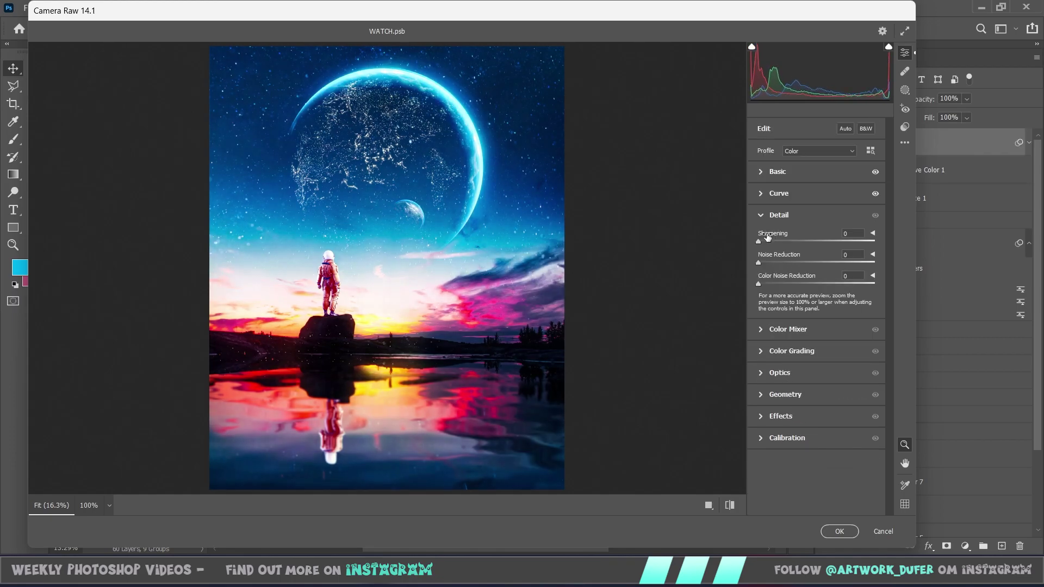
# Step: Try shifting one colour range in the Color Mixer, and reset it to its default
pyautogui.click(788, 329)
pyautogui.click(829, 271)
pyautogui.moveTo(817, 297); pyautogui.dragTo(841, 298)
pyautogui.doubleClick(841, 297)
# Step: Tint the midtones, shadows and highlights towards warm orange-yellow with Color Grading, using hue 51 and saturation 13 for the highlights
pyautogui.click(791, 351)
pyautogui.moveTo(816, 333)
pyautogui.mouseDown()
pyautogui.moveTo(829, 334)
pyautogui.moveTo(795, 336)
pyautogui.moveTo(809, 335)
pyautogui.mouseUp()
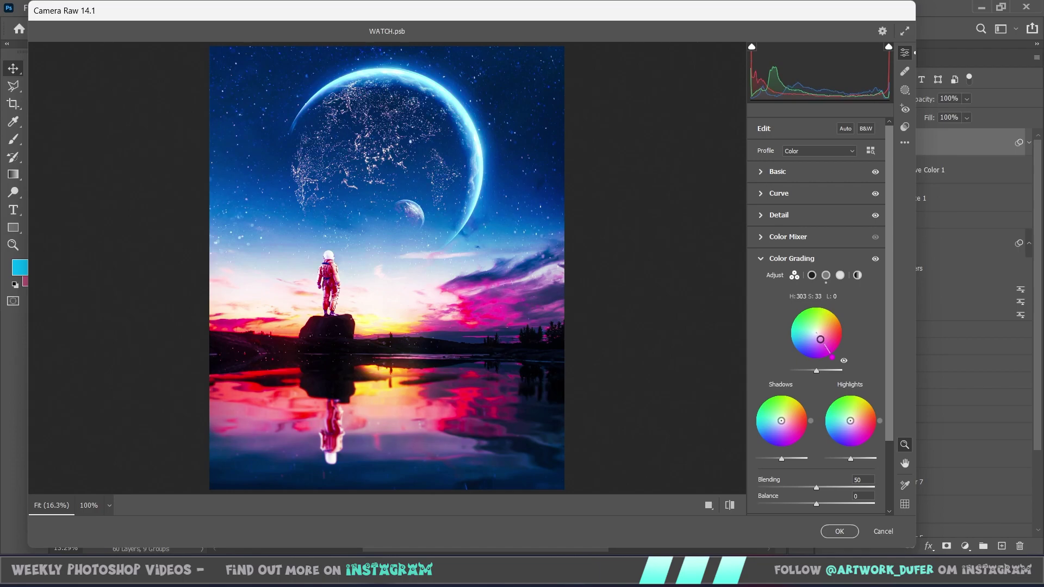
pyautogui.moveTo(779, 301); pyautogui.dragTo(818, 332)
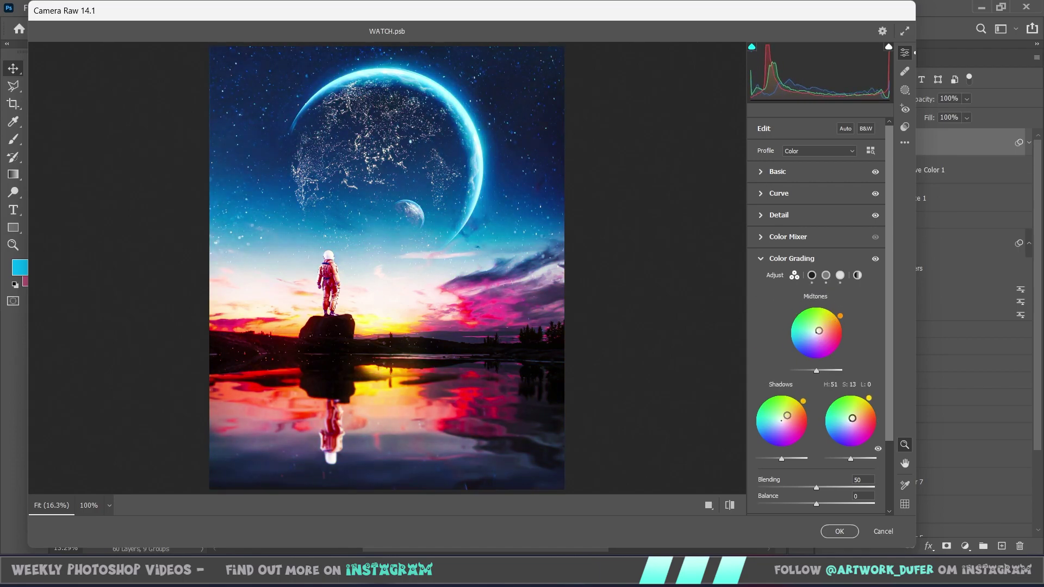
# Step: Shift the Red Primary hue in Camera Raw's Calibration settings
pyautogui.scroll(-1, 875, 218)
pyautogui.scroll(-1, 873, 219)
pyautogui.click(781, 458)
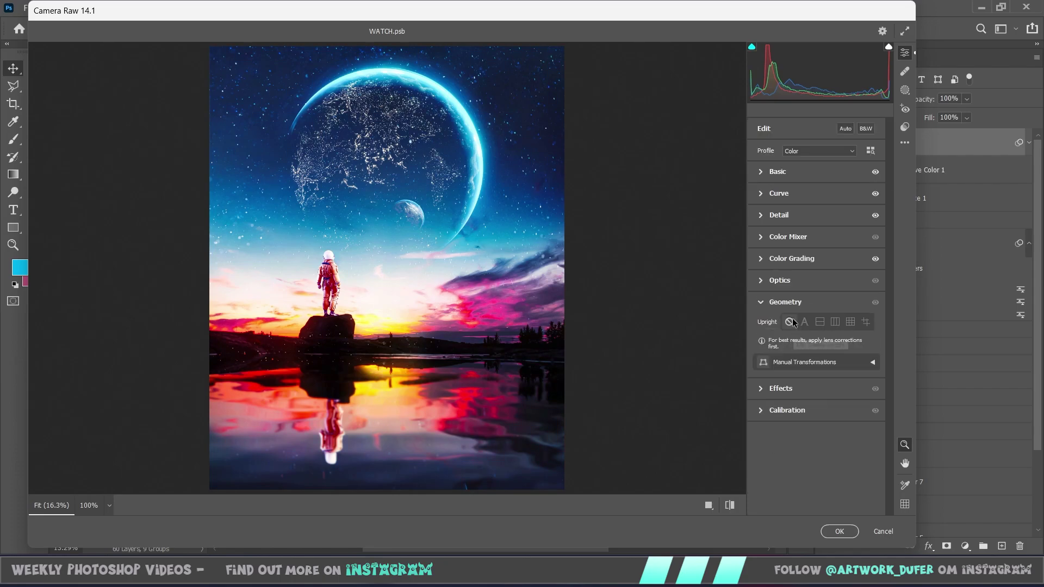
pyautogui.click(795, 392)
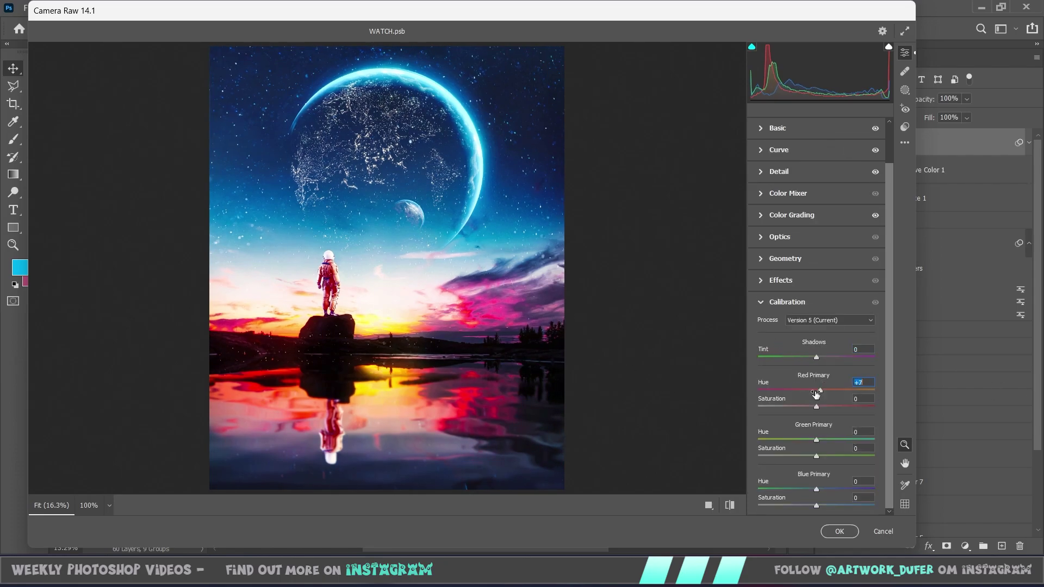
pyautogui.moveTo(873, 392); pyautogui.dragTo(770, 391)
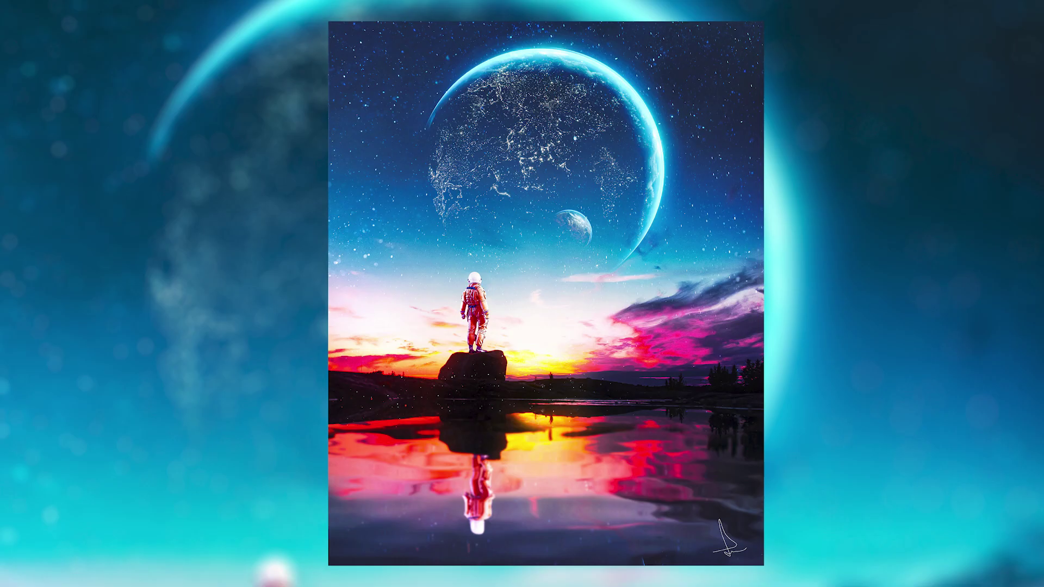